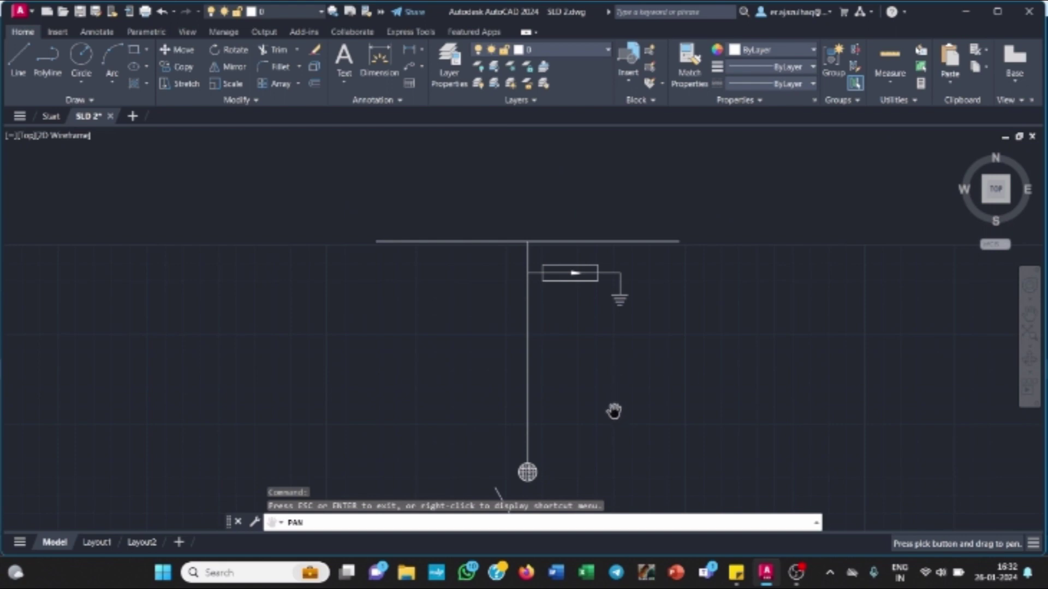
left_click_drag(616, 440, 630, 244)
left_click_drag(592, 369, 595, 342)
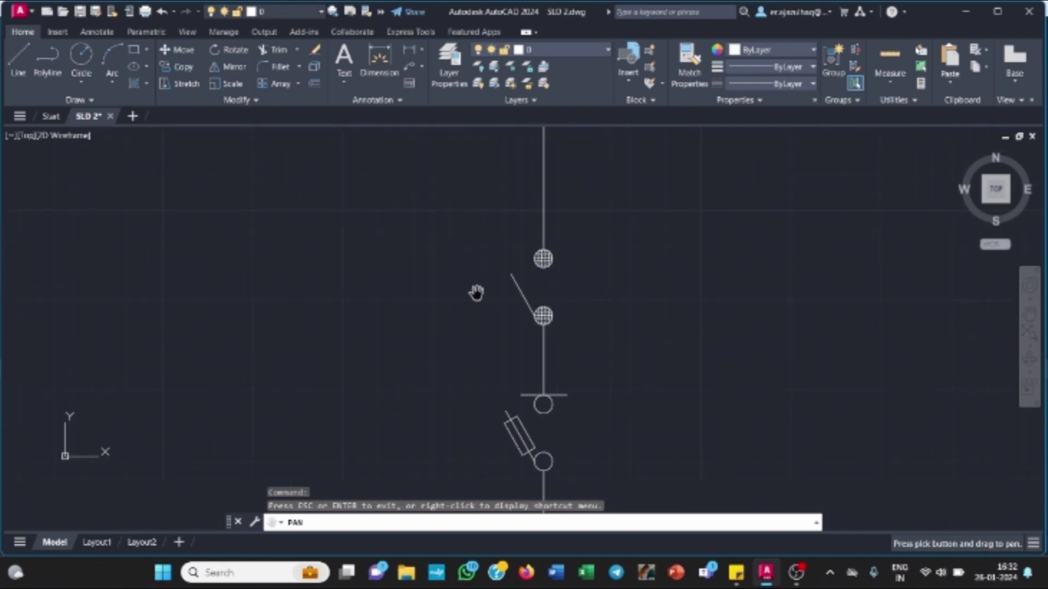
left_click_drag(631, 467, 654, 330)
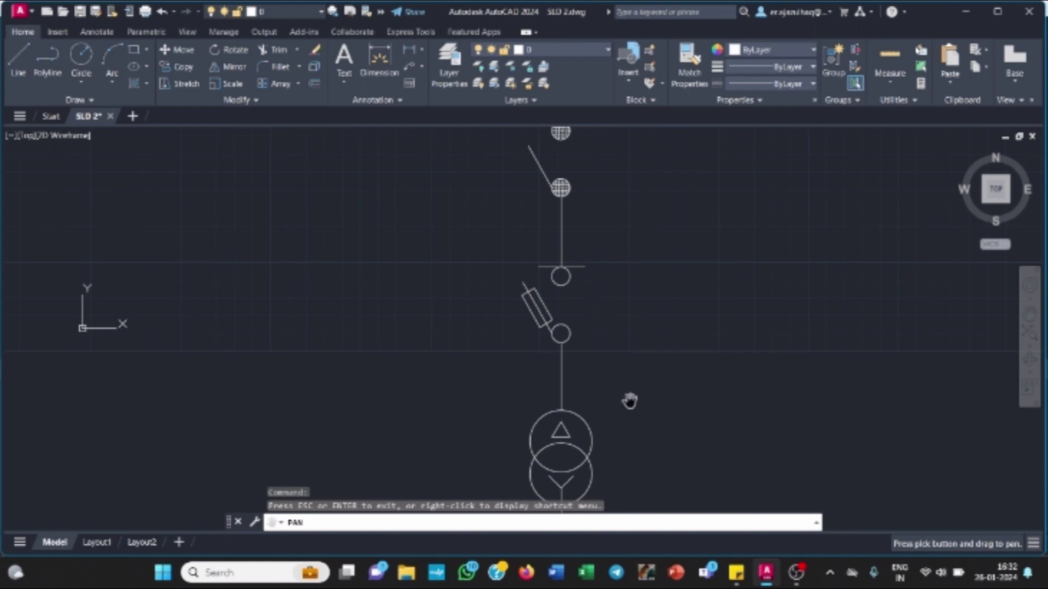
mouse_move(629, 401)
left_mouse_down()
mouse_move(622, 311)
mouse_move(585, 304)
left_mouse_up()
mouse_move(600, 400)
left_mouse_down()
mouse_move(631, 382)
mouse_move(617, 351)
left_mouse_up()
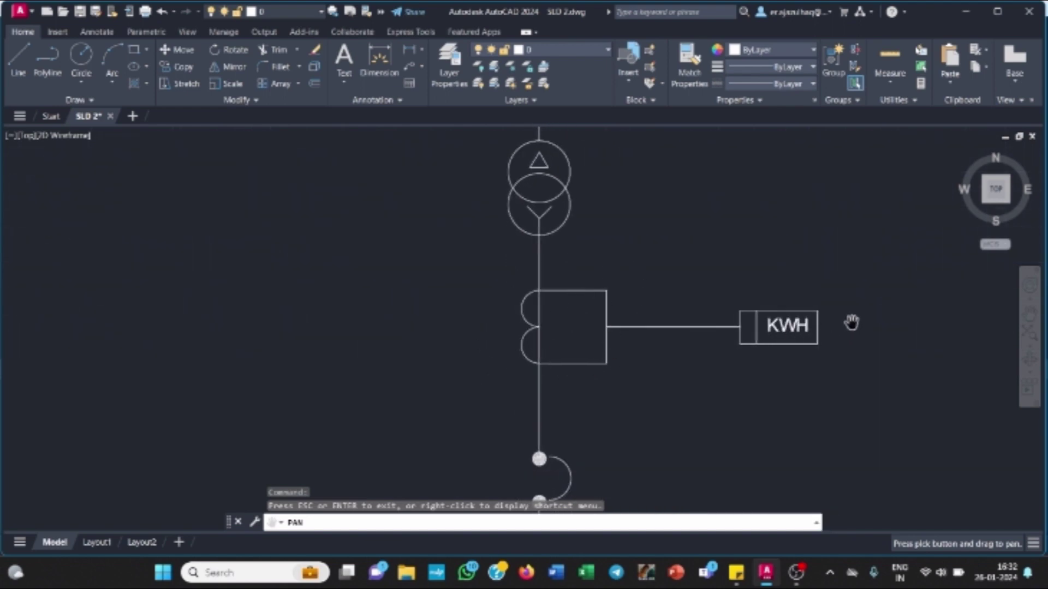
left_click_drag(722, 434, 714, 292)
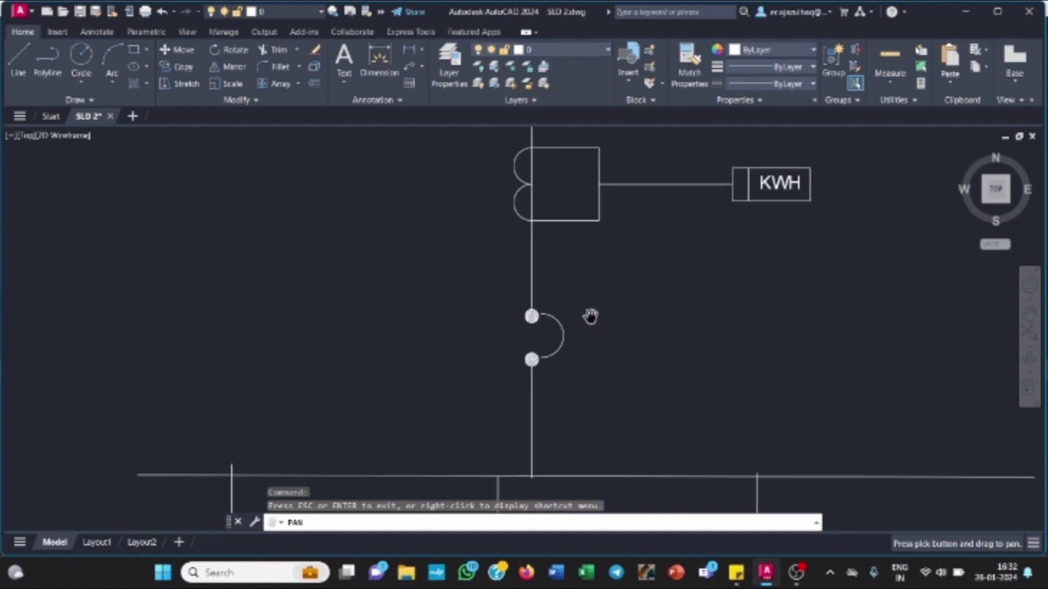
left_click_drag(592, 389, 675, 226)
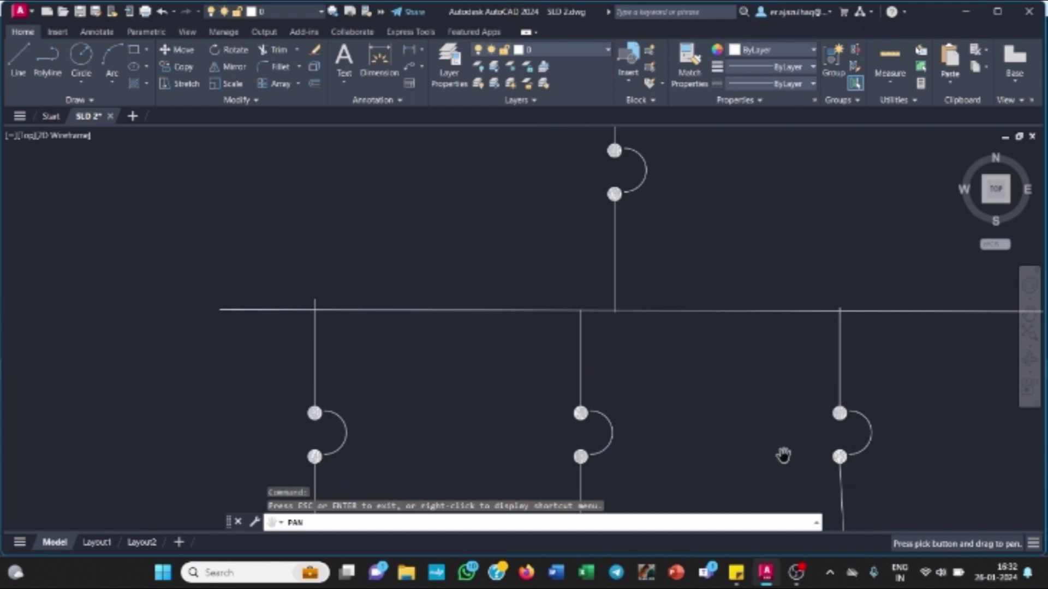
mouse_move(667, 453)
left_mouse_down()
mouse_move(704, 362)
mouse_move(704, 310)
left_mouse_up()
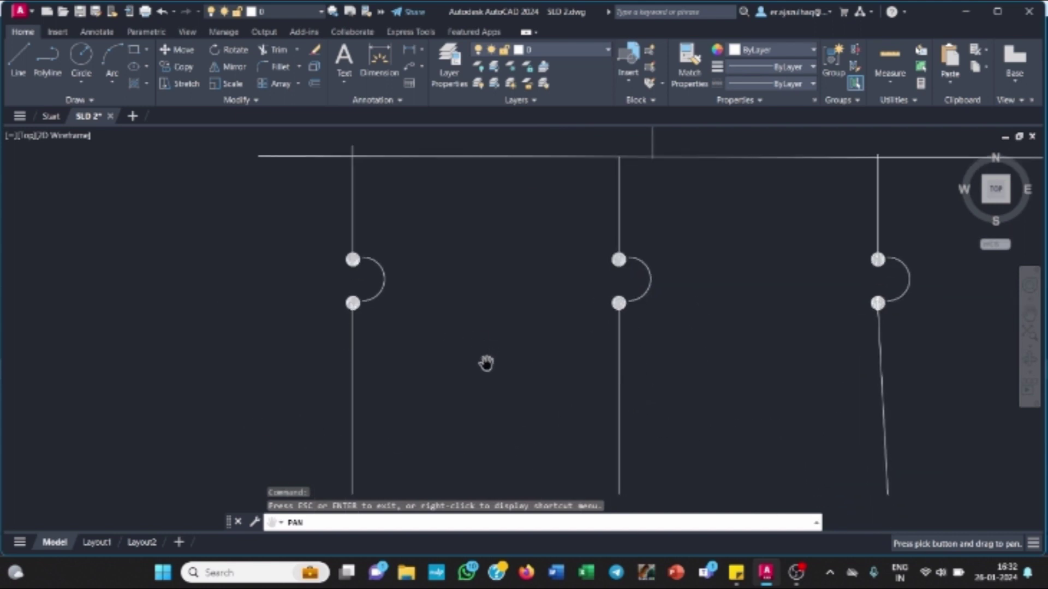
scroll(486, 364, "down", 2)
left_click_drag(496, 351, 494, 361)
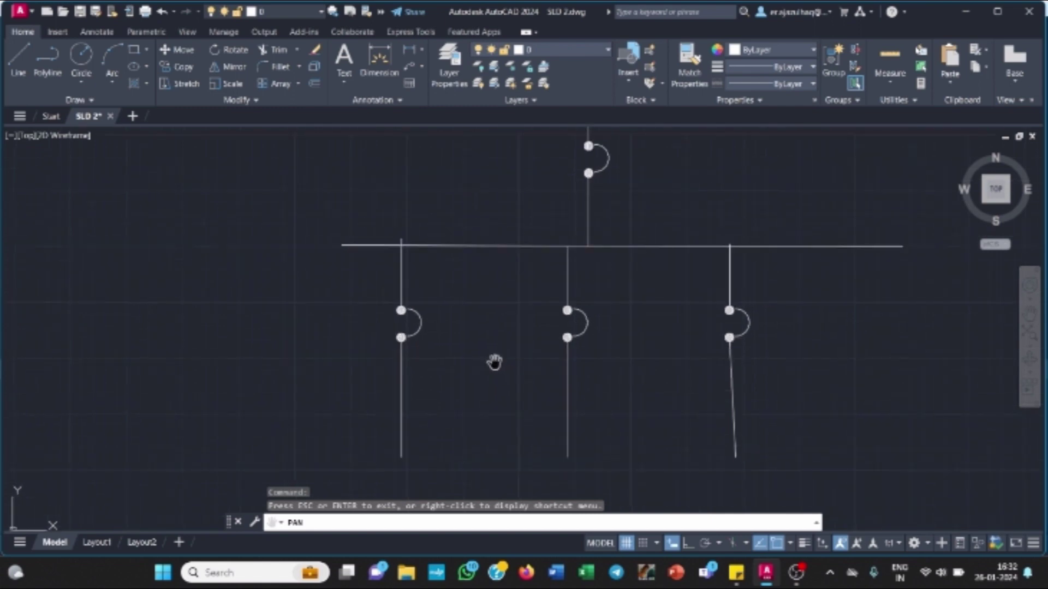
left_click_drag(527, 322, 500, 360)
left_click_drag(665, 254, 520, 450)
left_click_drag(601, 331, 578, 456)
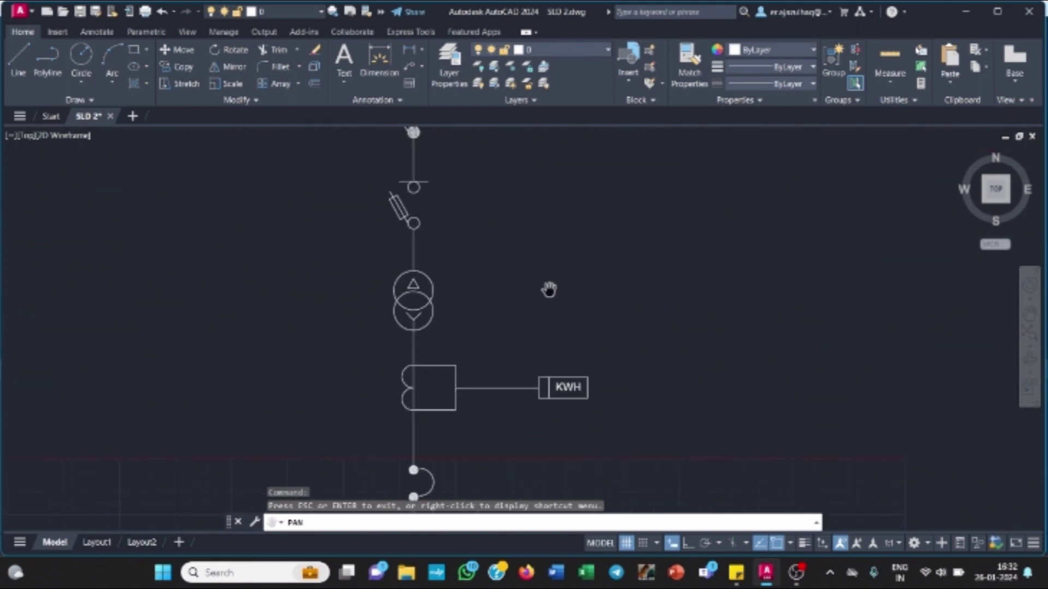
scroll(567, 300, "down", 5)
scroll(589, 312, "up", 2)
scroll(593, 313, "up", 2)
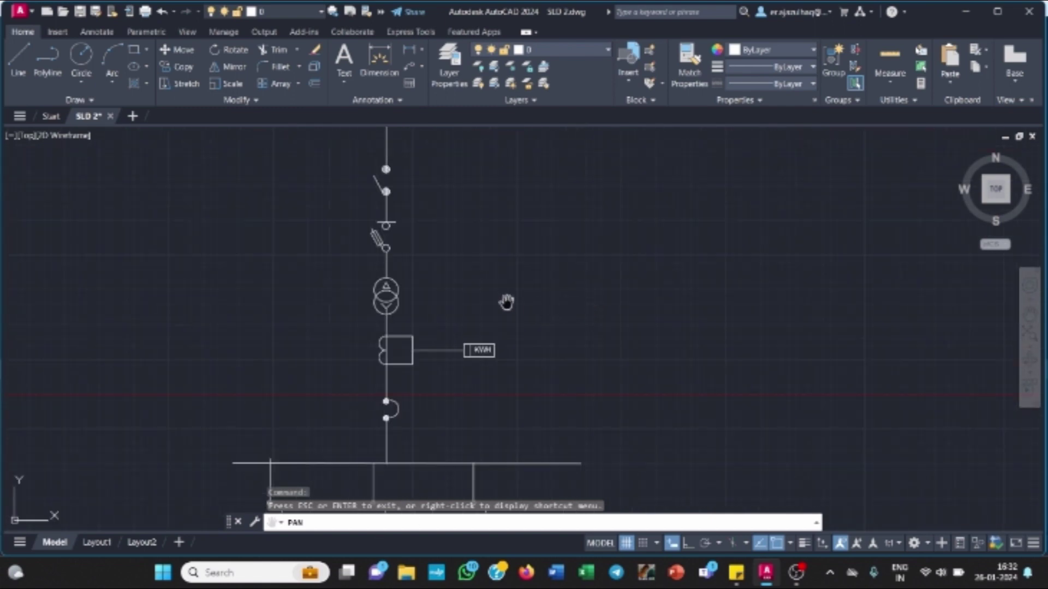
left_click_drag(477, 253, 558, 403)
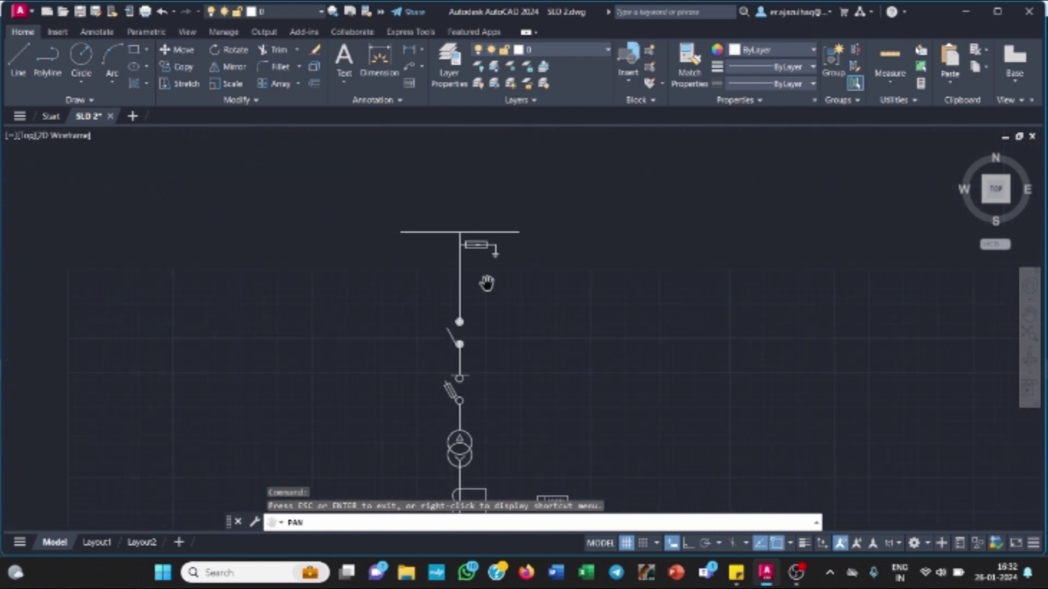
scroll(494, 286, "up", 4)
left_click_drag(497, 285, 503, 314)
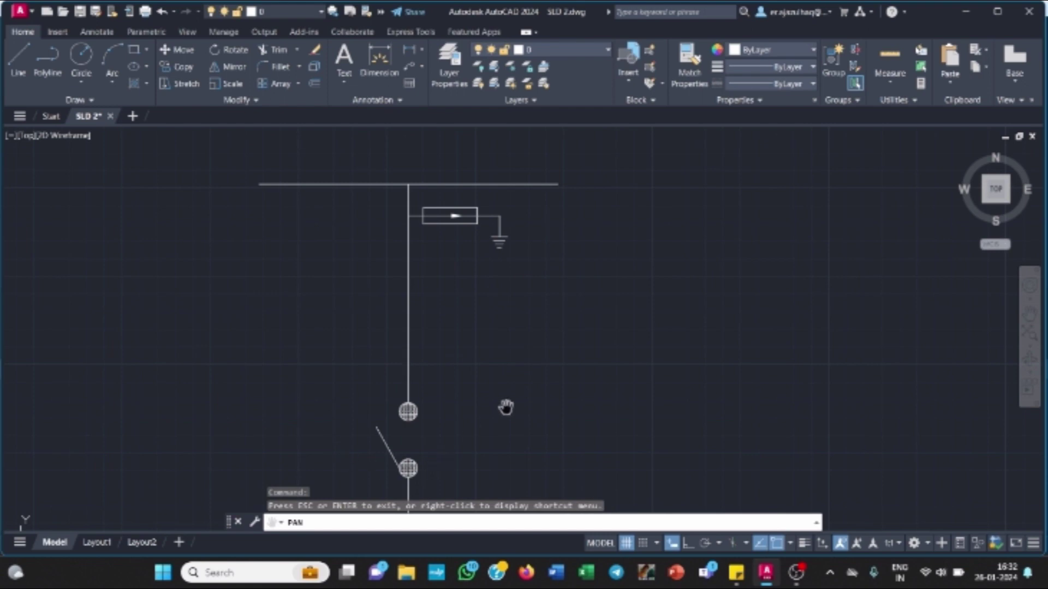
left_click_drag(509, 417, 519, 259)
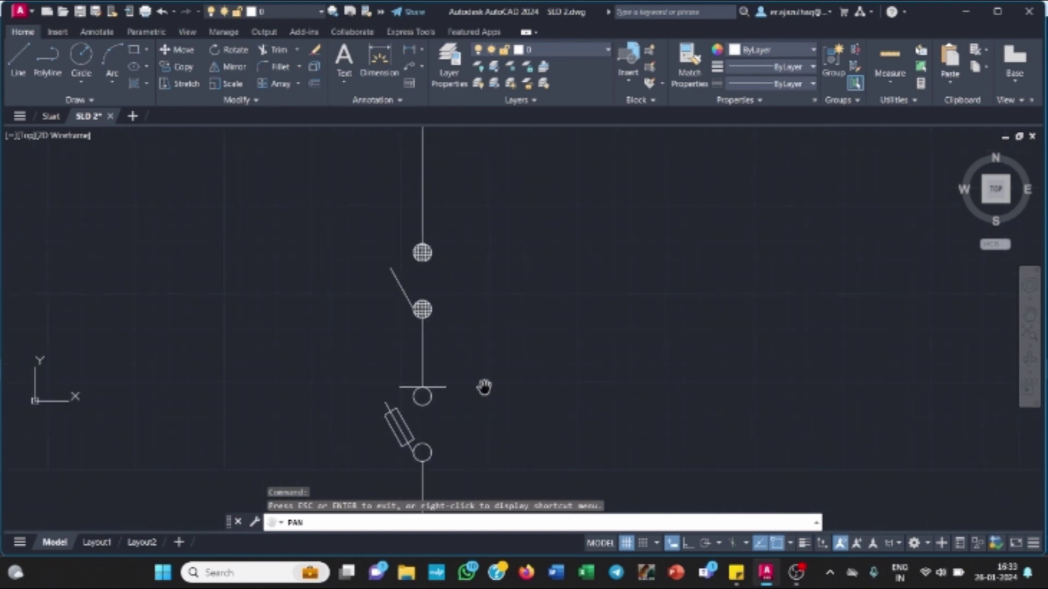
left_click_drag(509, 332, 512, 423)
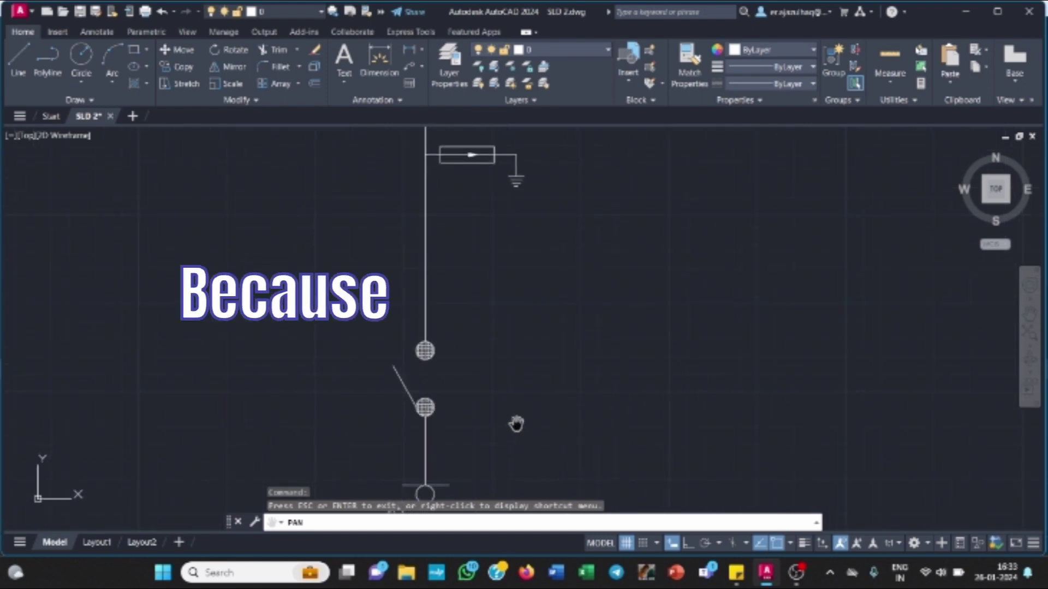
key("Escape")
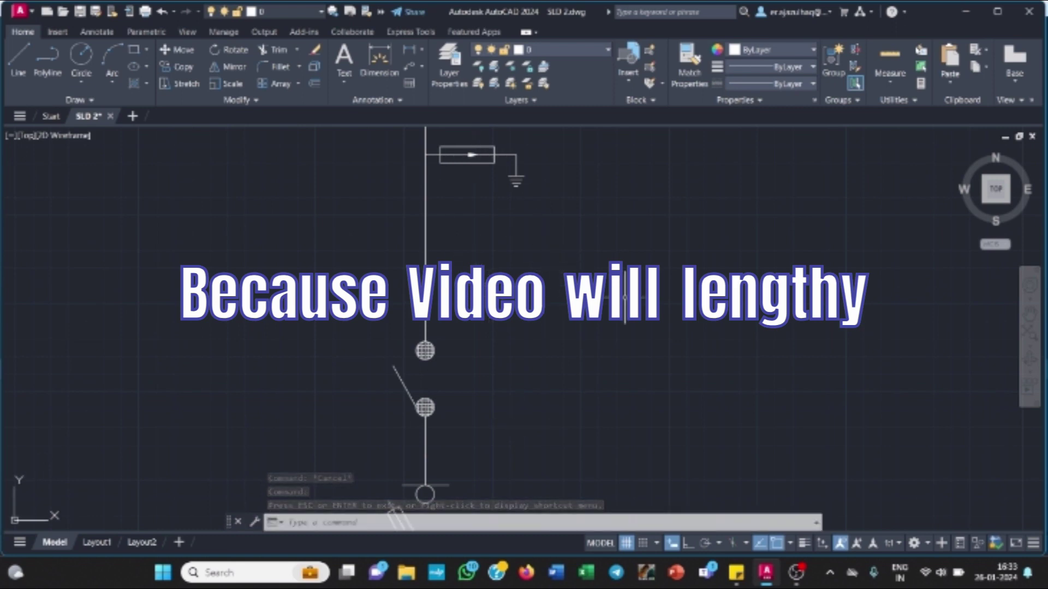
left_click(1030, 315)
mouse_move(542, 240)
left_mouse_down()
mouse_move(556, 403)
mouse_move(510, 261)
left_mouse_up()
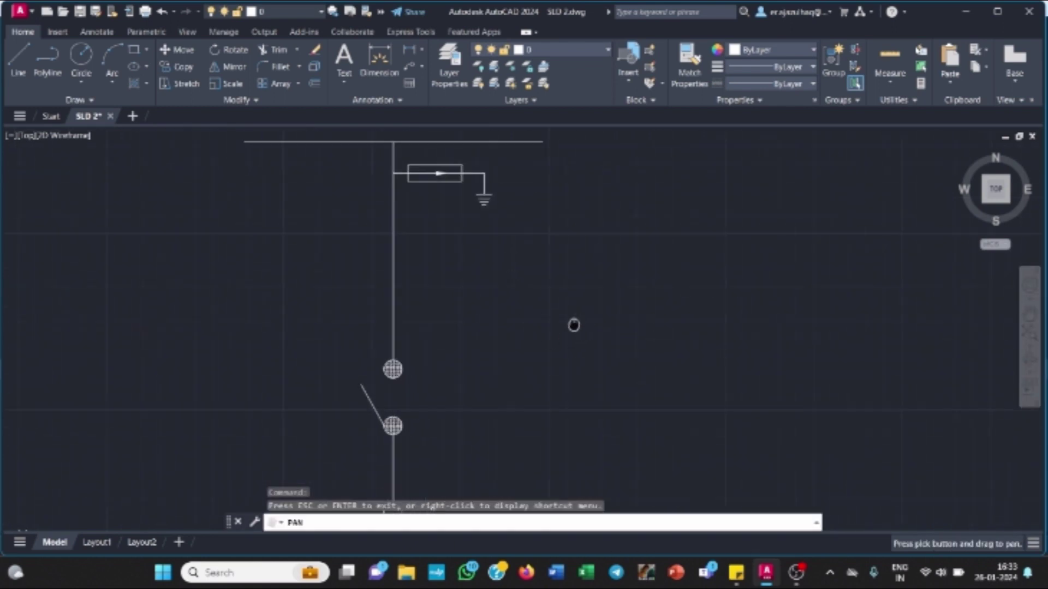
left_click_drag(574, 326, 648, 266)
mouse_move(555, 346)
left_mouse_down()
mouse_move(587, 259)
mouse_move(565, 309)
left_mouse_up()
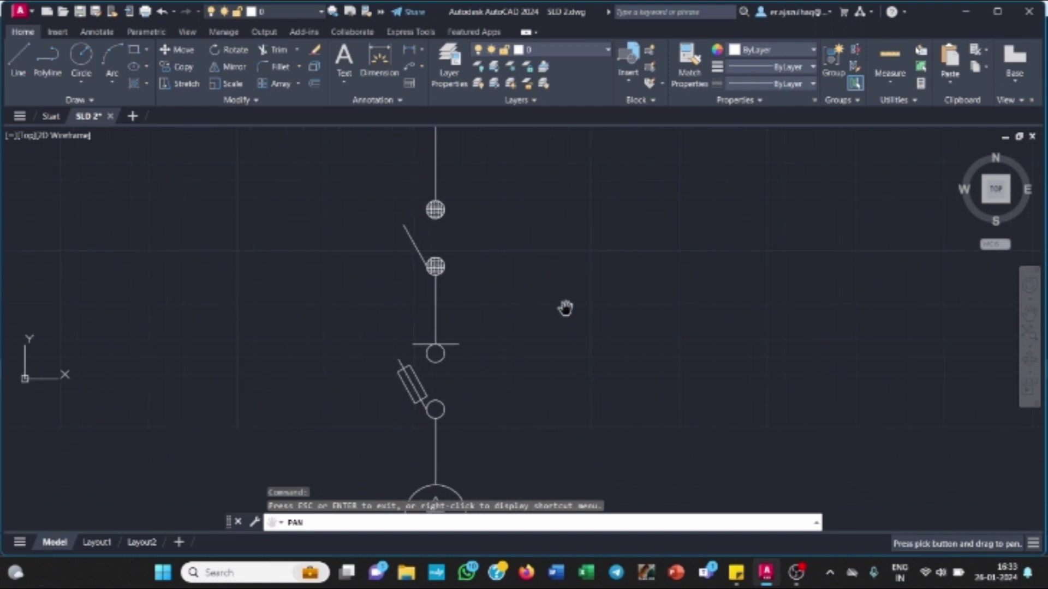
left_click_drag(524, 391, 587, 287)
mouse_move(634, 335)
left_mouse_down()
mouse_move(410, 311)
mouse_move(420, 368)
left_mouse_up()
left_click_drag(460, 194, 524, 451)
left_click_drag(483, 334, 491, 353)
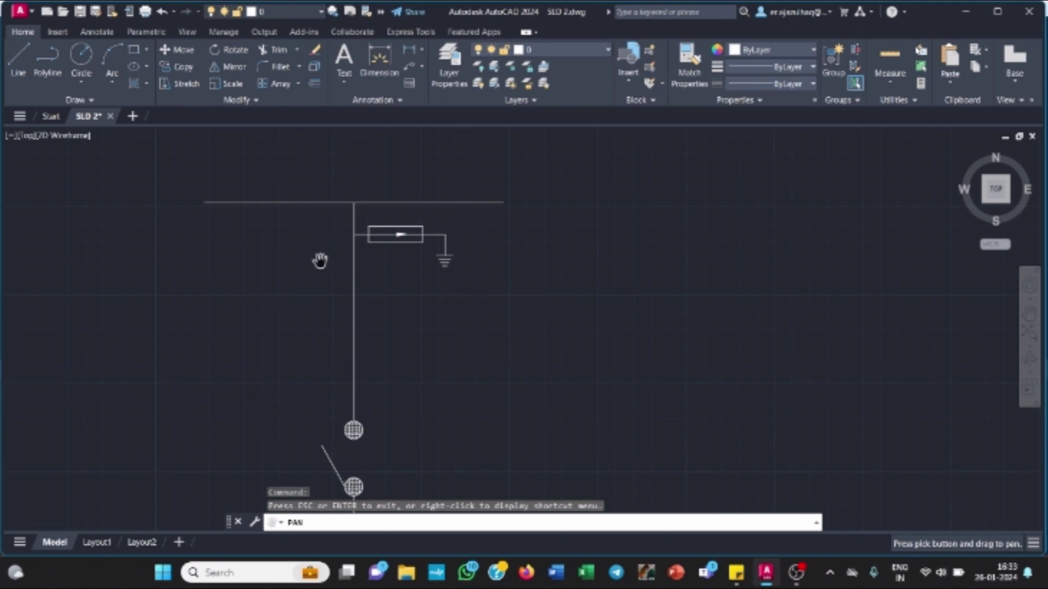
- Draw a small rectangular box to the right of the feeder
left_click(135, 51)
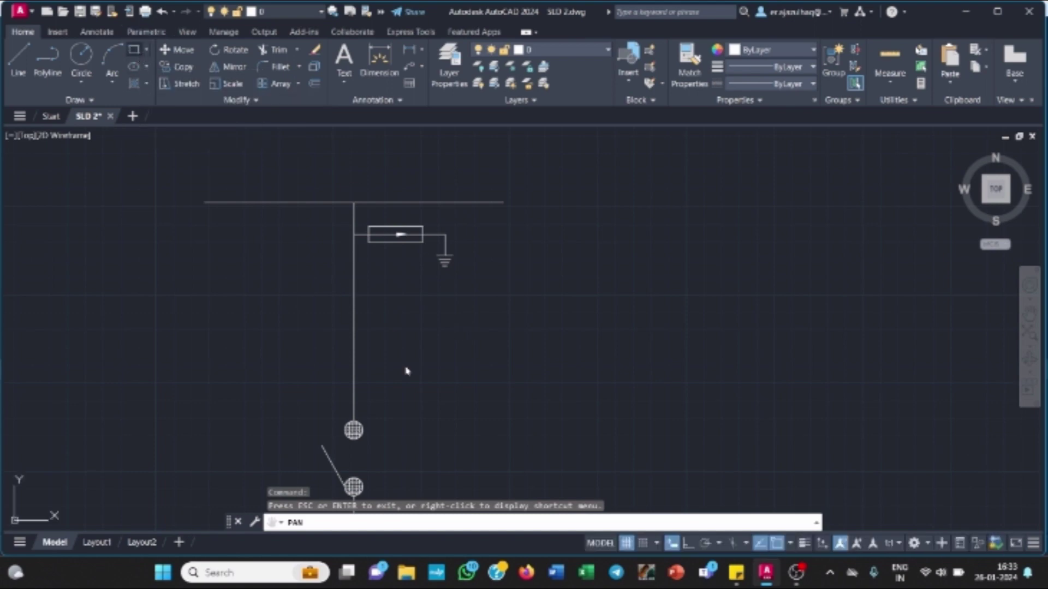
left_click(663, 296)
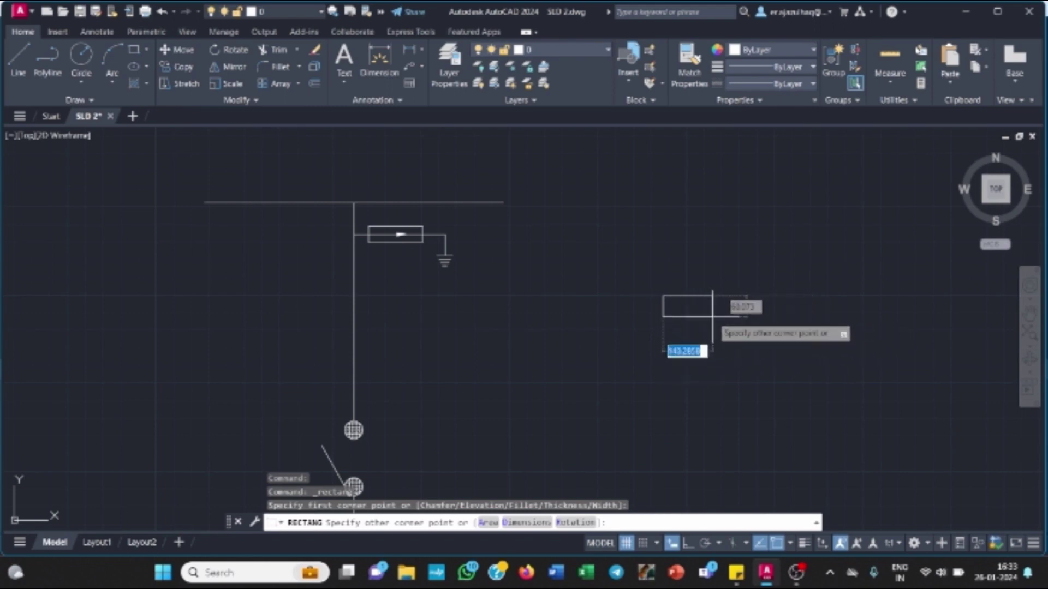
left_click(733, 315)
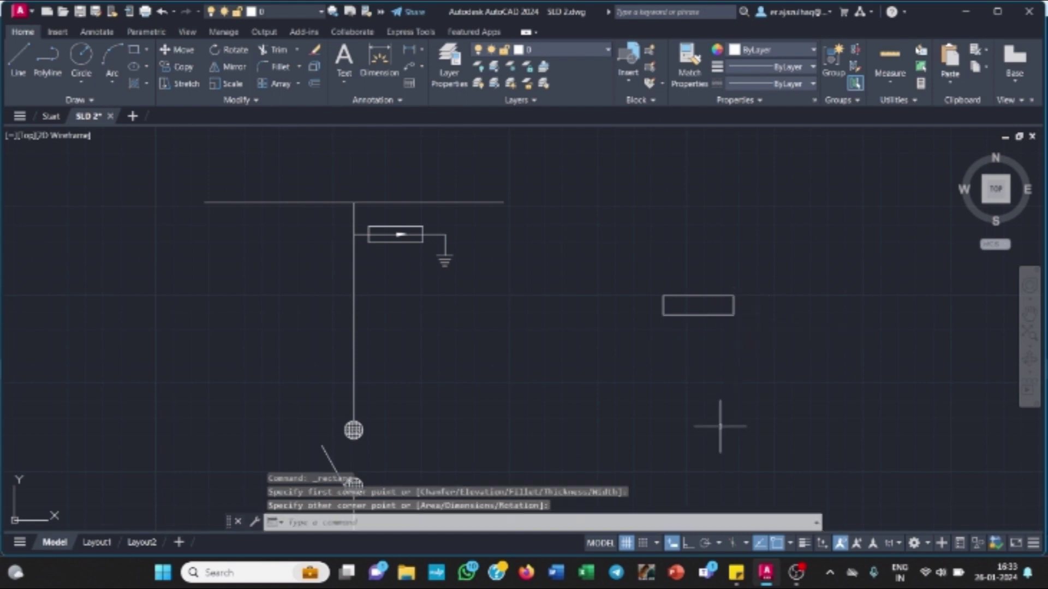
key("Escape")
- Add a multileader with its arrowhead inside the box and its landing to the left
left_click(421, 68)
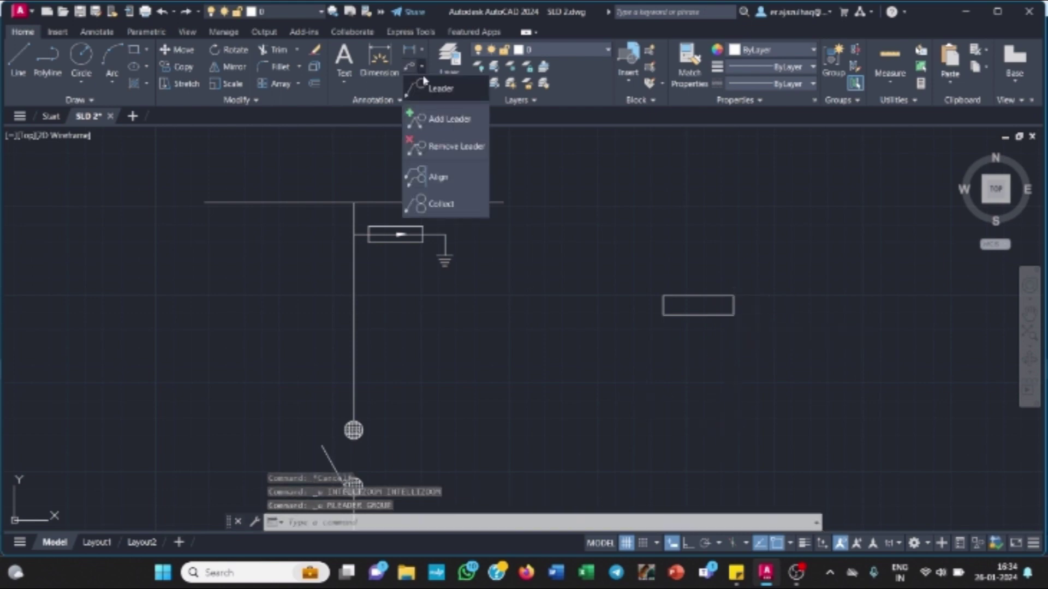
left_click(417, 85)
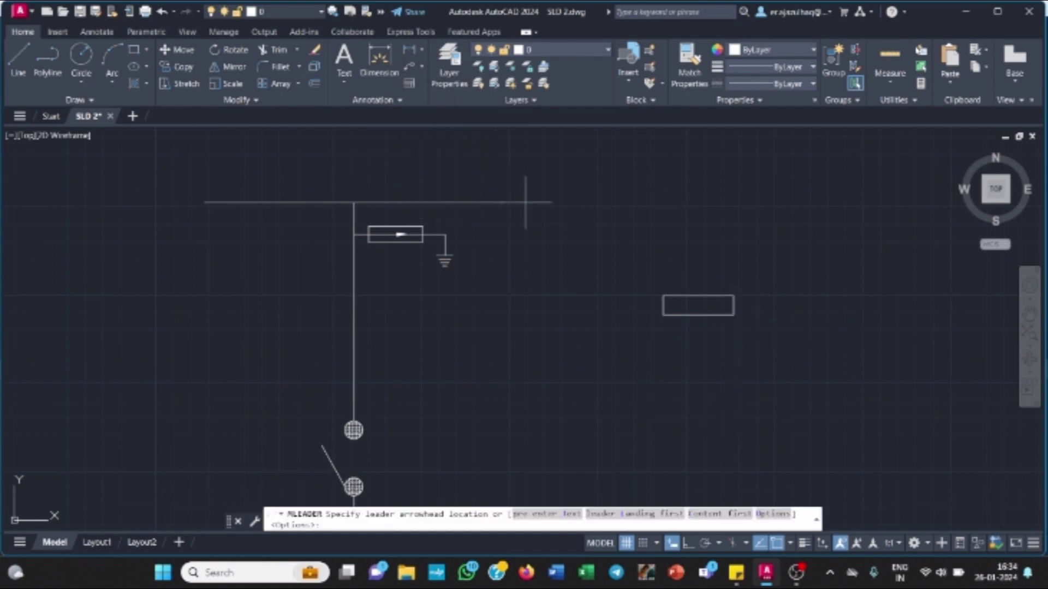
left_click(712, 307)
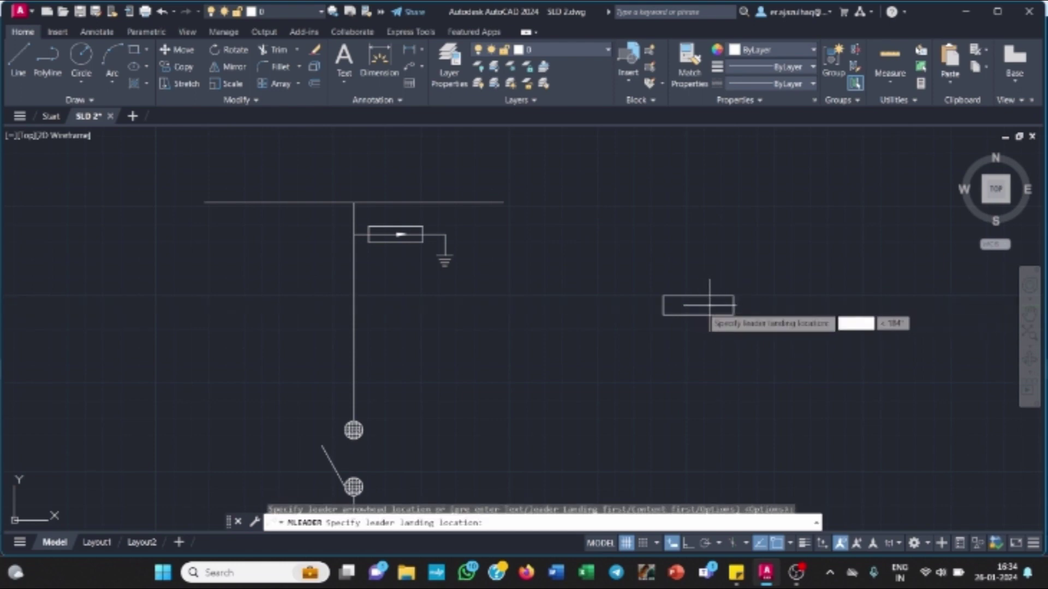
left_click(639, 306)
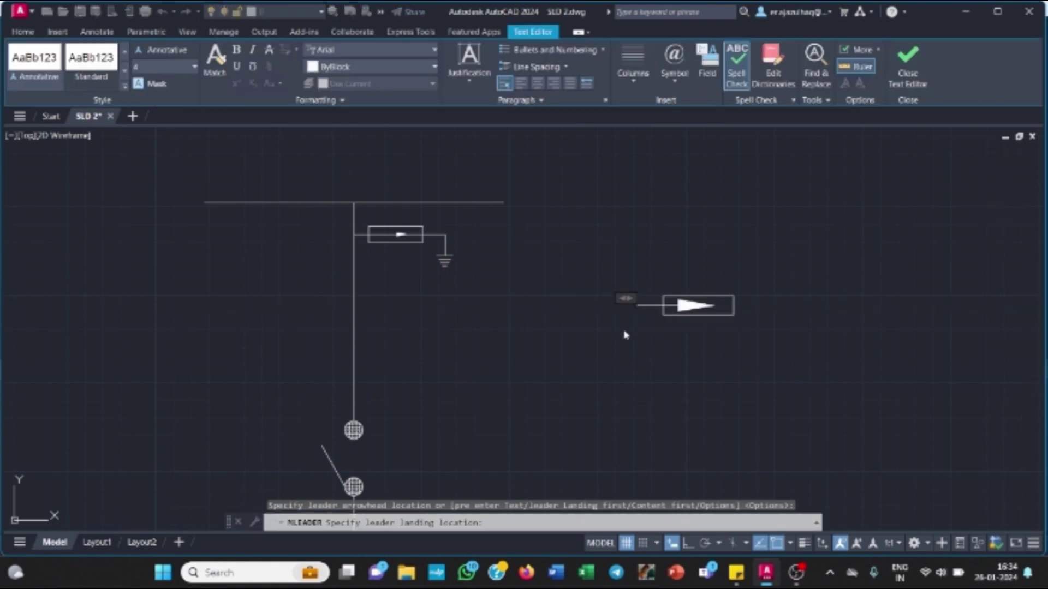
- Finish the leader without text and draw a lead extending right from the box's right end
left_click(616, 256)
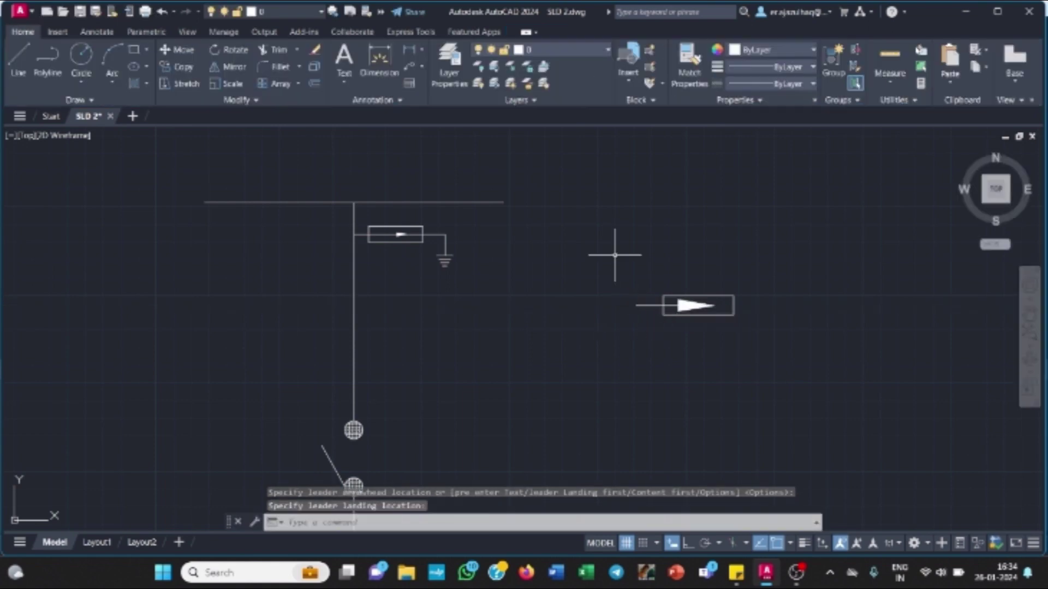
left_click(16, 59)
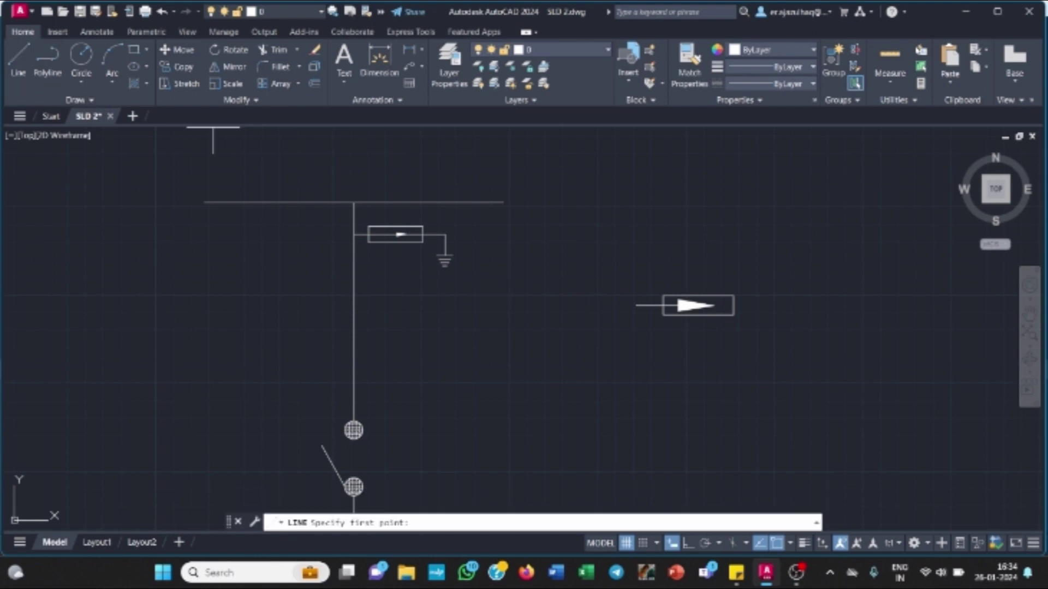
left_click(713, 306)
left_click(774, 305)
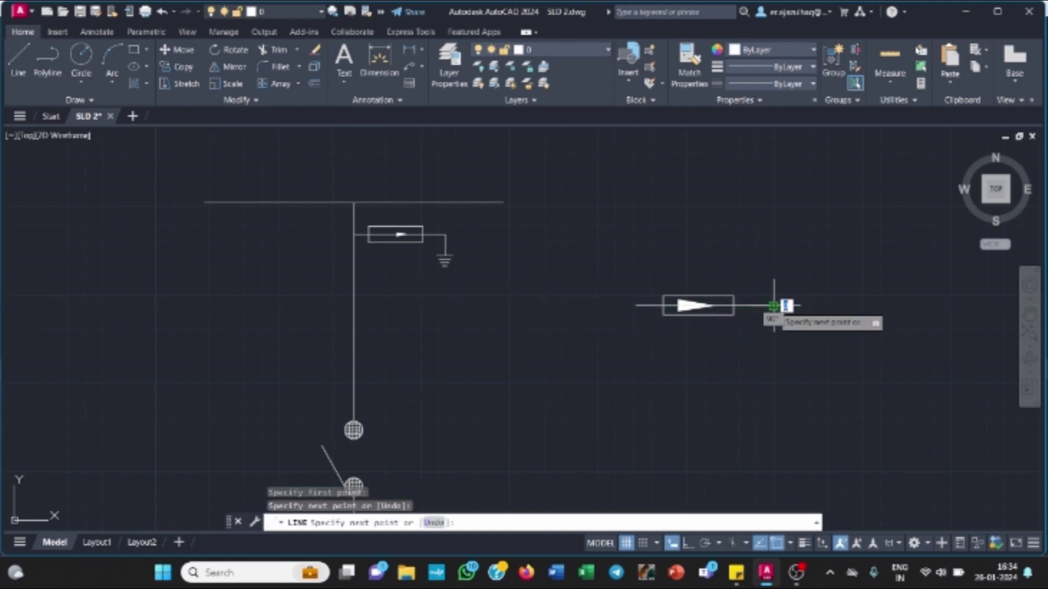
key("Escape")
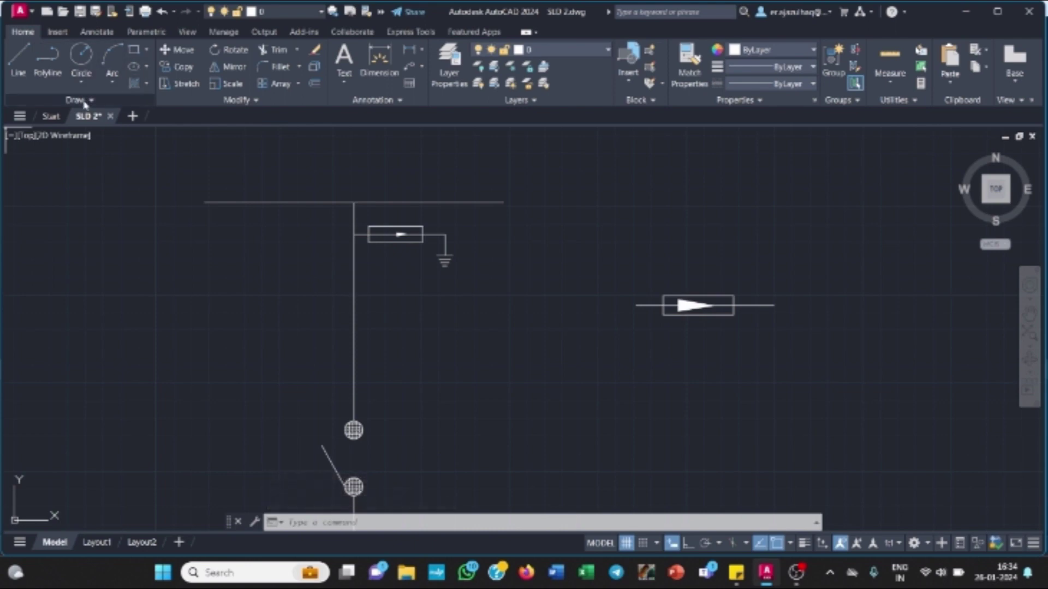
- With Ortho on, draw a short horizontal line below the symbol
left_click(19, 65)
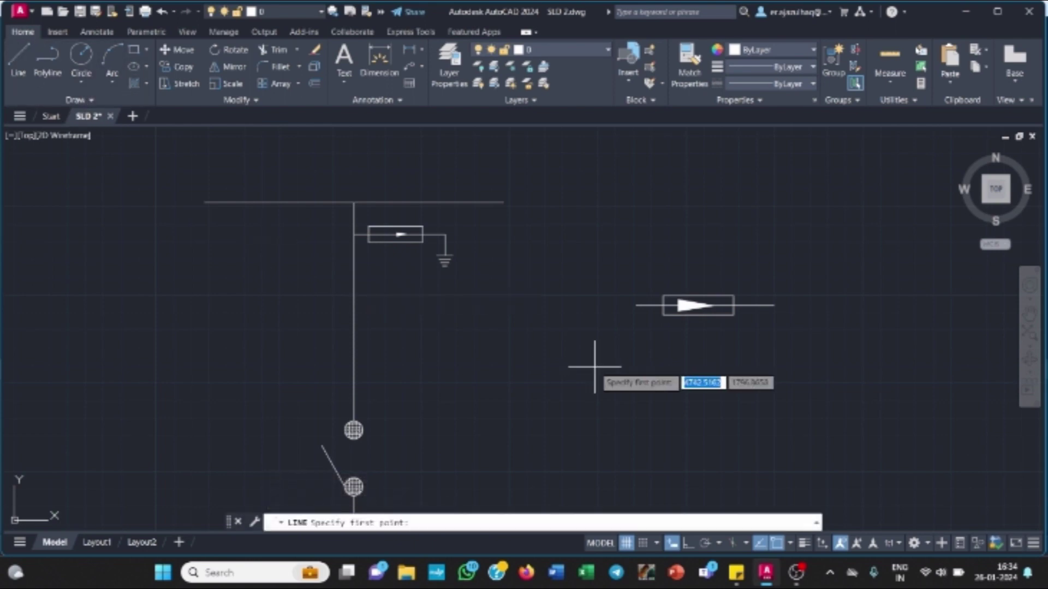
left_click(600, 363)
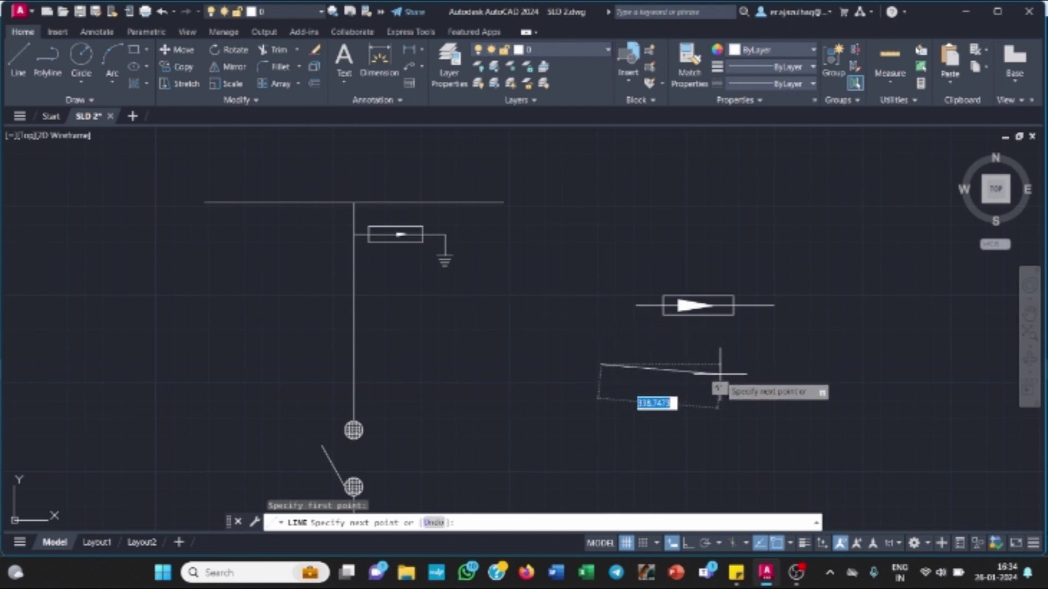
left_click(686, 544)
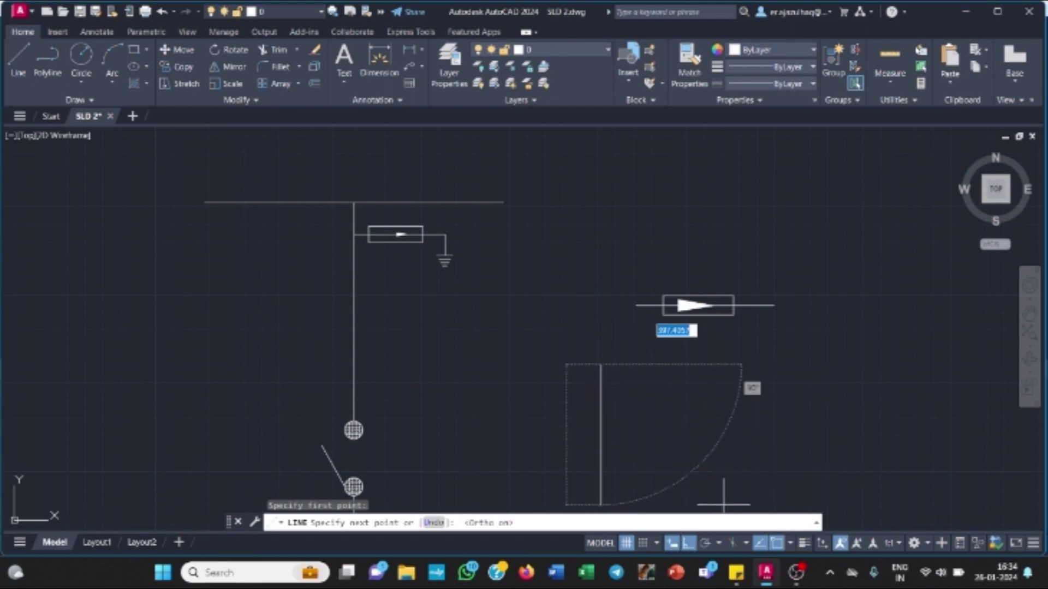
left_click(700, 355)
key("Escape")
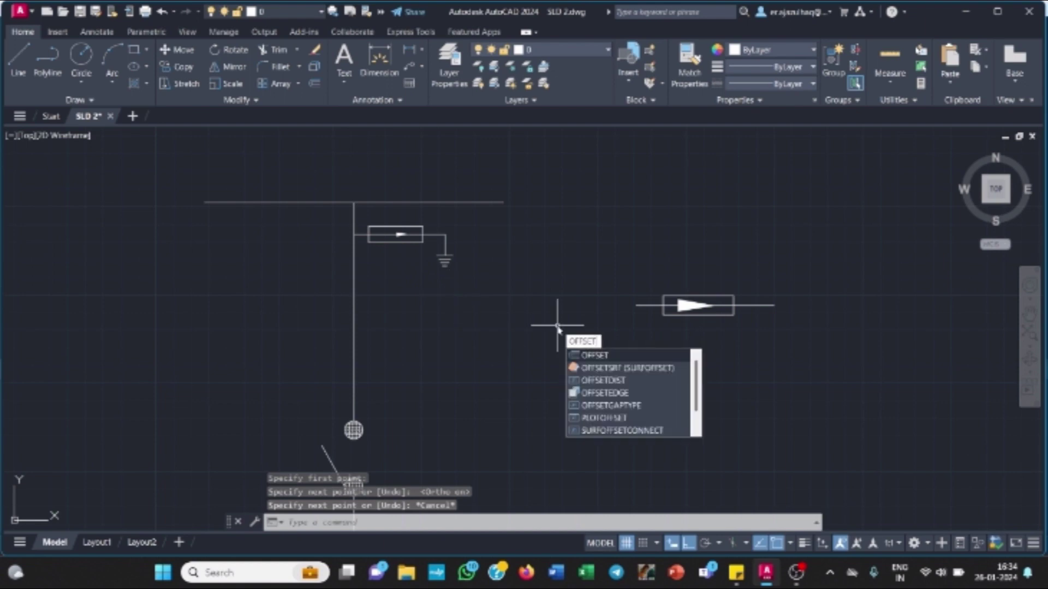
- Offset the short line downward four times at a distance of 30
key("Return")
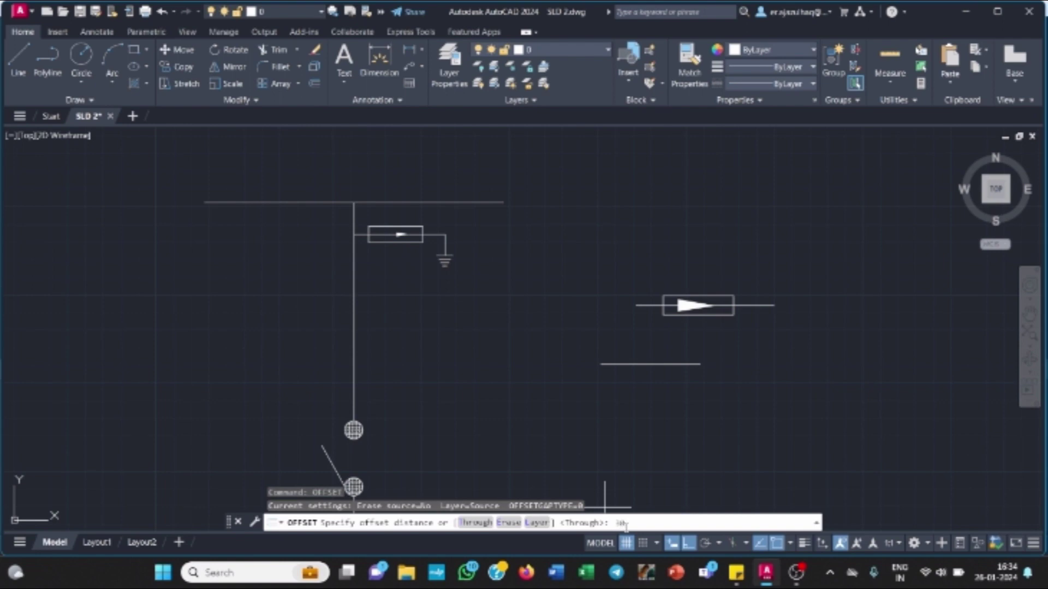
key("Return")
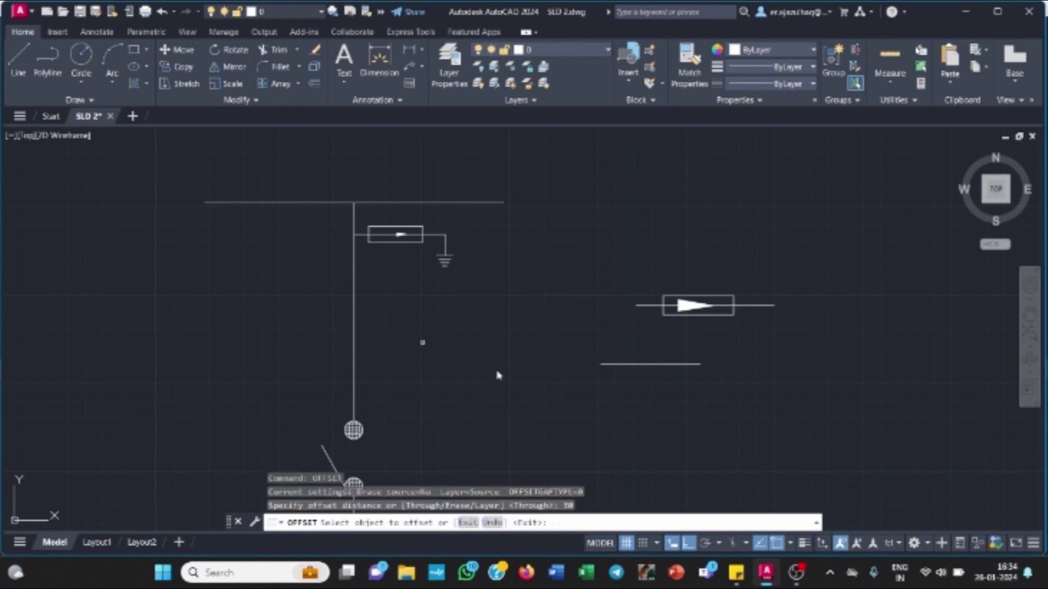
left_click(660, 365)
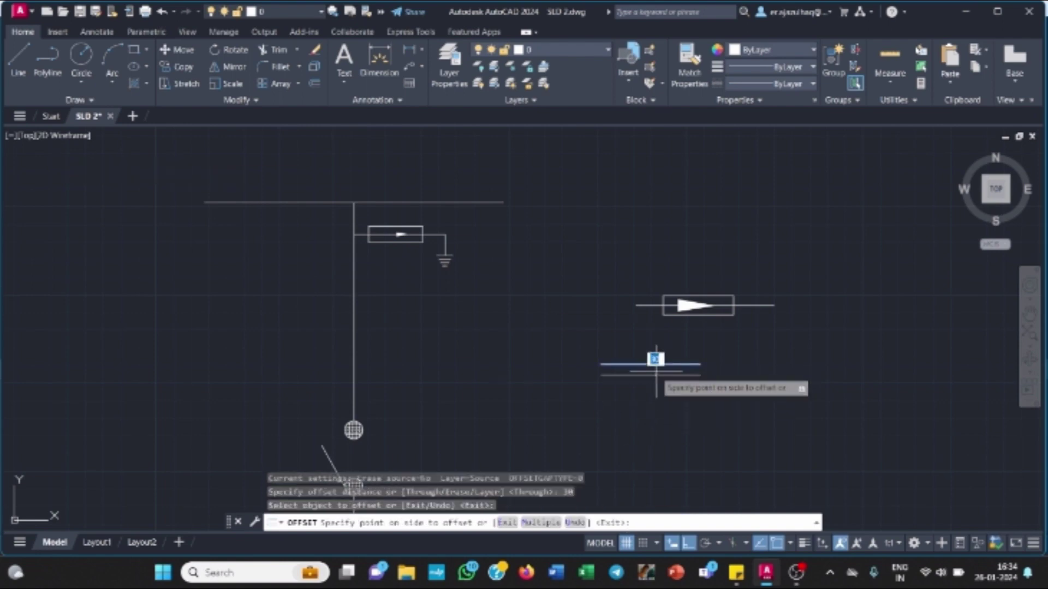
left_click(659, 376)
left_click(659, 376)
left_click(651, 390)
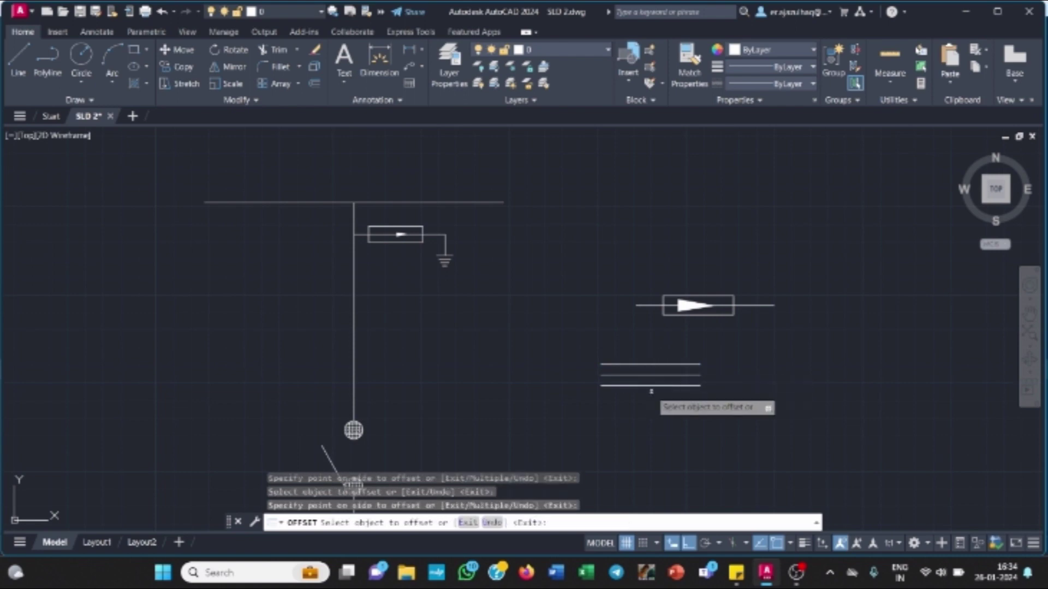
left_click(647, 386)
left_click(647, 392)
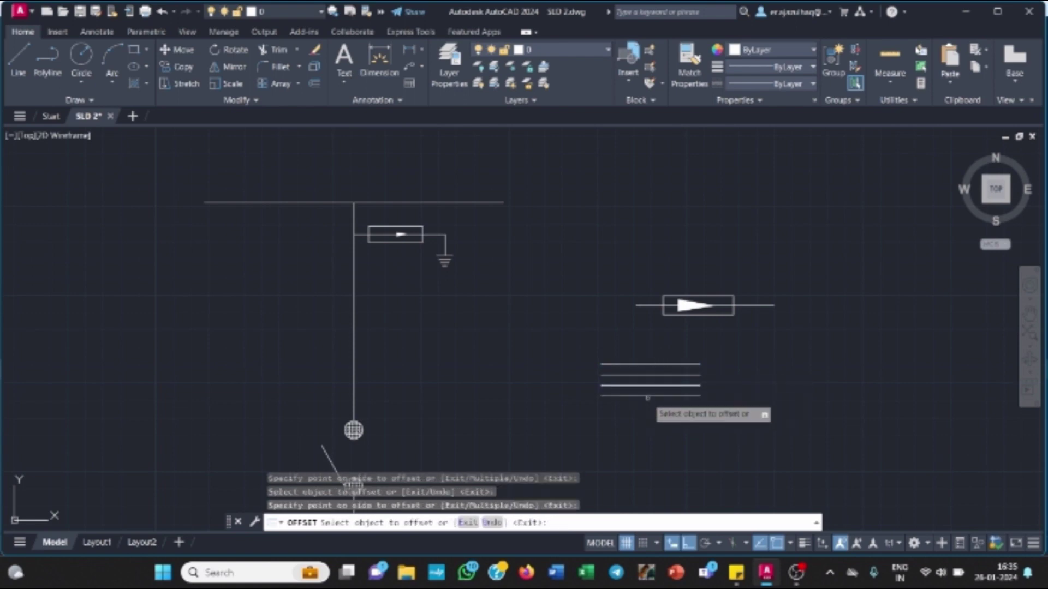
left_click(647, 396)
left_click(646, 407)
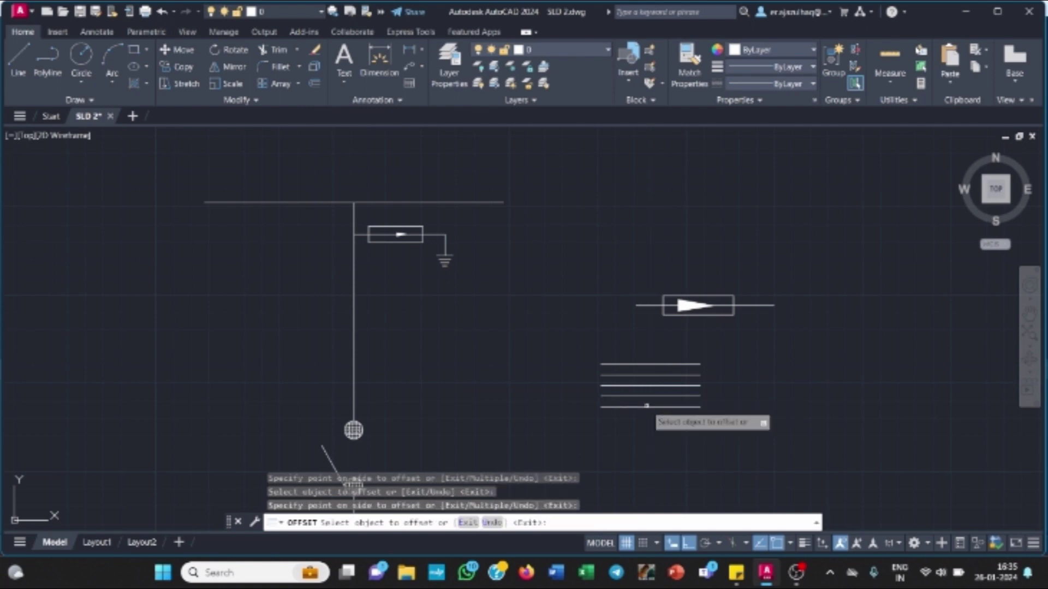
key("Escape")
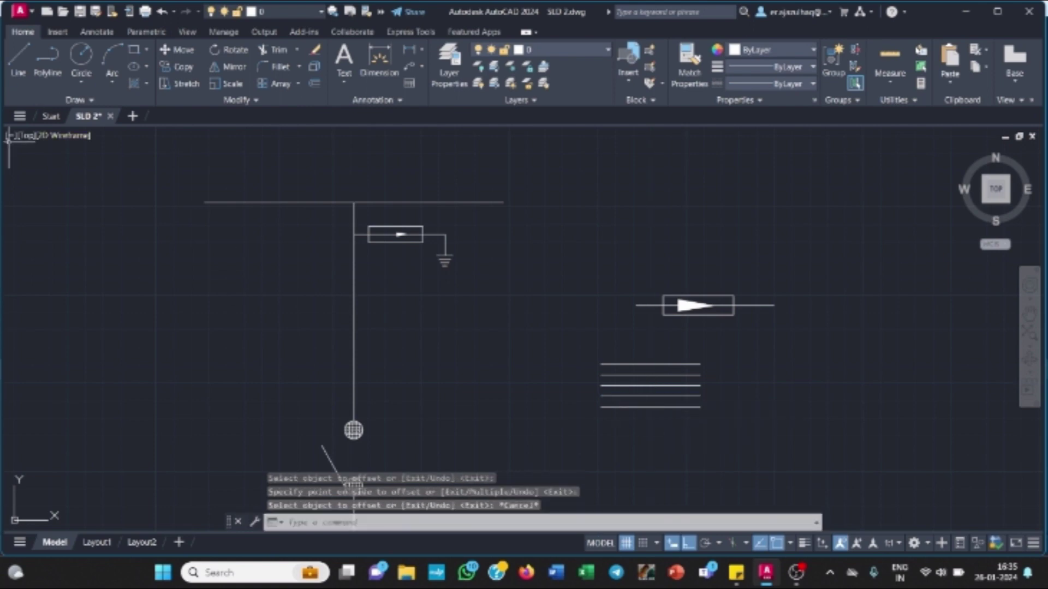
- Draw two diagonals from the bottom line up to both top-line ends, forming a V
left_click(12, 70)
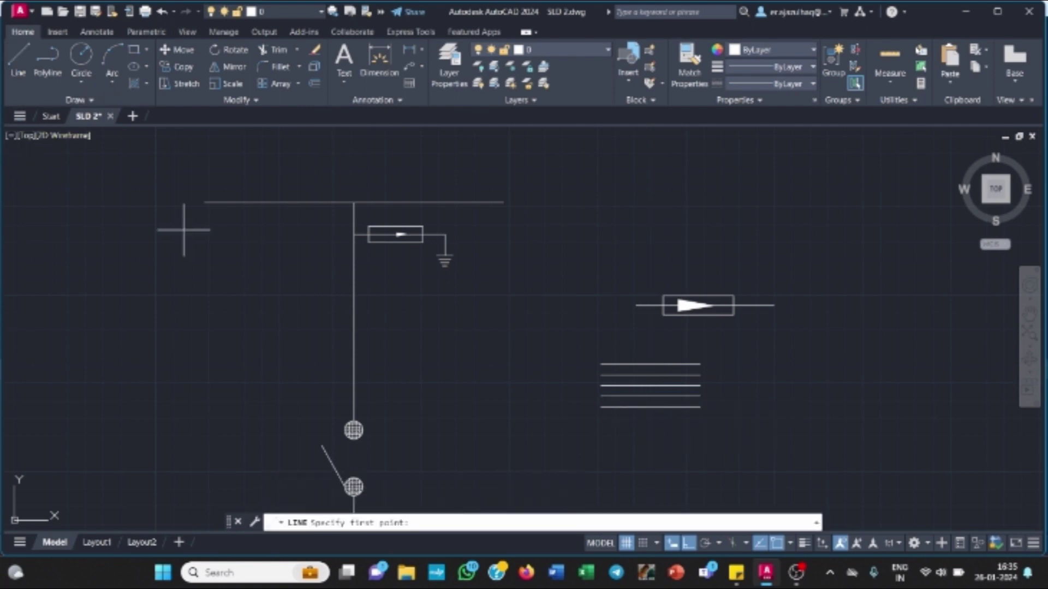
left_click(651, 407)
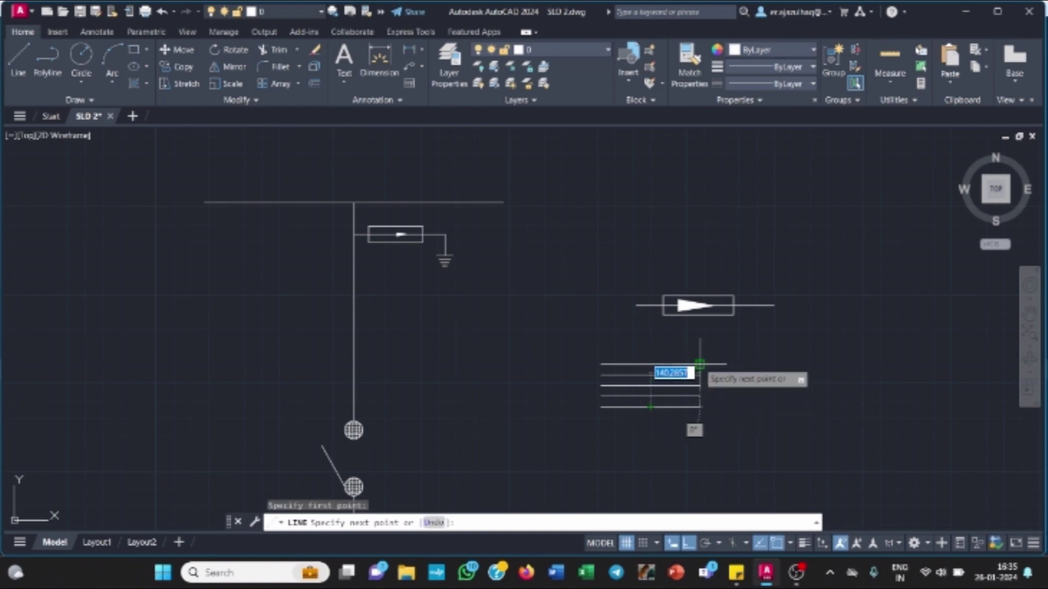
left_click(699, 363)
key("Escape")
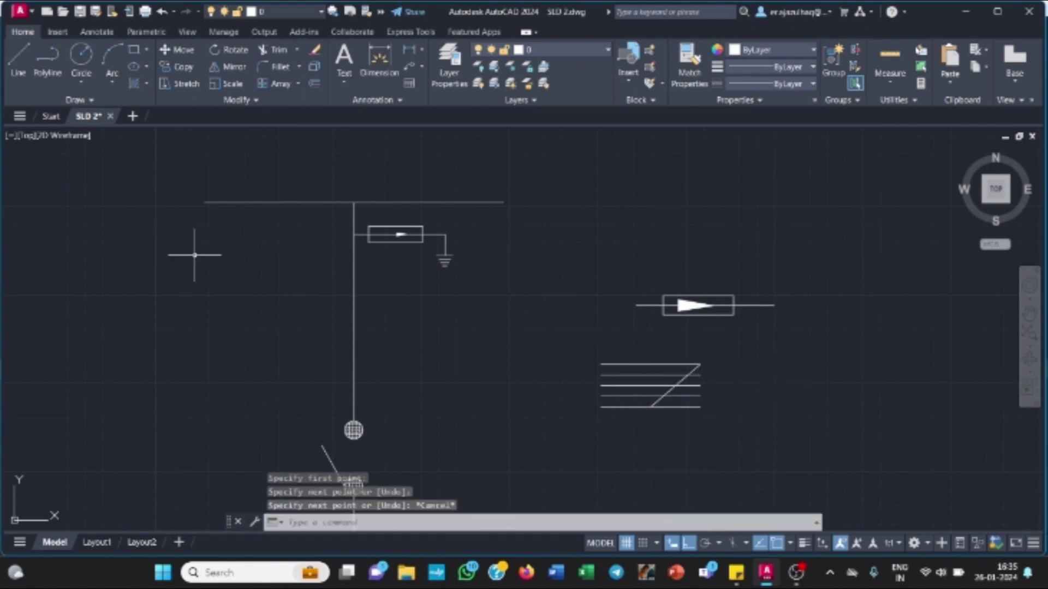
left_click(18, 60)
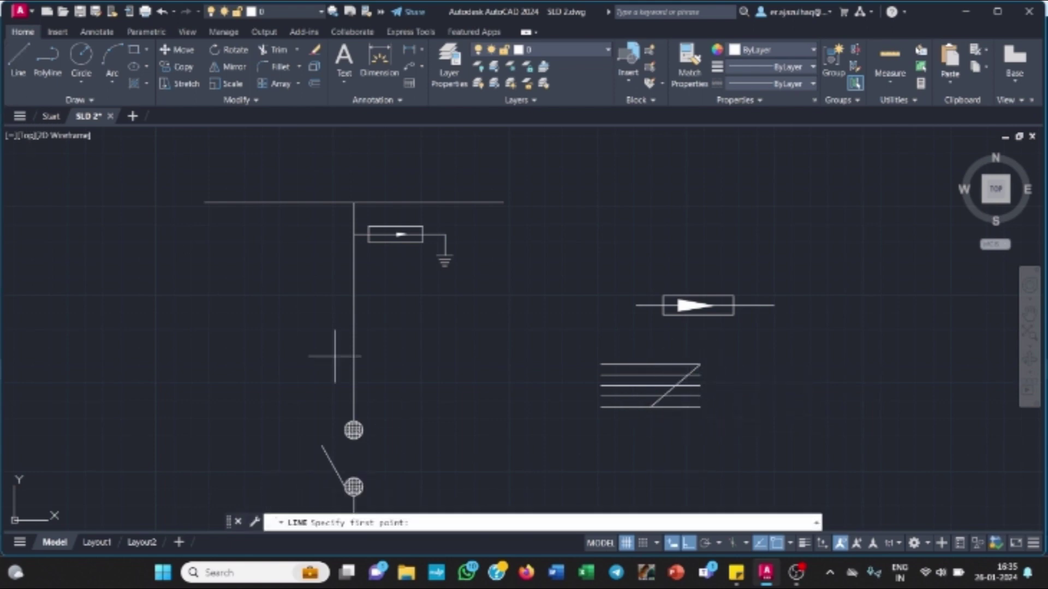
left_click(651, 407)
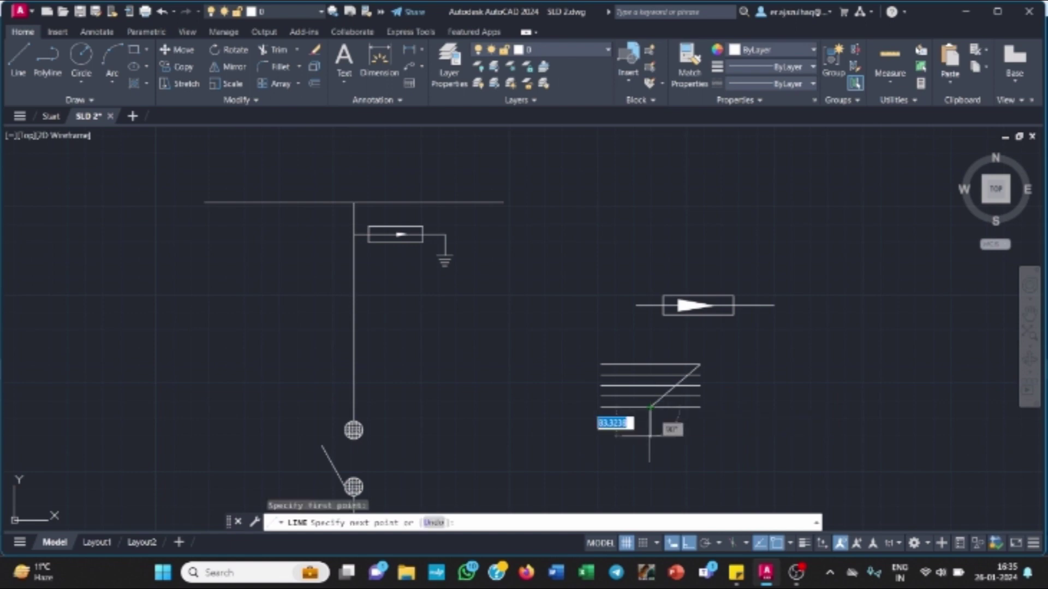
left_click(600, 364)
key("Escape")
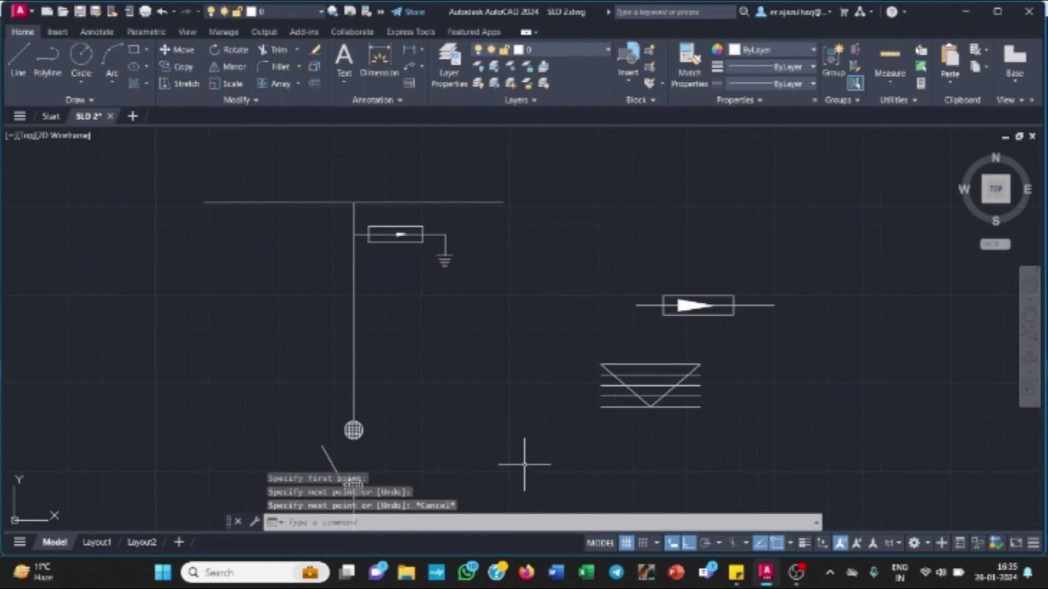
- Trim the line overhangs that extend outside the triangle
type("tr")
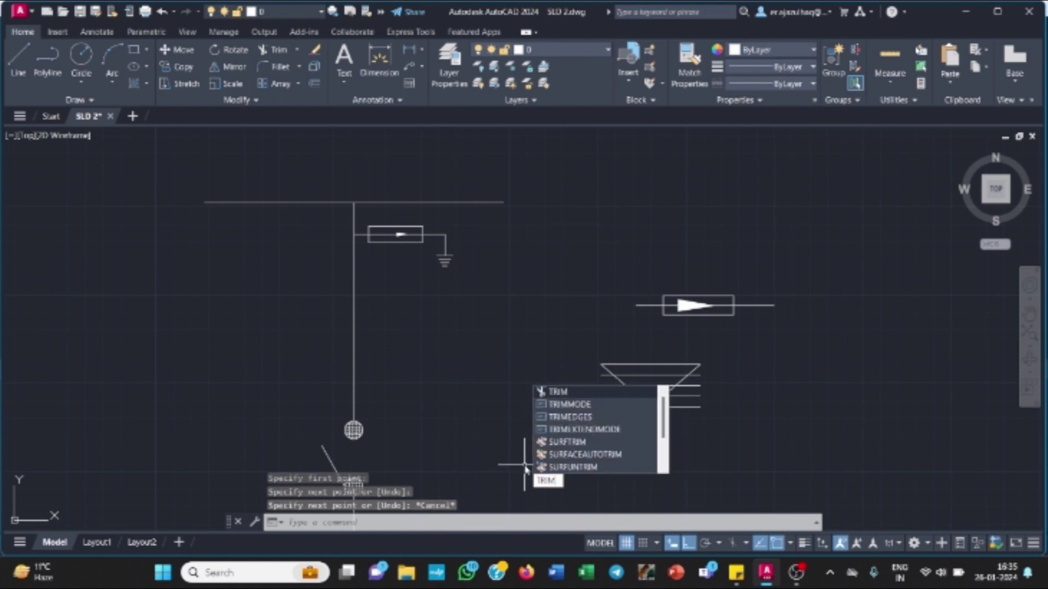
key("Return")
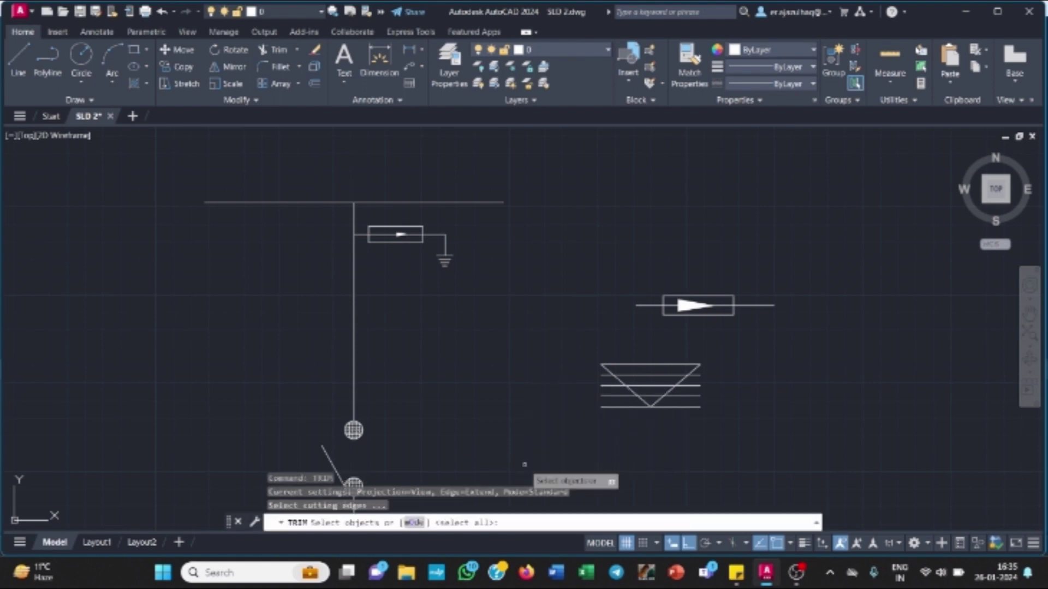
key("Return")
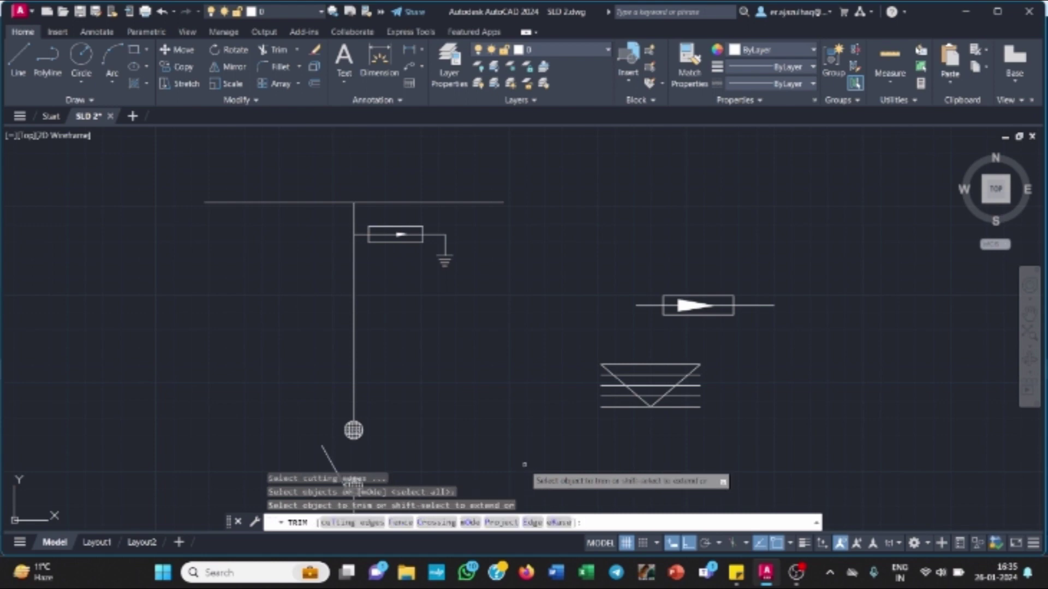
left_click(694, 382)
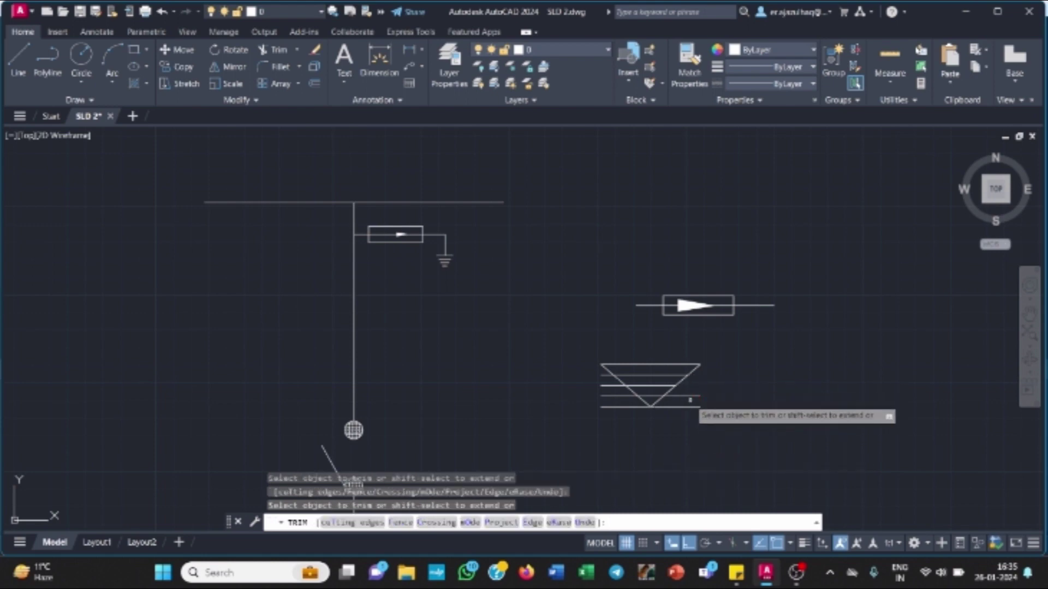
left_click(690, 399)
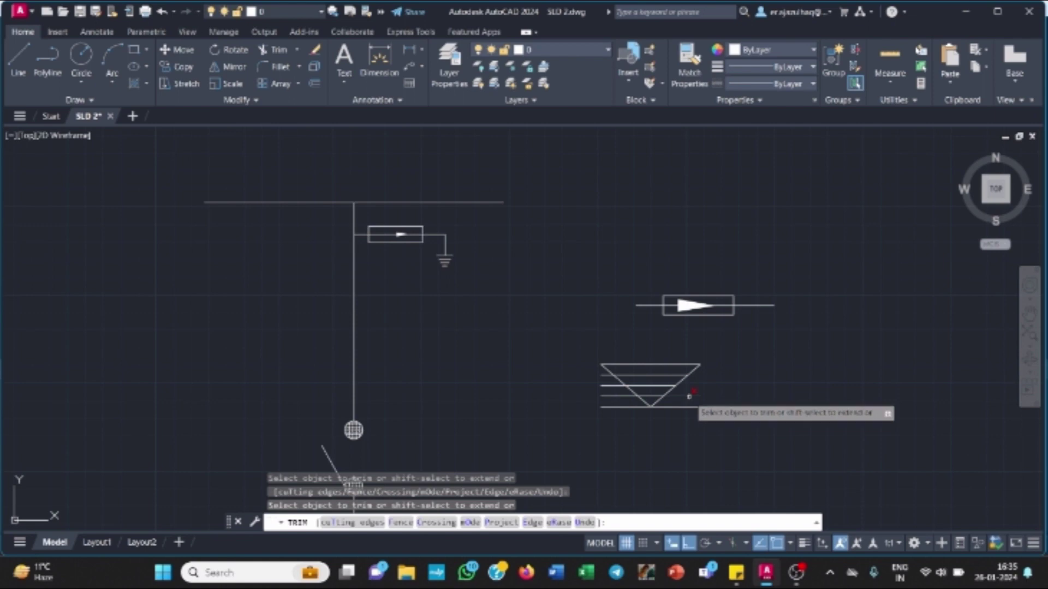
left_click(605, 375)
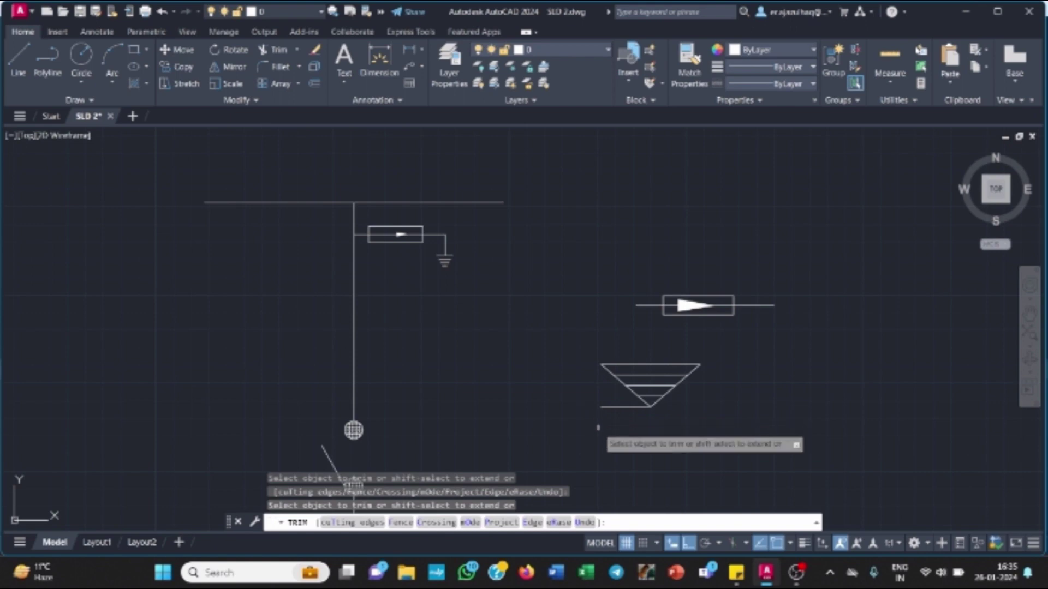
key("Escape")
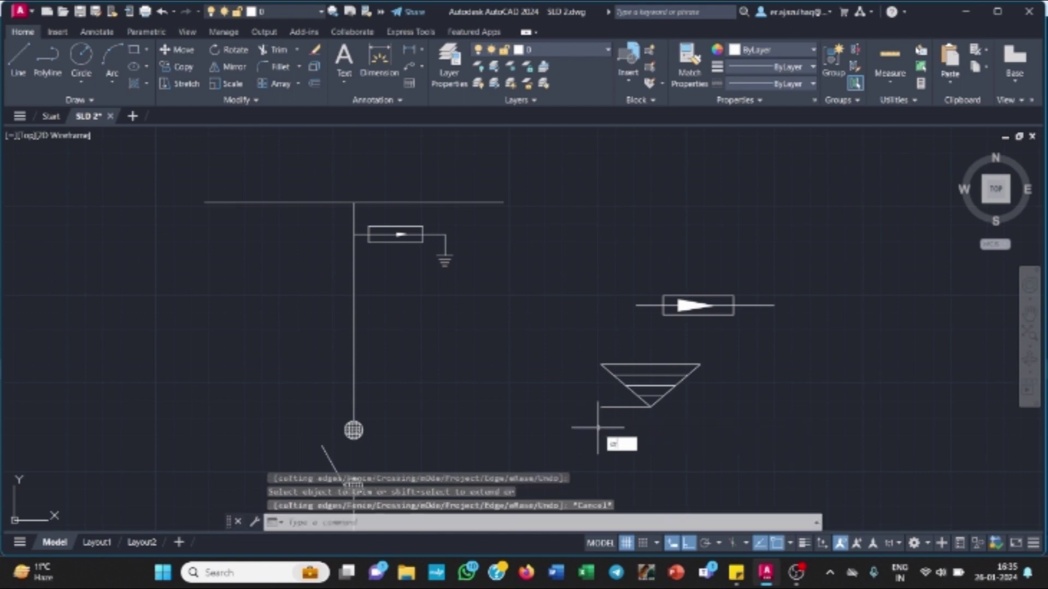
- Erase the triangle's two diagonals and its bottom line
type("erase")
key("Return")
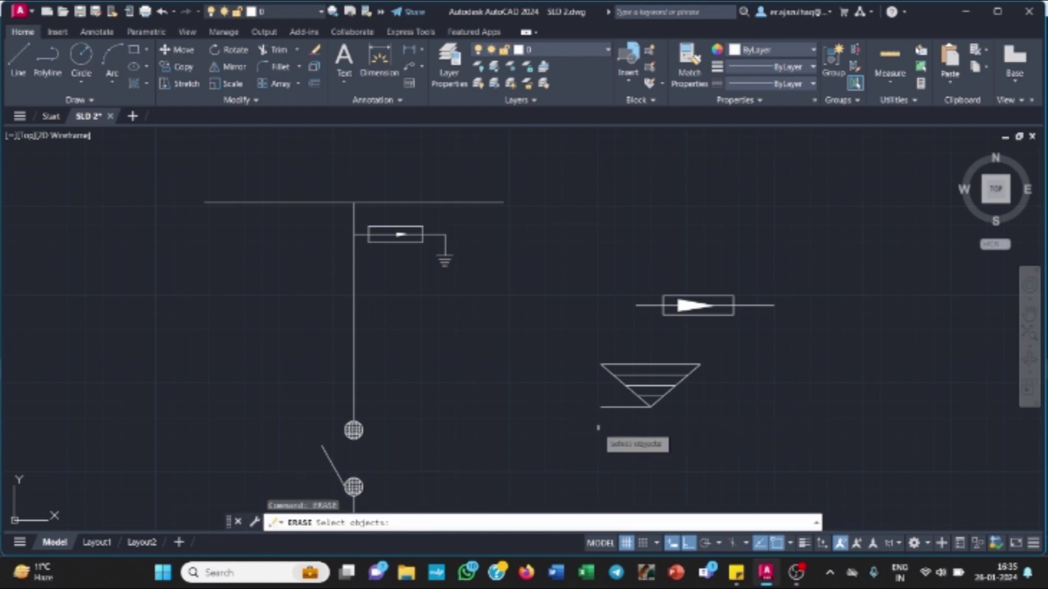
left_click(613, 406)
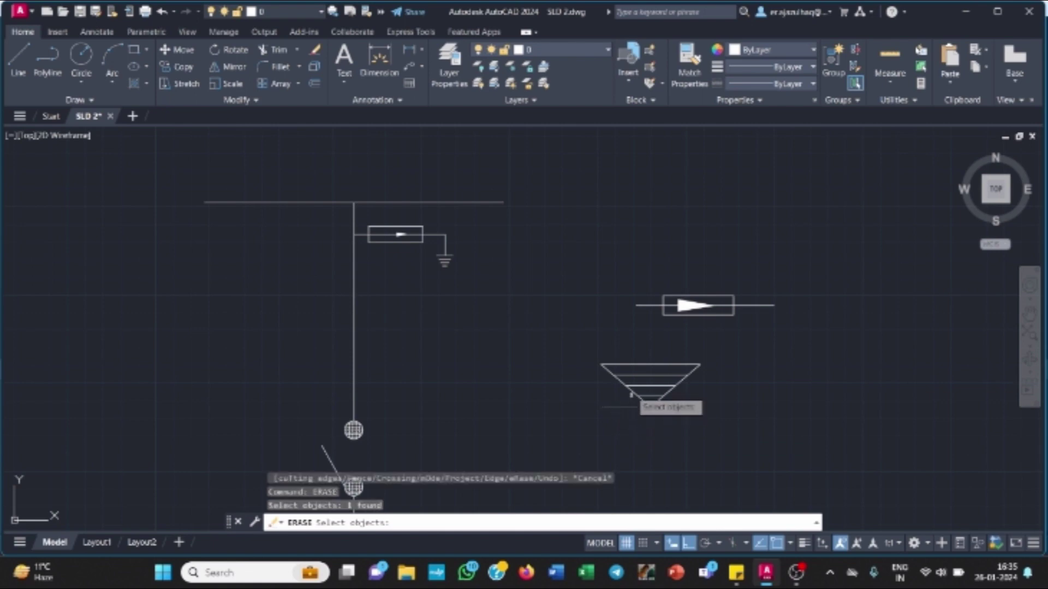
left_click(633, 393)
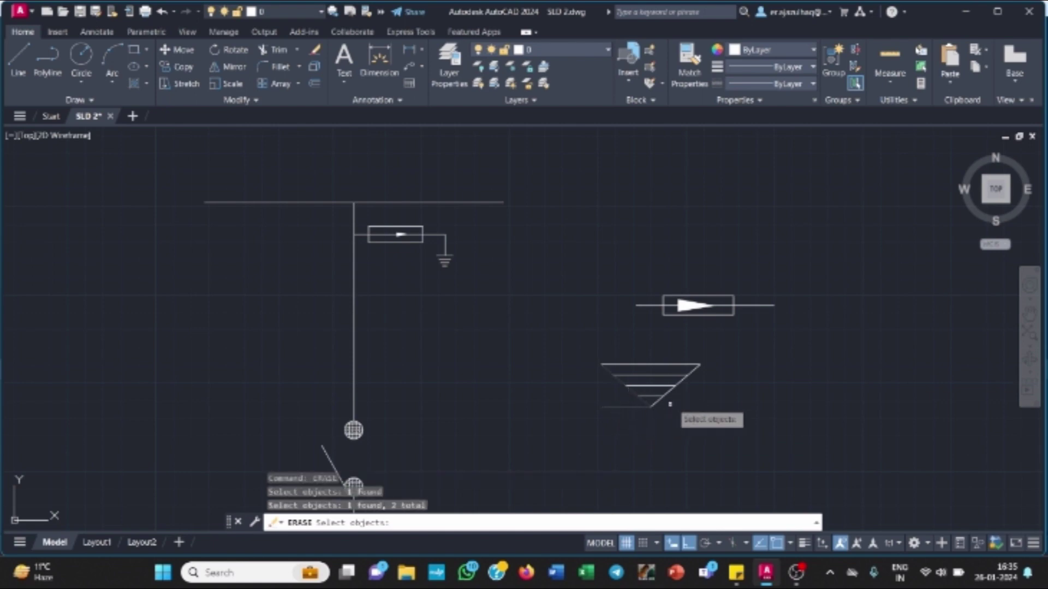
left_click(683, 379)
key("Return")
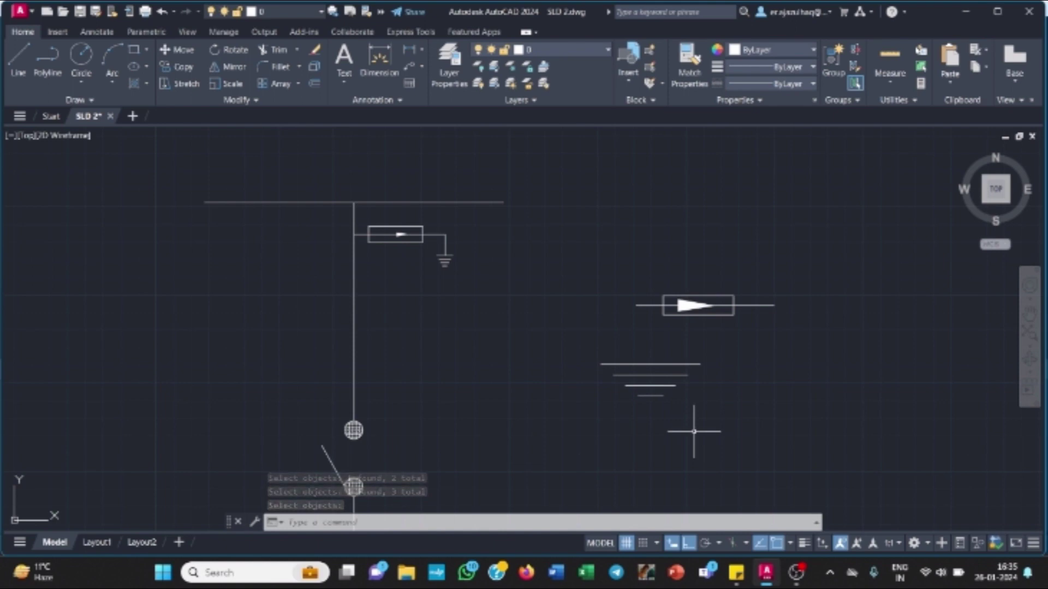
type("sca")
key("Return")
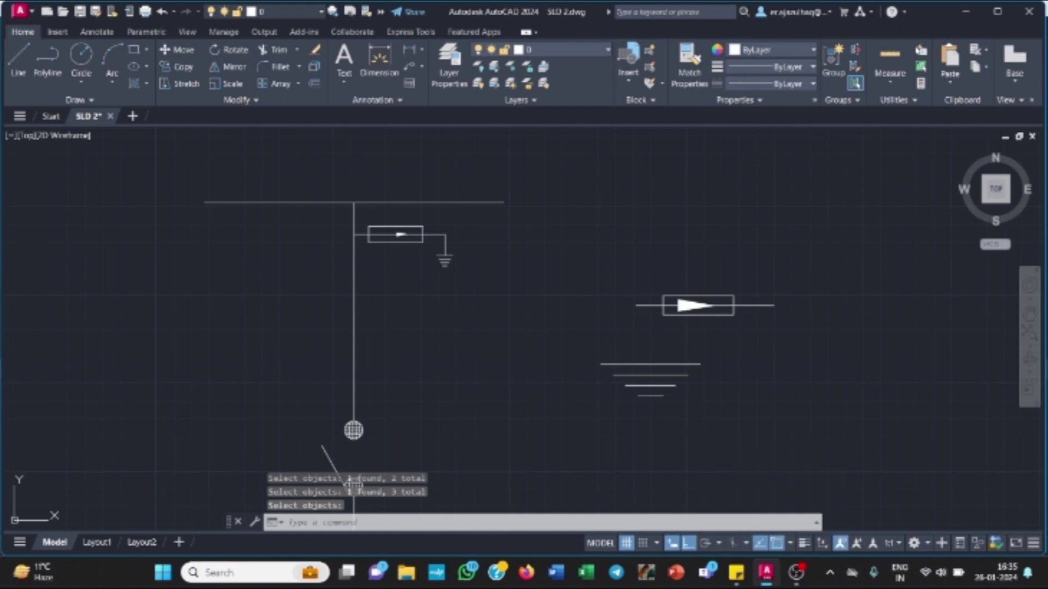
- Scale the earth symbol down by a factor of 0.4277
left_click(592, 348)
left_click(714, 458)
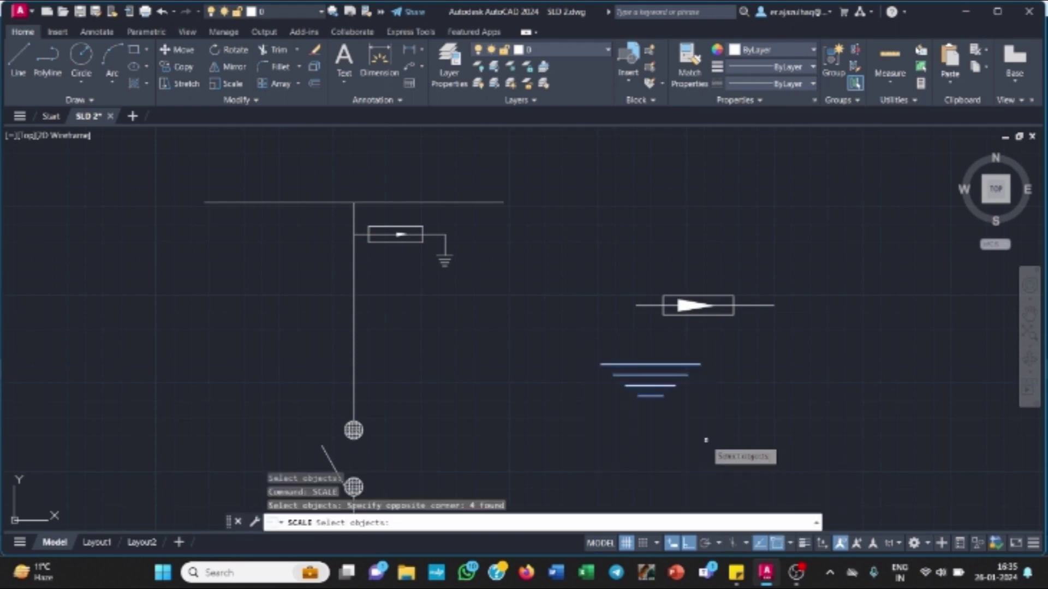
key("Return")
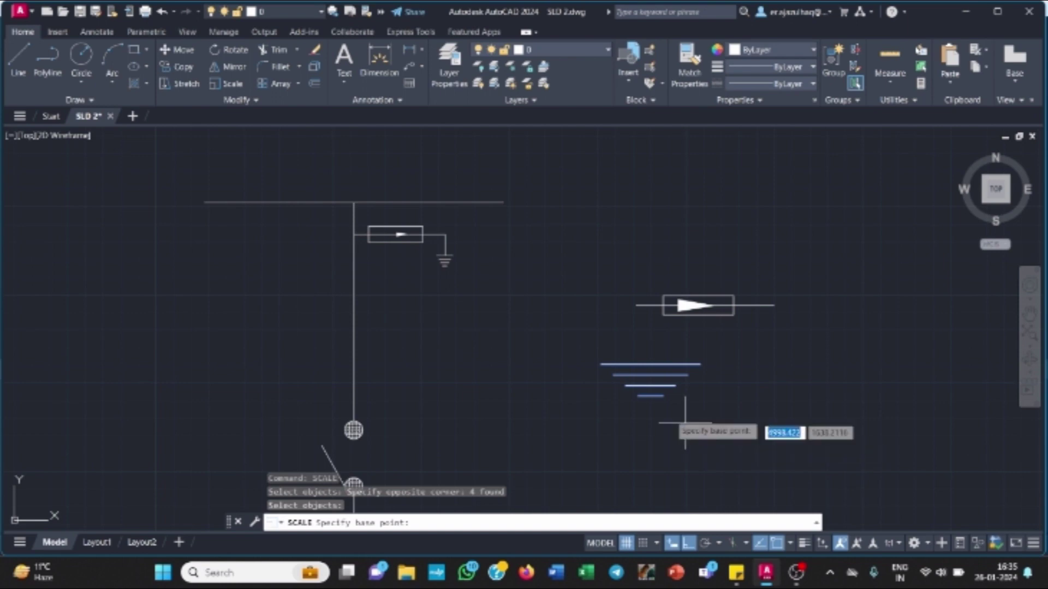
left_click(652, 364)
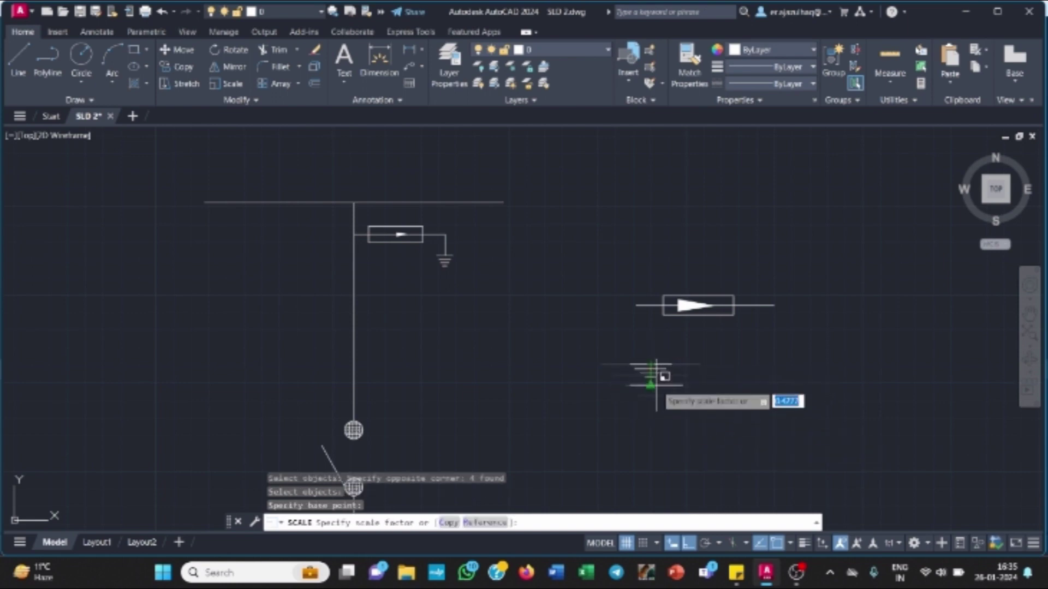
left_click(656, 385)
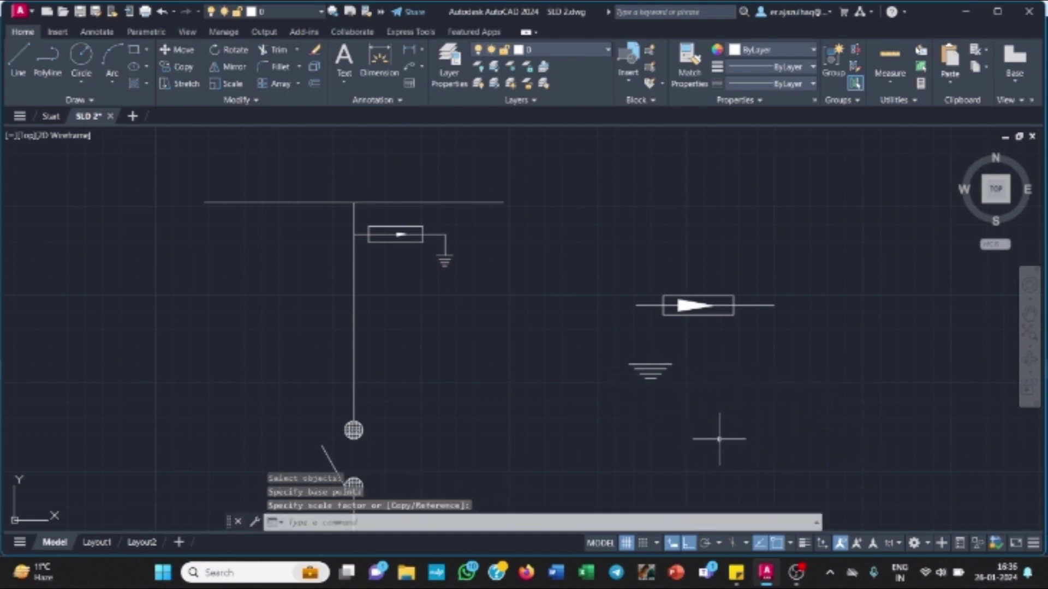
- Draw a short vertical line down from the lead's right end
type("l")
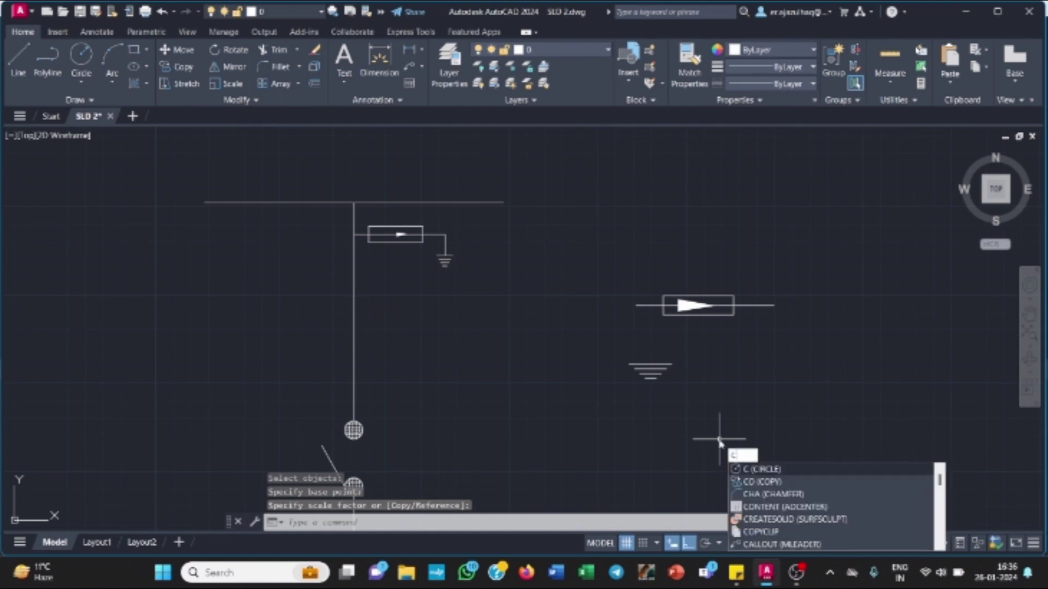
key("Return")
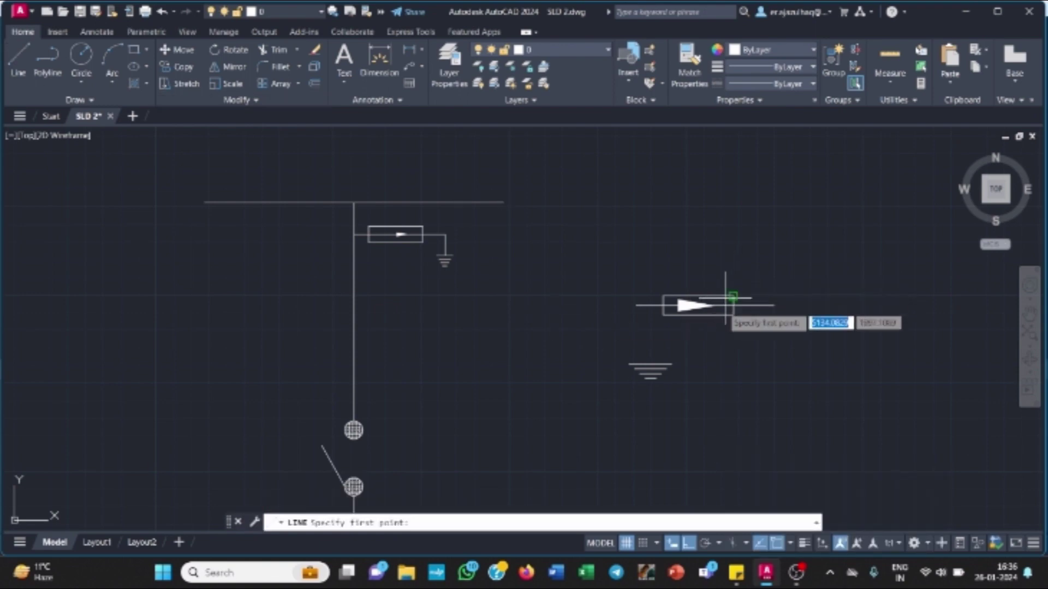
left_click(773, 305)
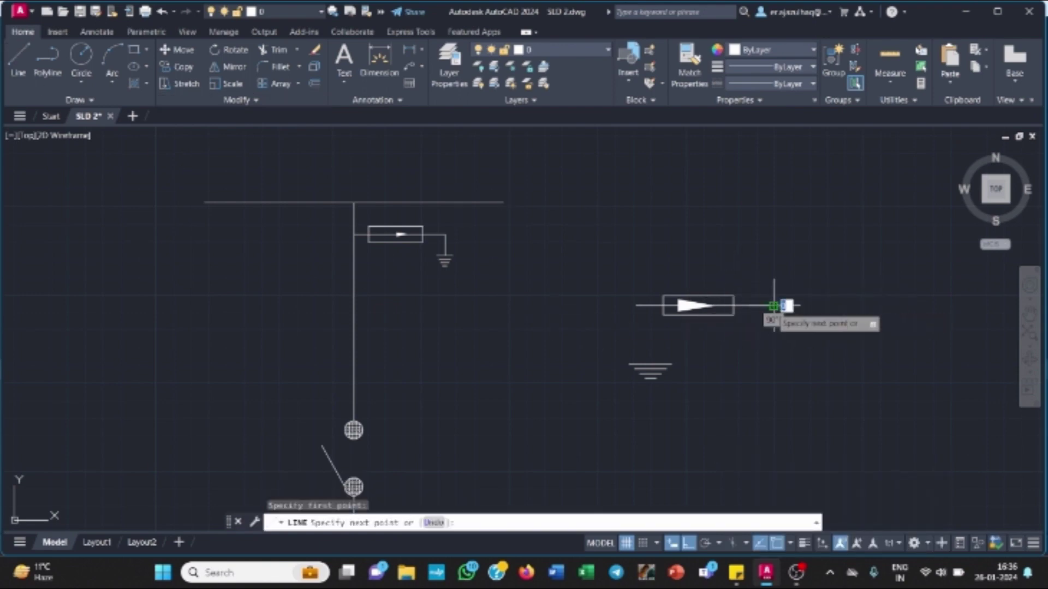
left_click(773, 342)
key("Escape")
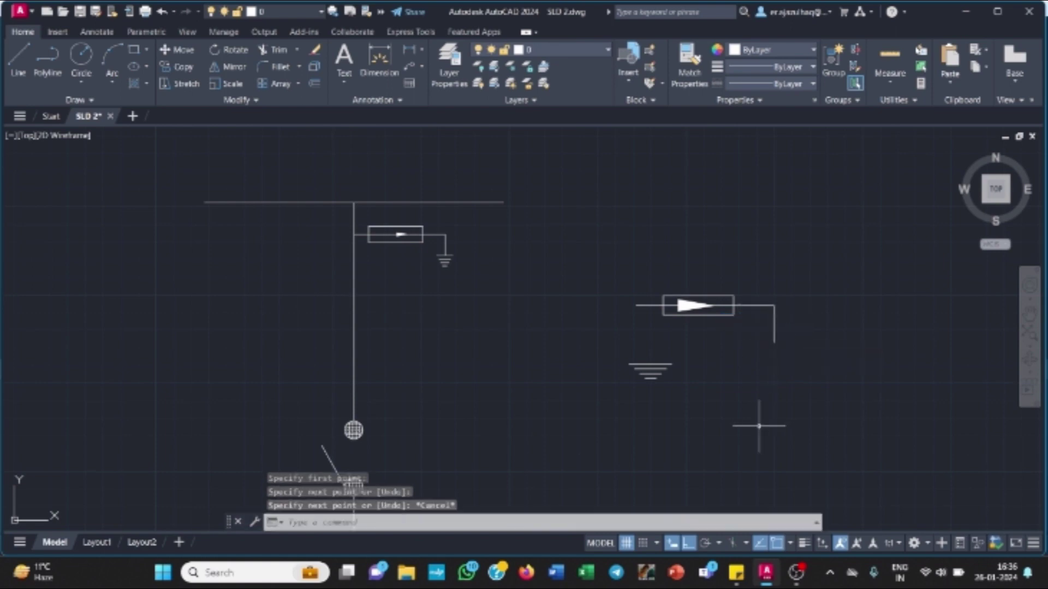
- Copy the earth symbol to the bottom of the new vertical line
type("copy")
key("Return")
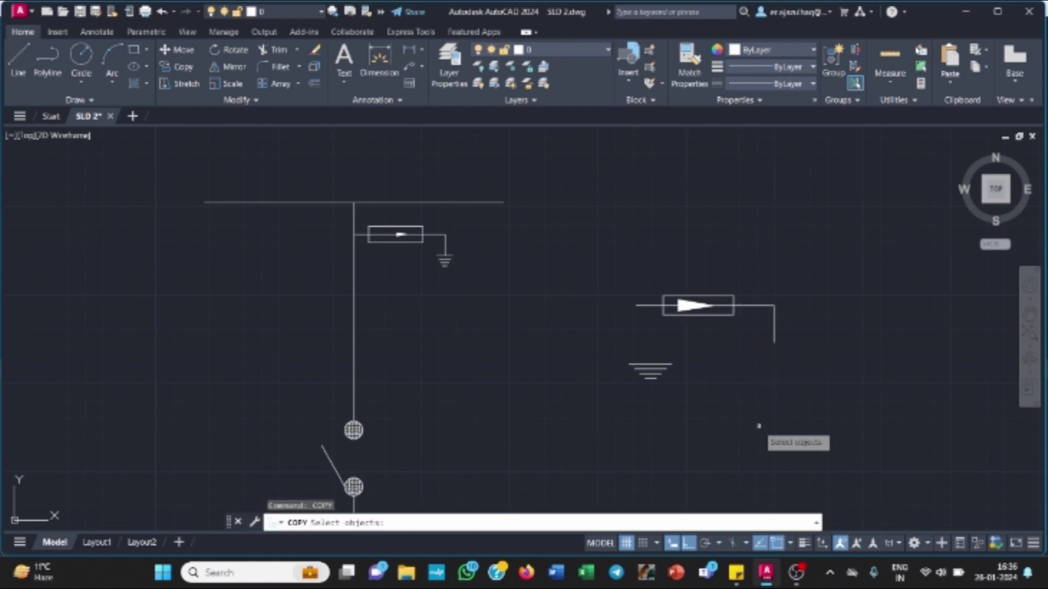
left_click(610, 348)
left_click(681, 404)
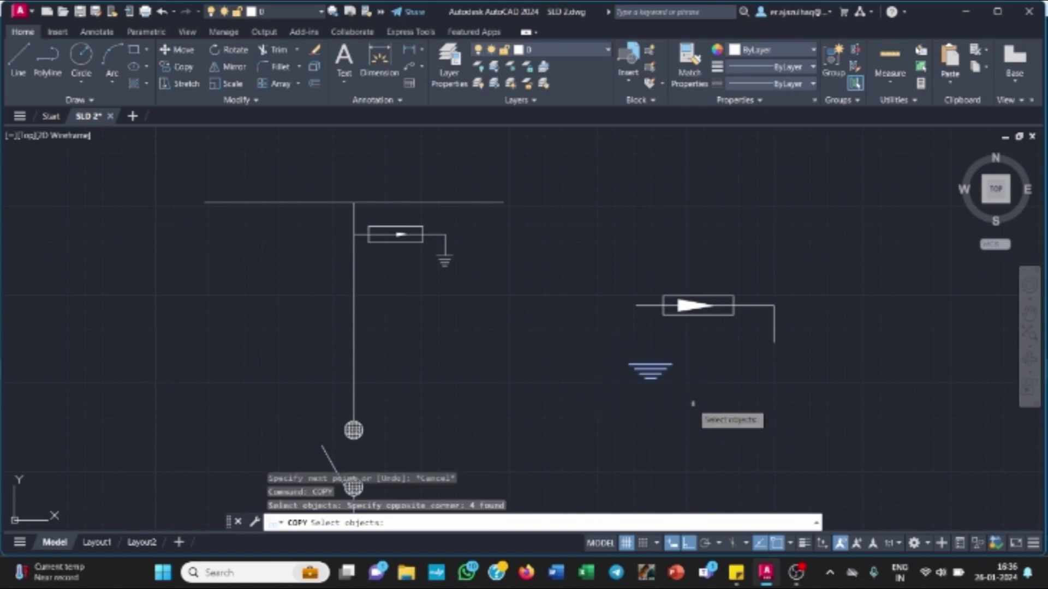
key("Return")
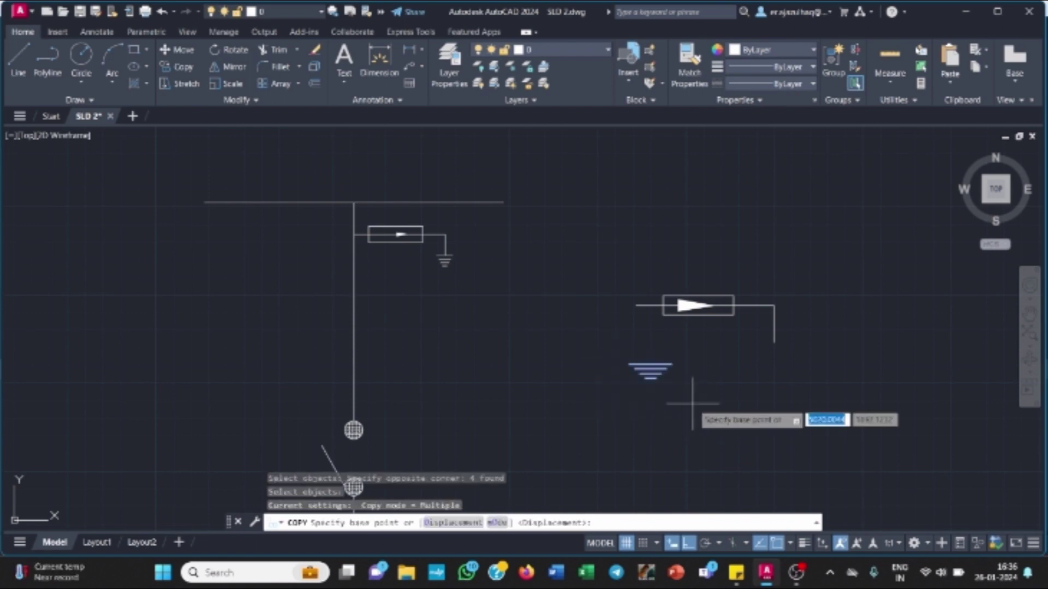
left_click(650, 367)
left_click(774, 342)
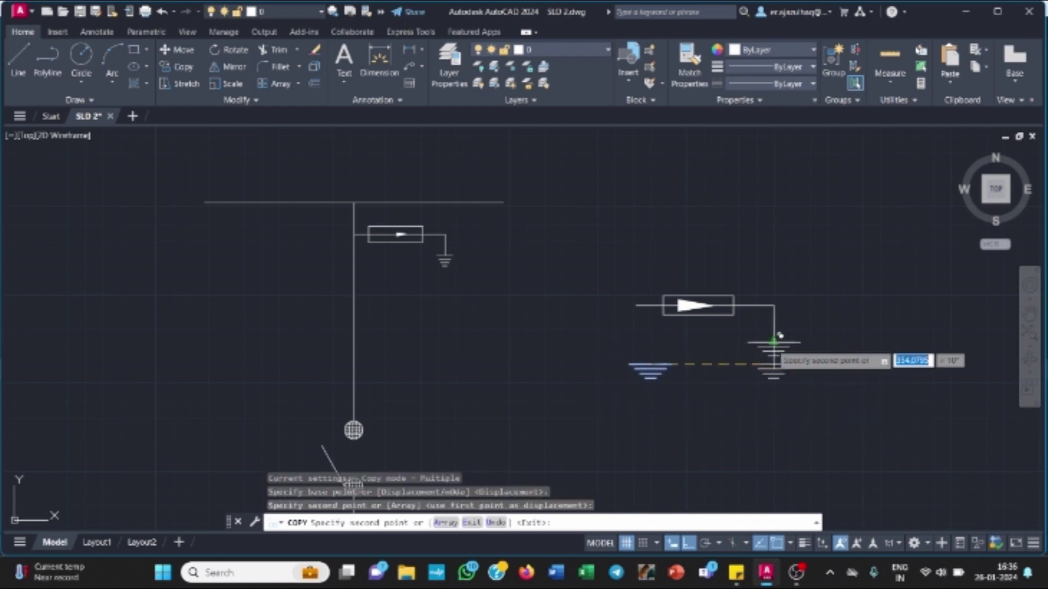
key("Escape")
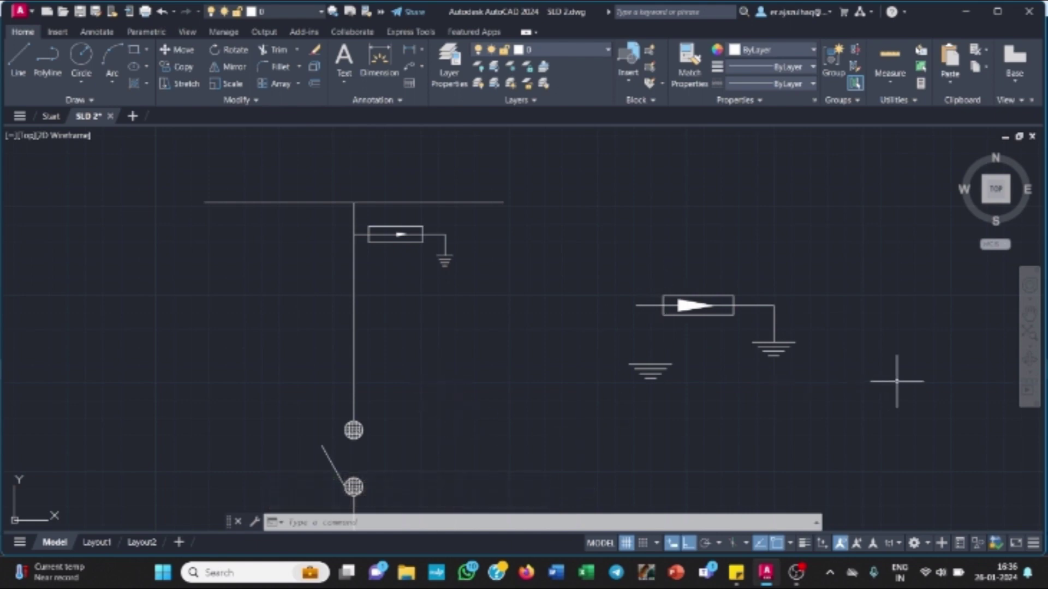
left_click(1029, 315)
- Draw a small circle to the right of the main vertical line
left_click_drag(486, 437, 558, 295)
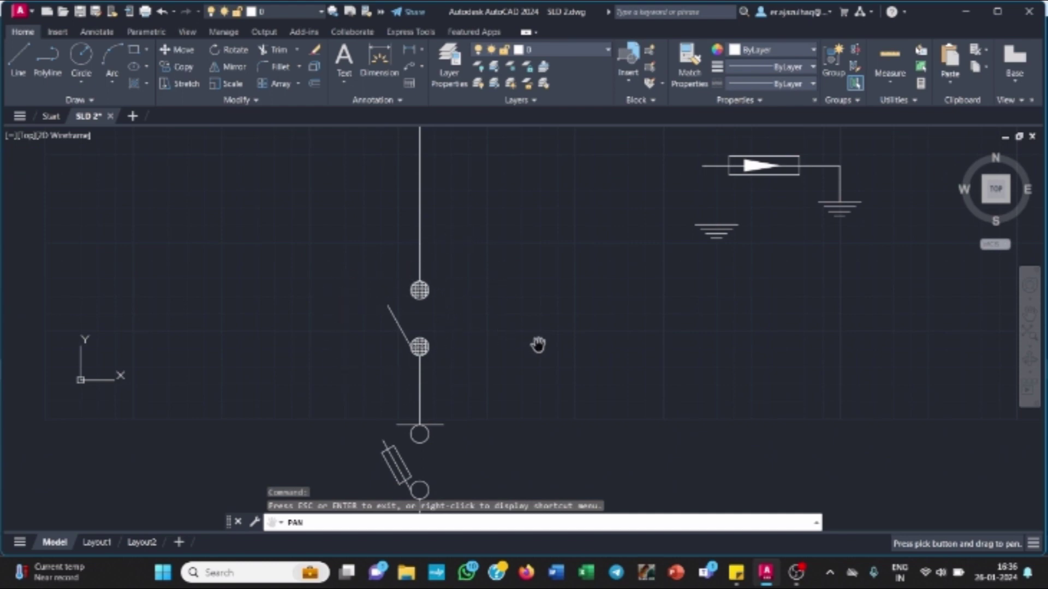
key("Escape")
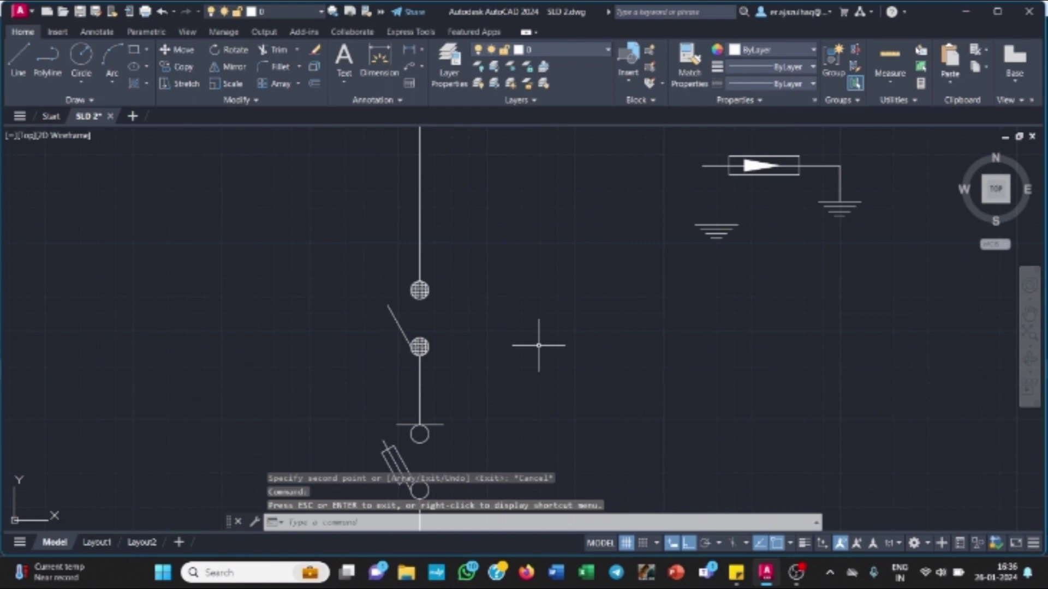
left_click(86, 64)
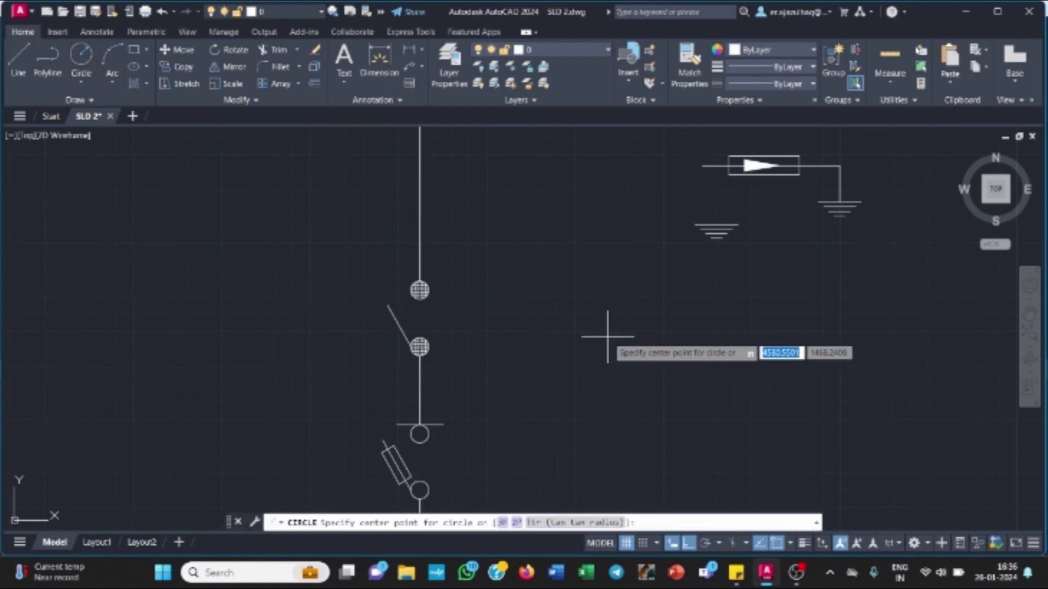
left_click(608, 282)
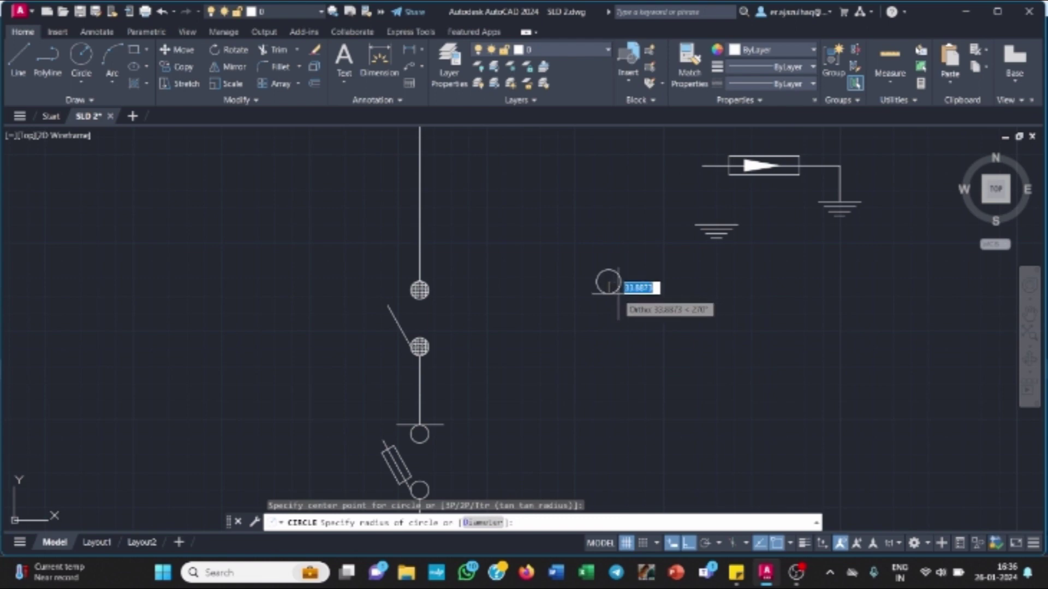
left_click(614, 290)
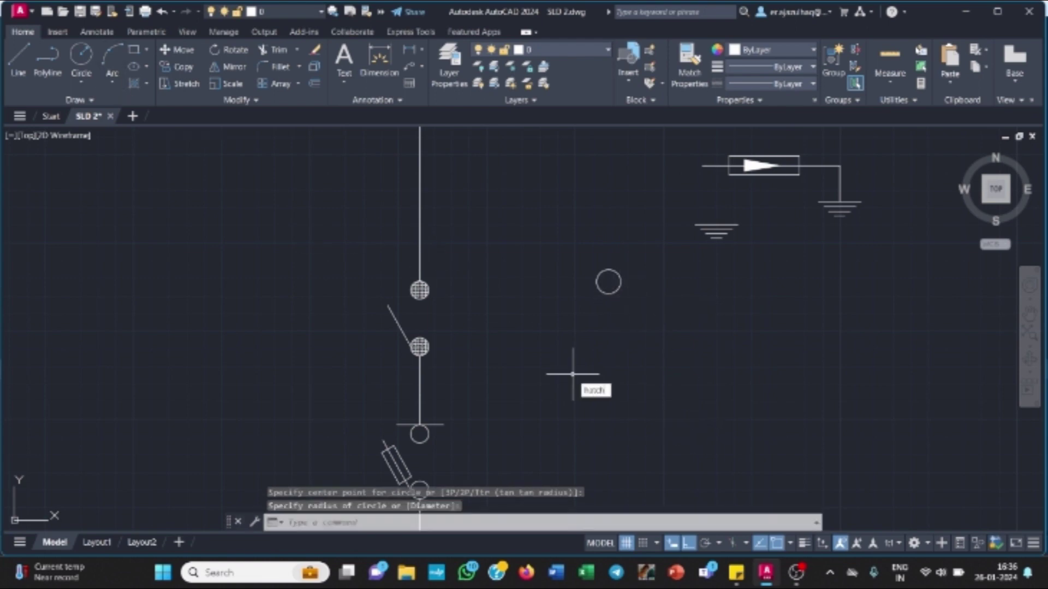
- Fill the new circle with a crosshatch pattern
type("hatch")
key("Return")
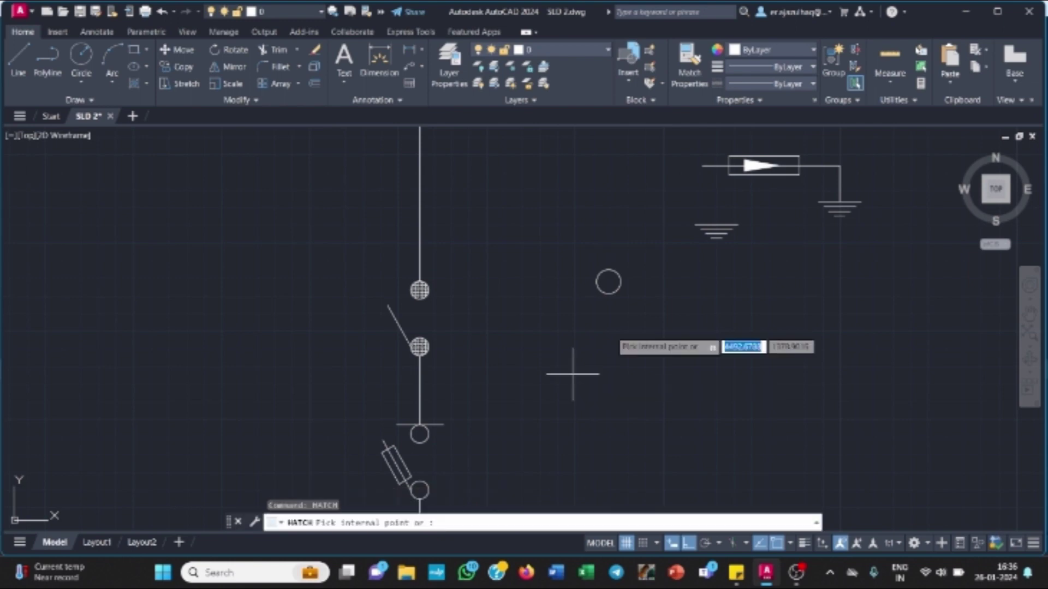
left_click(609, 281)
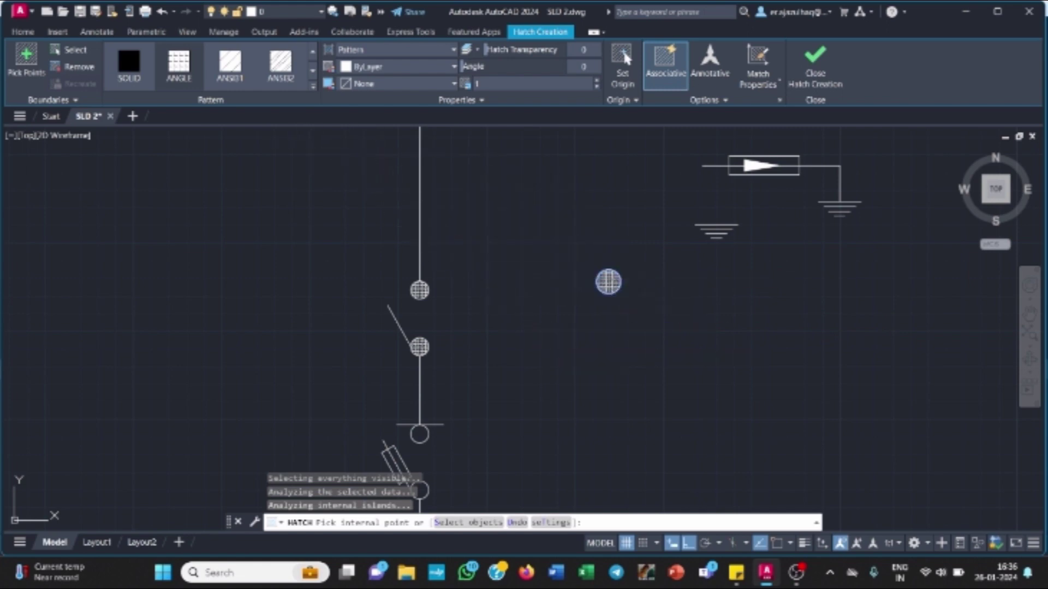
key("Escape")
- Copy the hatched circle to sit directly below the first one
type("copy")
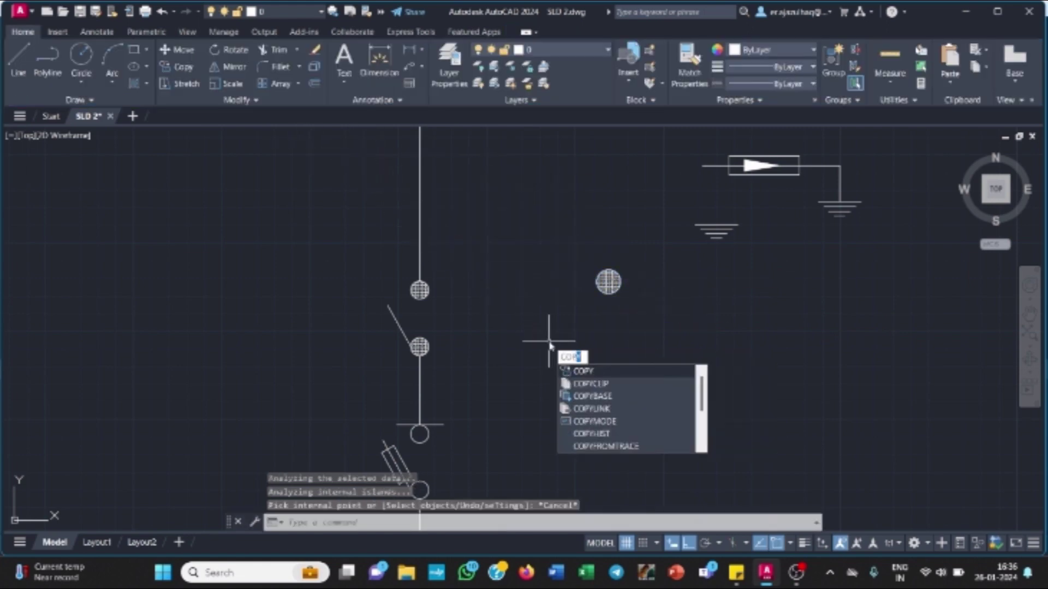
key("Return")
left_click(578, 250)
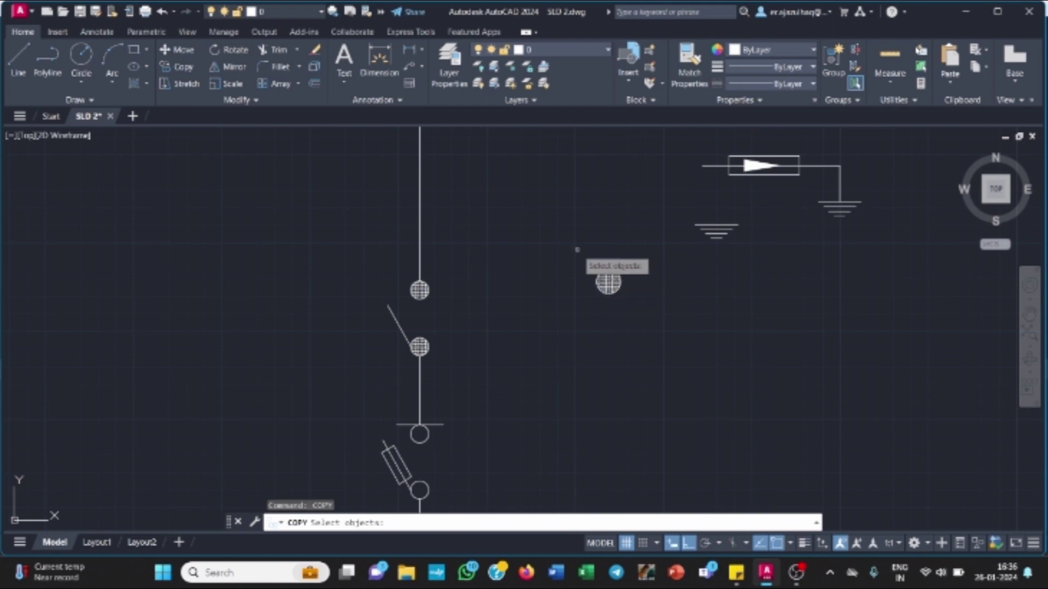
left_click(677, 357)
key("Return")
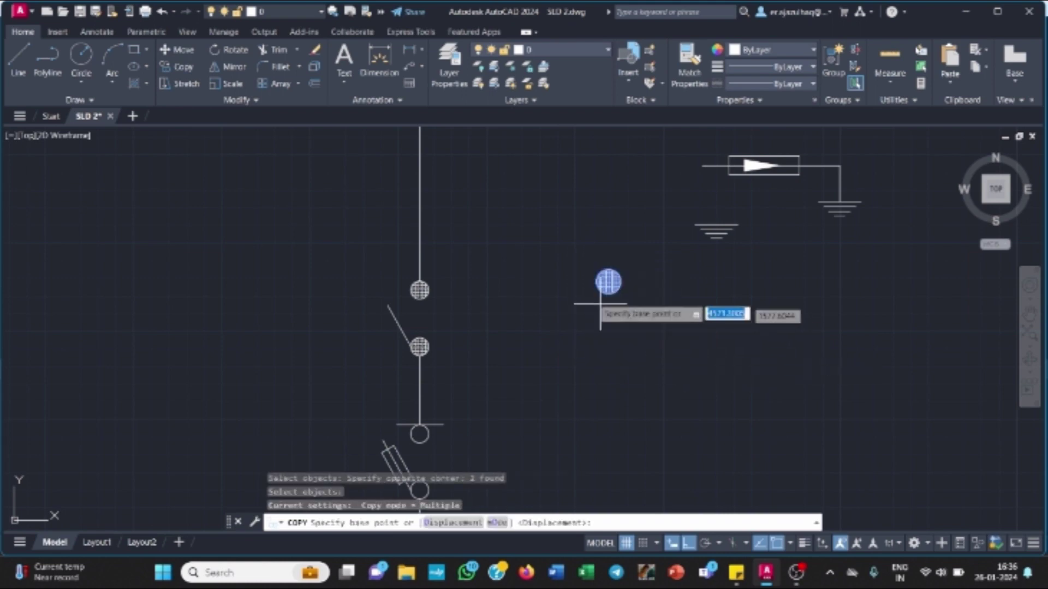
left_click(610, 282)
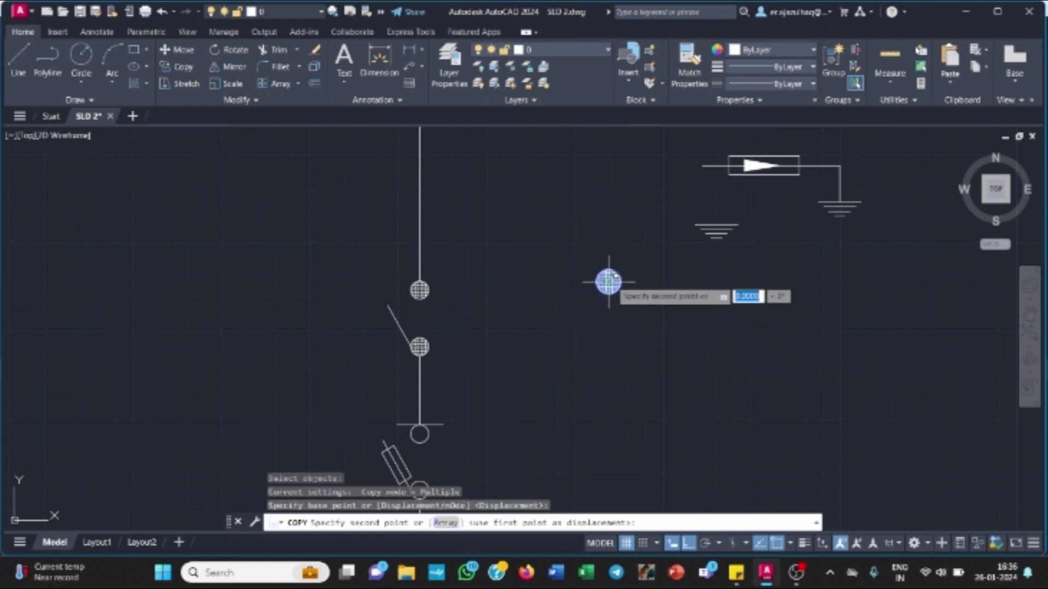
left_click(609, 360)
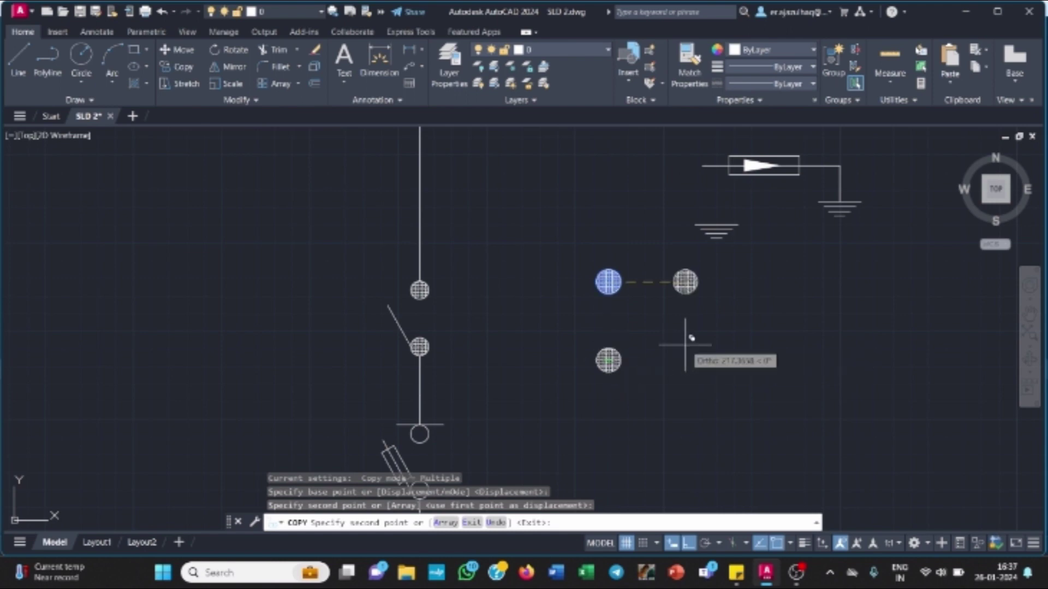
key("Escape")
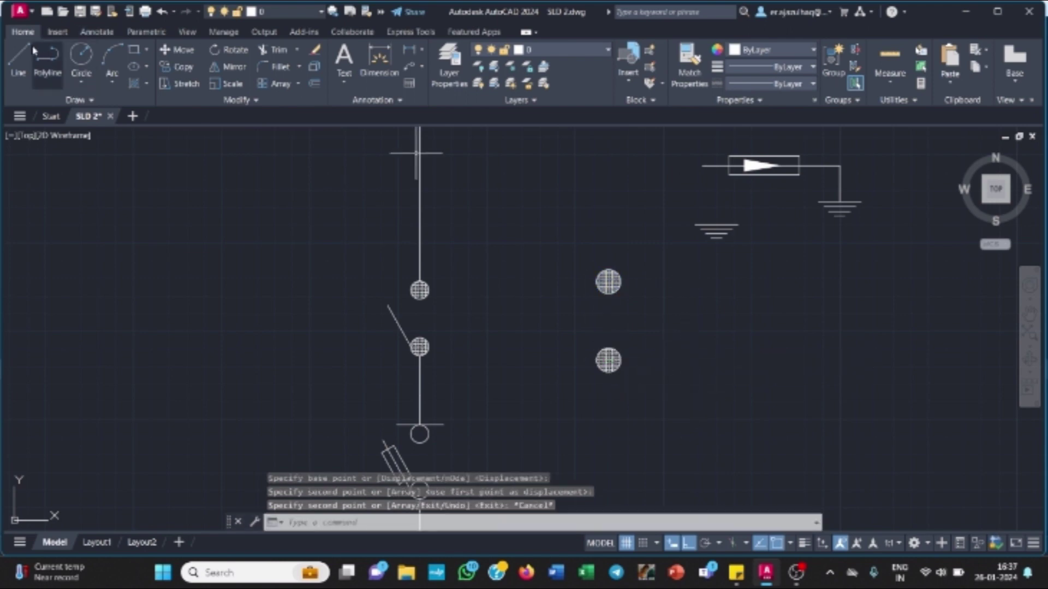
- Draw the angled breaker blade from the lower circle's edge up to the left
left_click(18, 57)
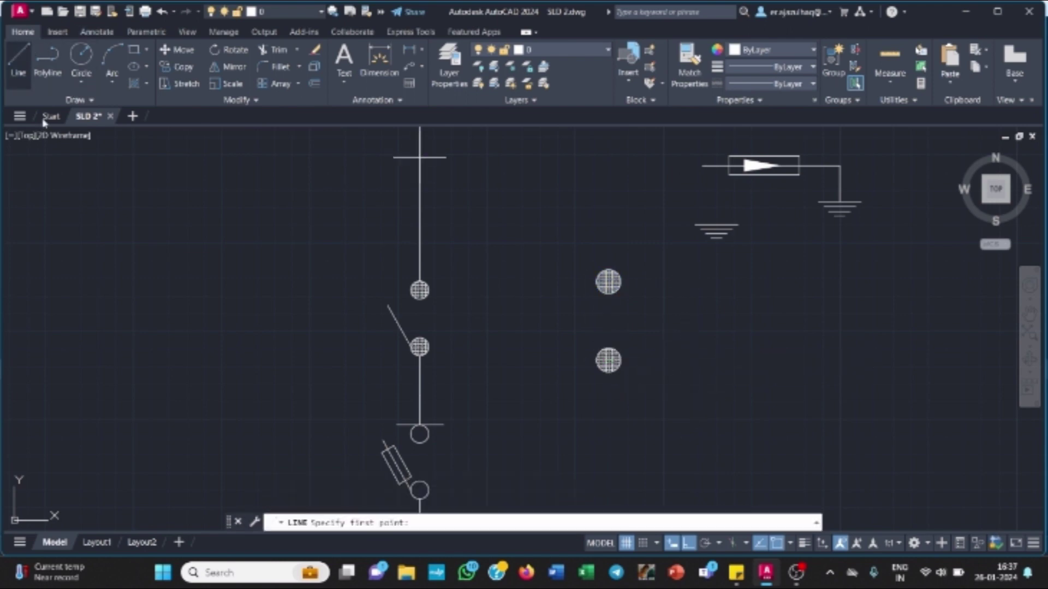
left_click(598, 360)
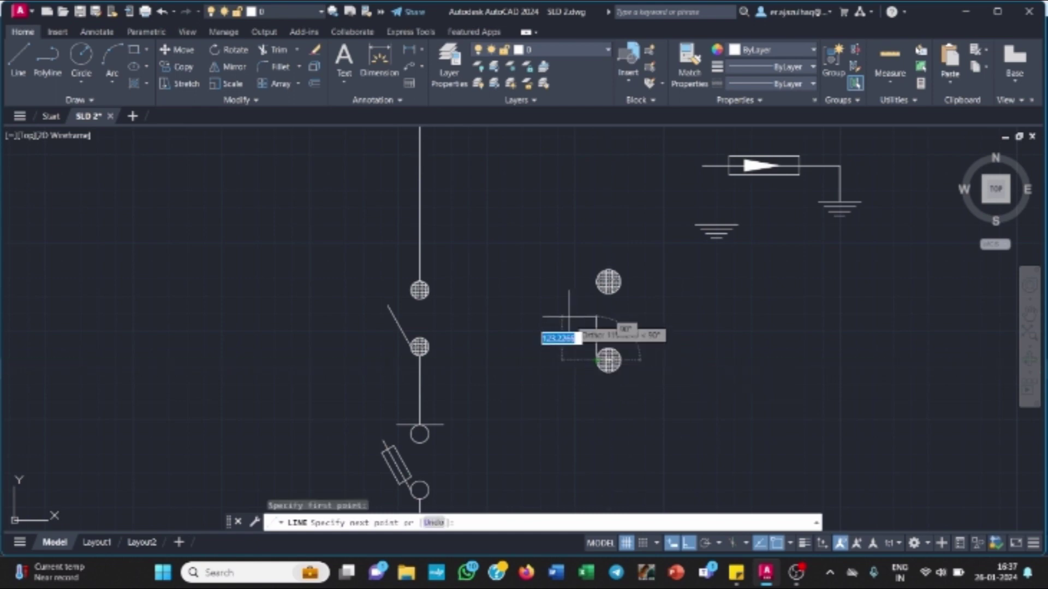
left_click(689, 544)
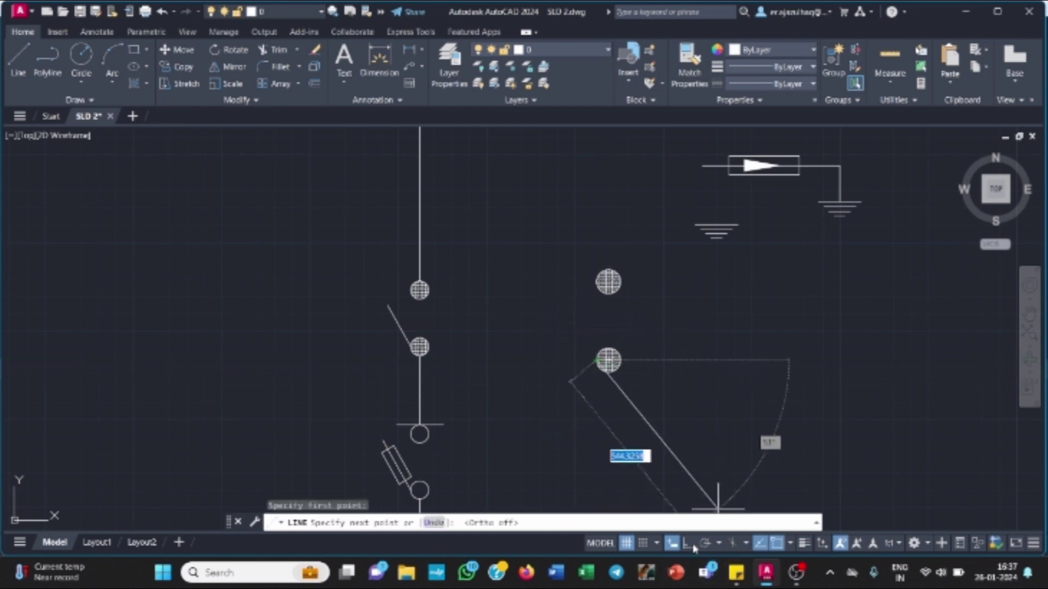
left_click(571, 302)
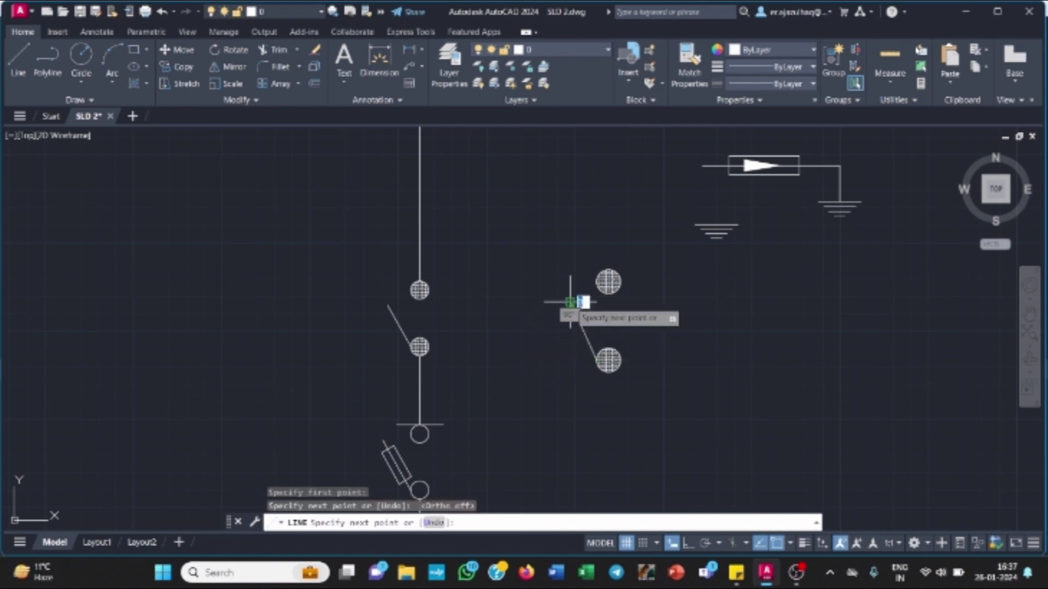
key("Escape")
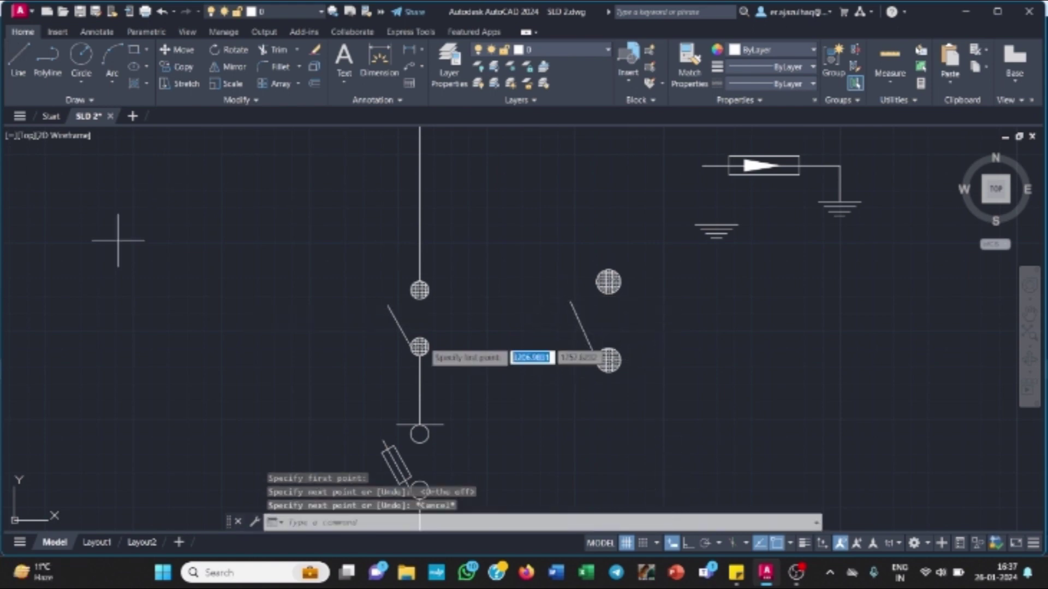
- With Ortho on, add short vertical leads above the upper circle and below the lower circle
key("space")
left_click(608, 271)
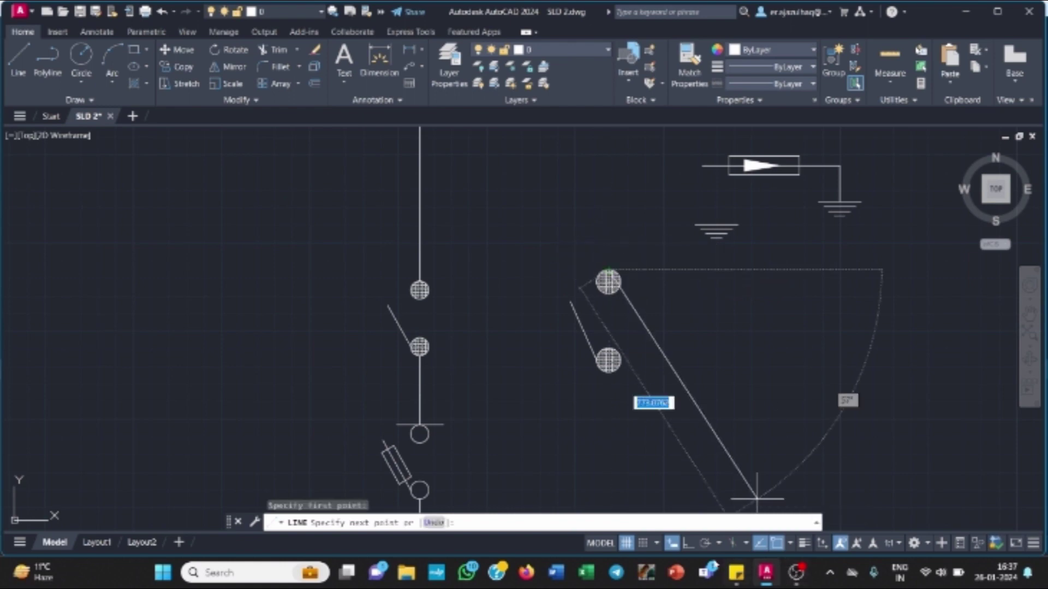
left_click(685, 544)
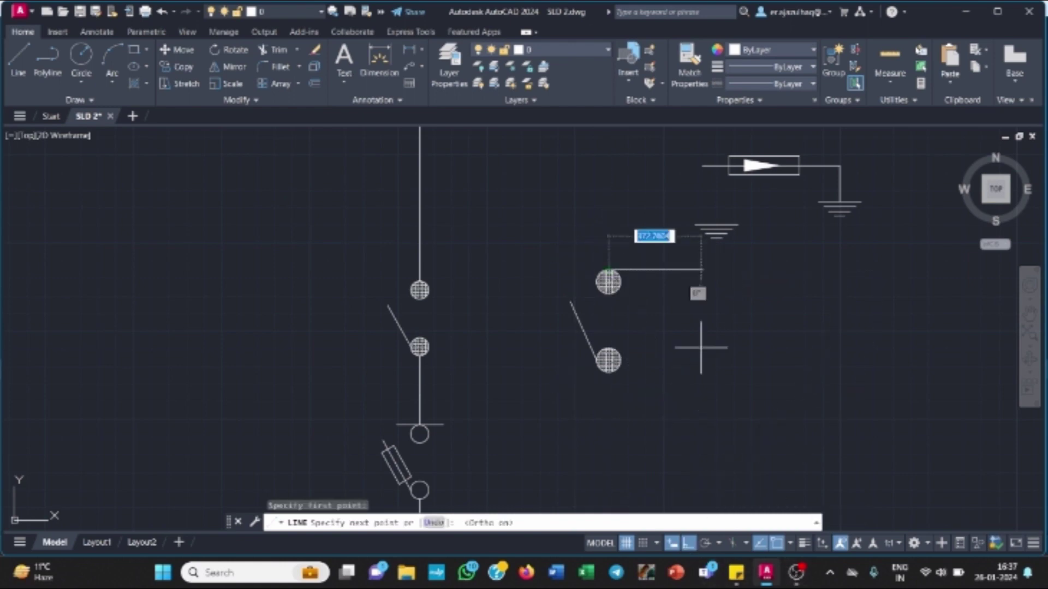
left_click(609, 239)
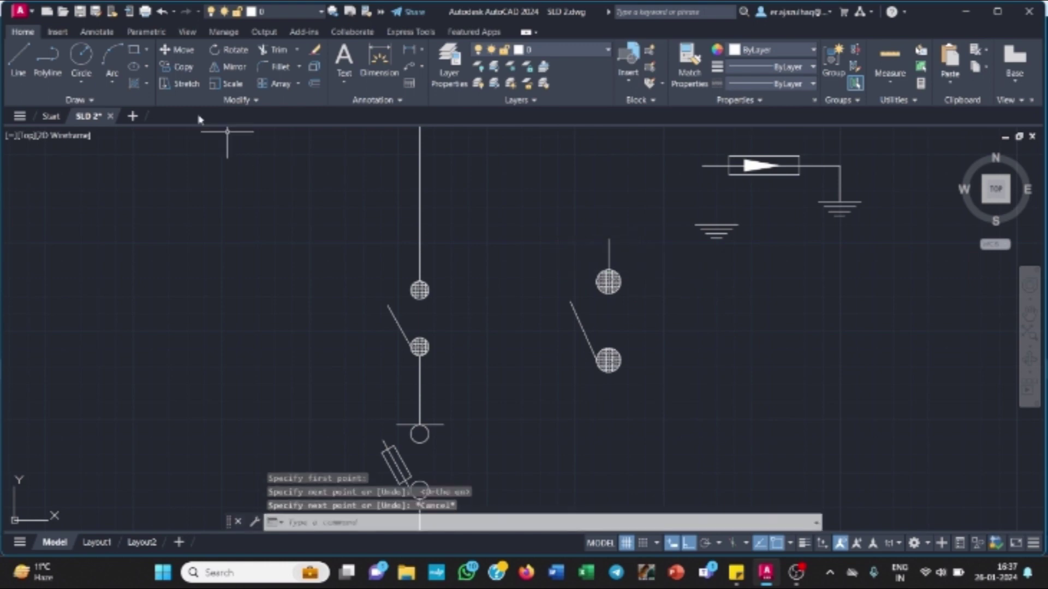
left_click(18, 60)
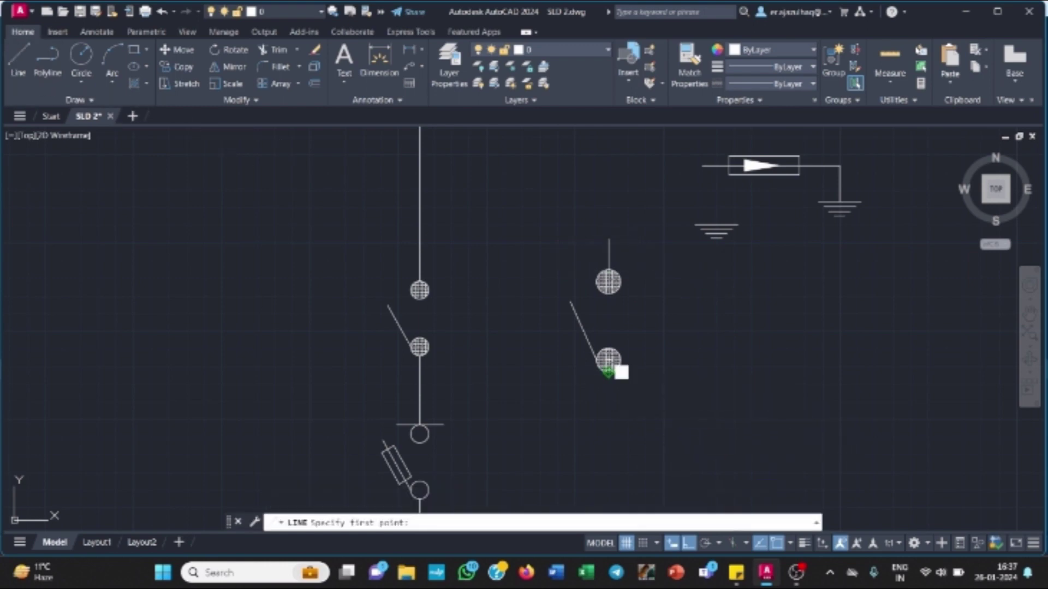
left_click(609, 373)
left_click(605, 408)
key("Escape")
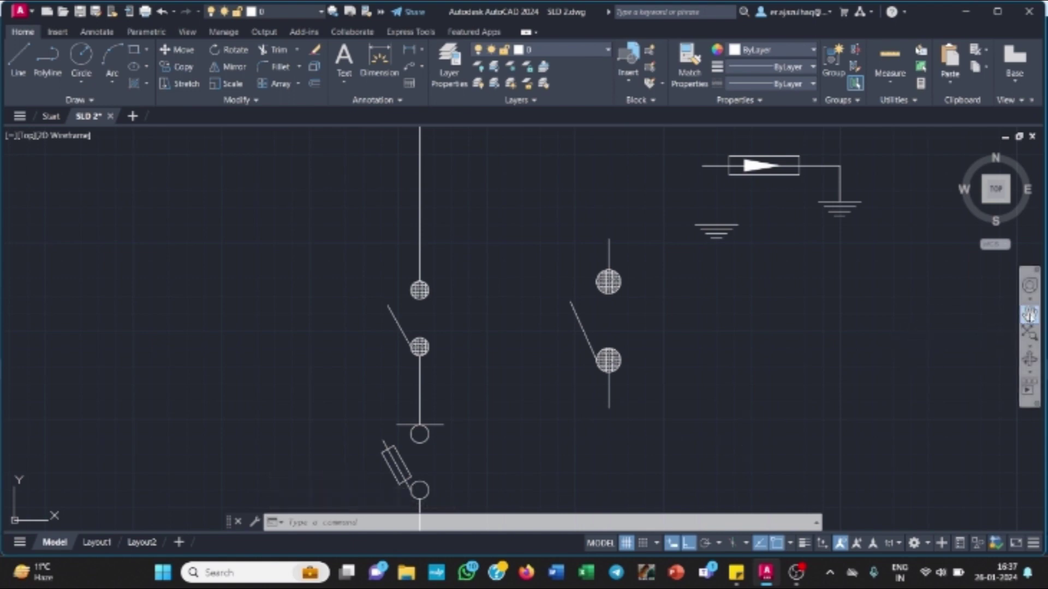
- Draw a larger circle to the right of the transformer
left_click(1030, 315)
mouse_move(765, 437)
left_mouse_down()
mouse_move(730, 339)
mouse_move(726, 278)
left_mouse_up()
left_click_drag(690, 479, 687, 337)
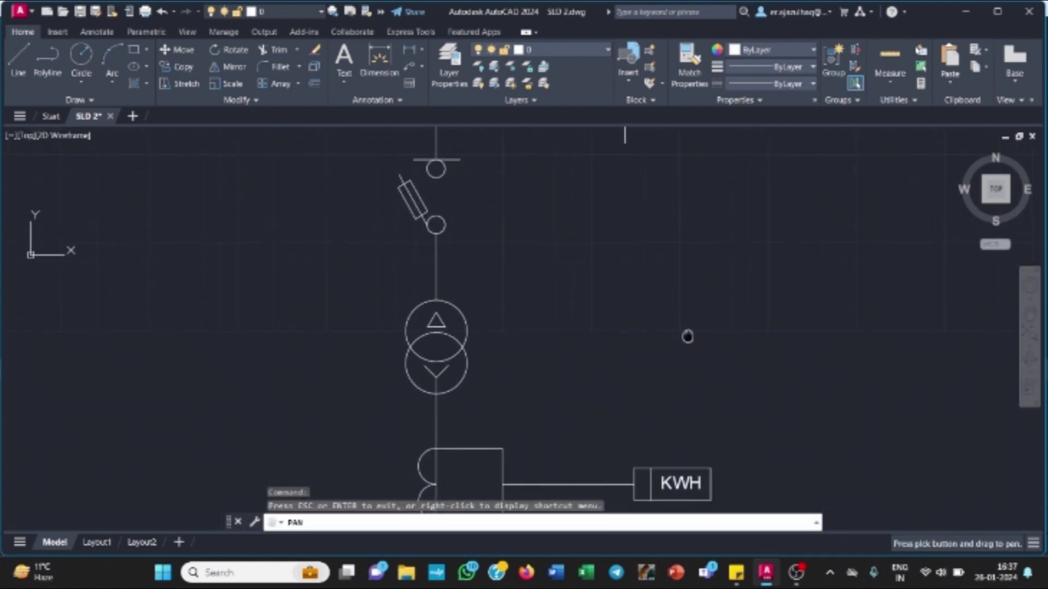
left_click_drag(648, 437, 711, 318)
left_click_drag(688, 442, 621, 469)
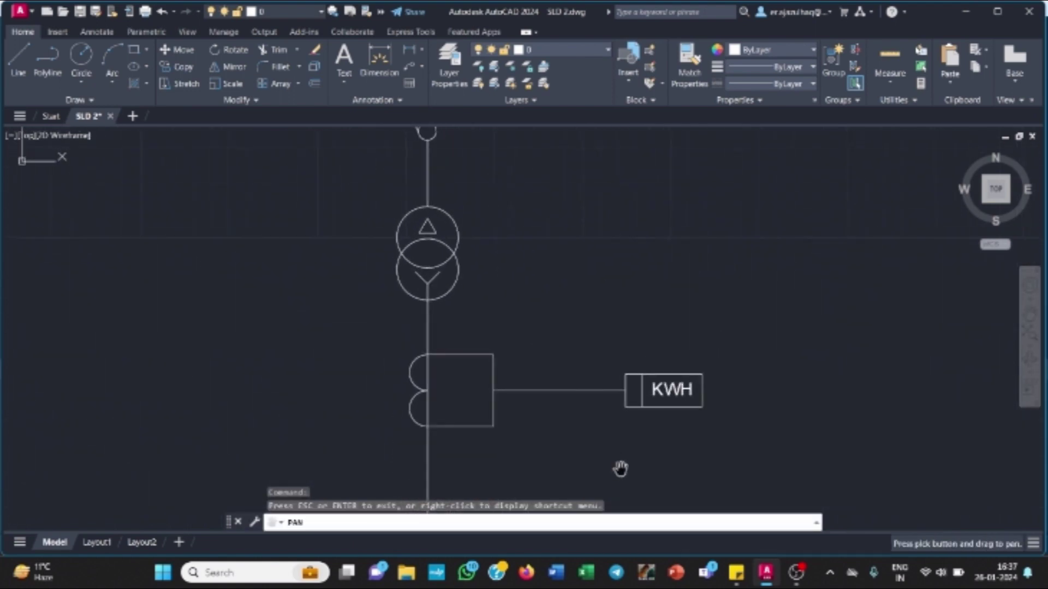
scroll(835, 396, "down", 4)
mouse_move(821, 454)
left_mouse_down()
mouse_move(564, 477)
mouse_move(464, 465)
left_mouse_up()
key("Escape")
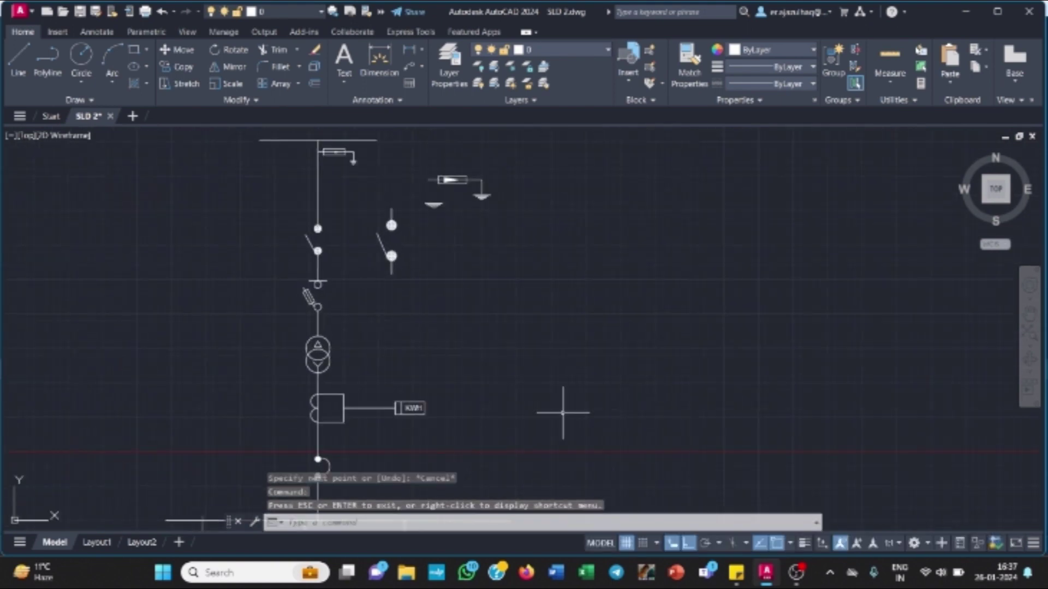
left_click(81, 54)
left_click(519, 322)
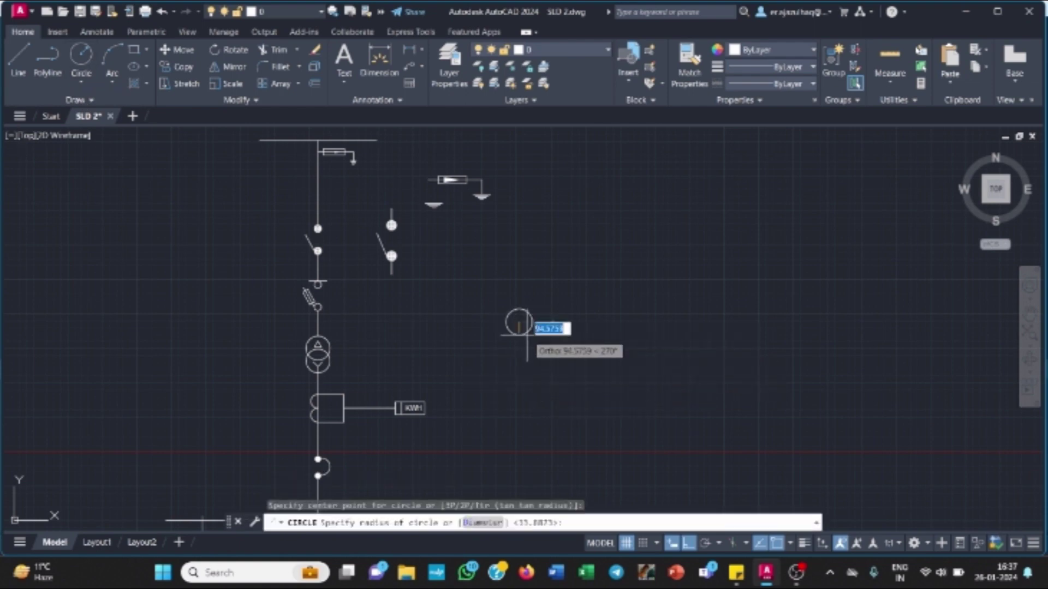
left_click(531, 340)
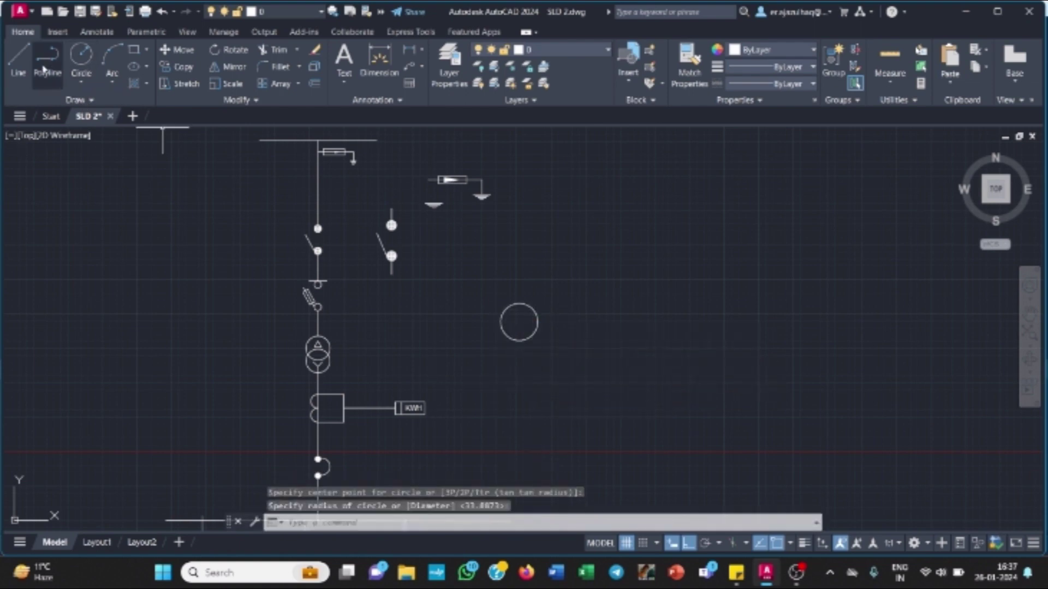
left_click(82, 59)
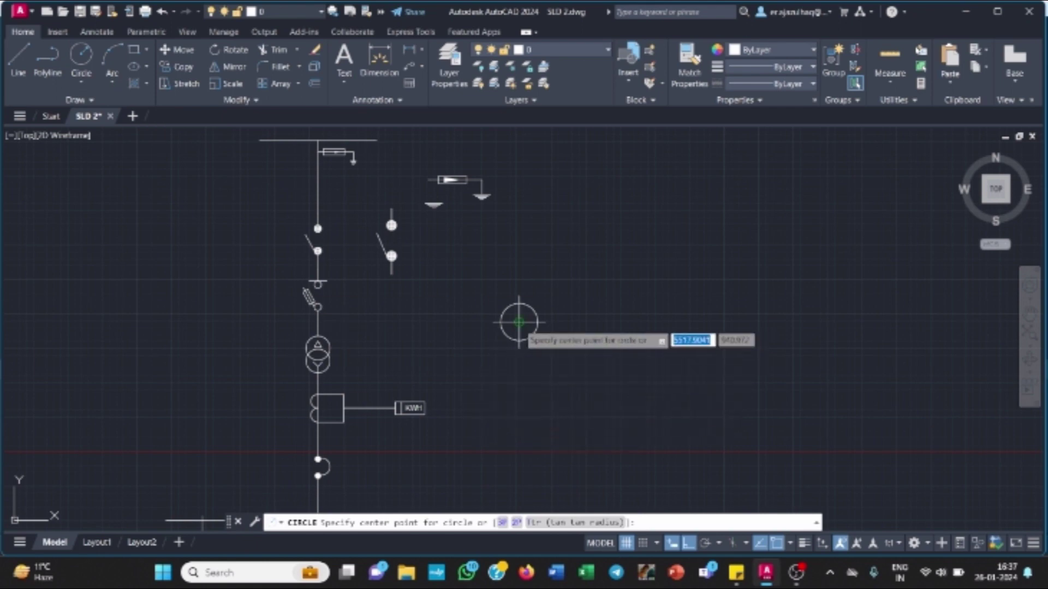
key("Escape")
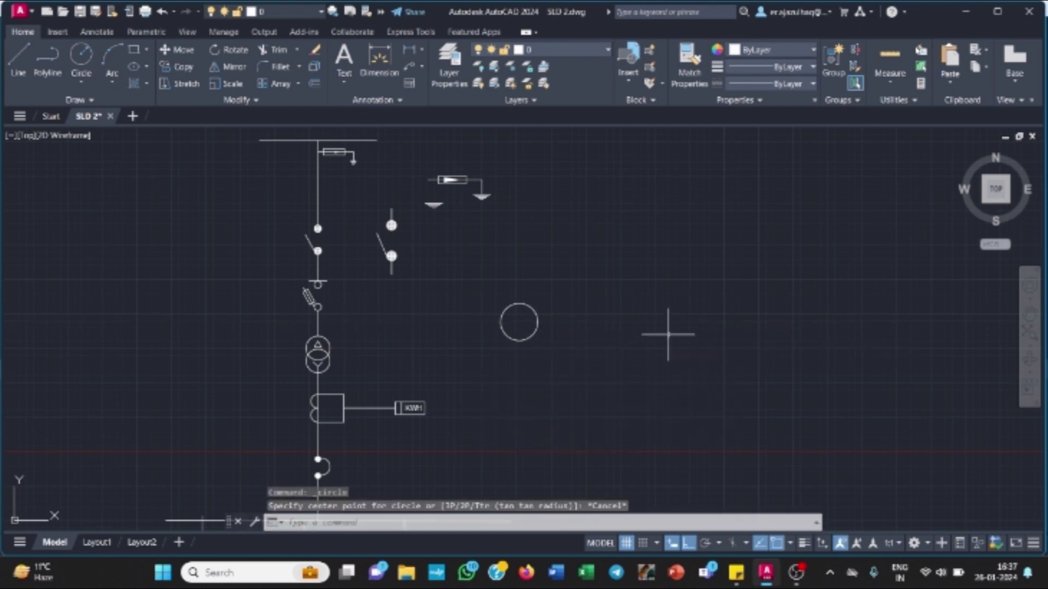
- Copy the circle from its top quadrant to sit directly below it
type("copy")
key("Return")
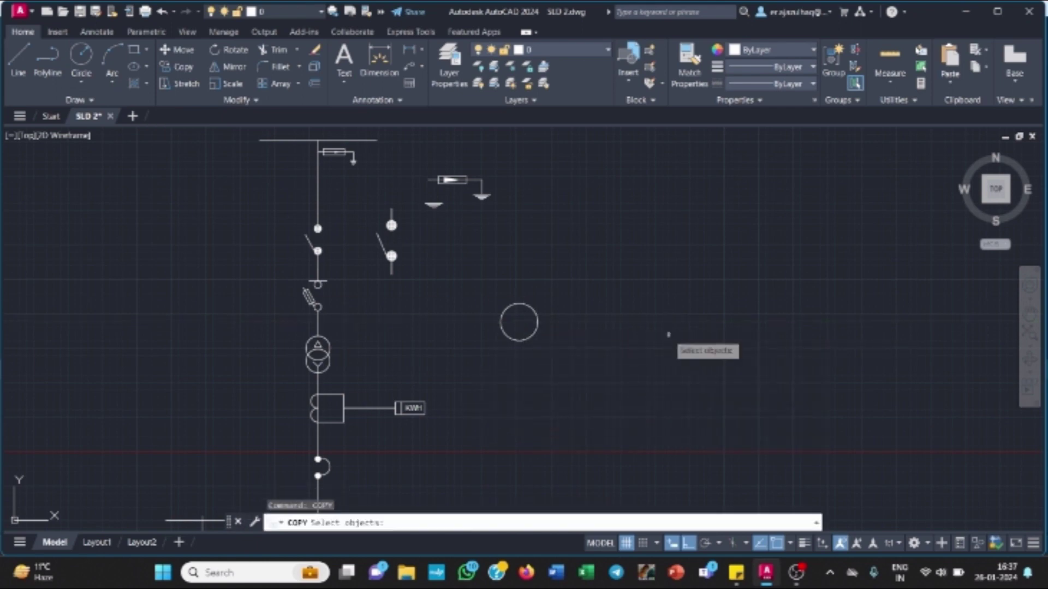
left_click(462, 279)
left_click(558, 385)
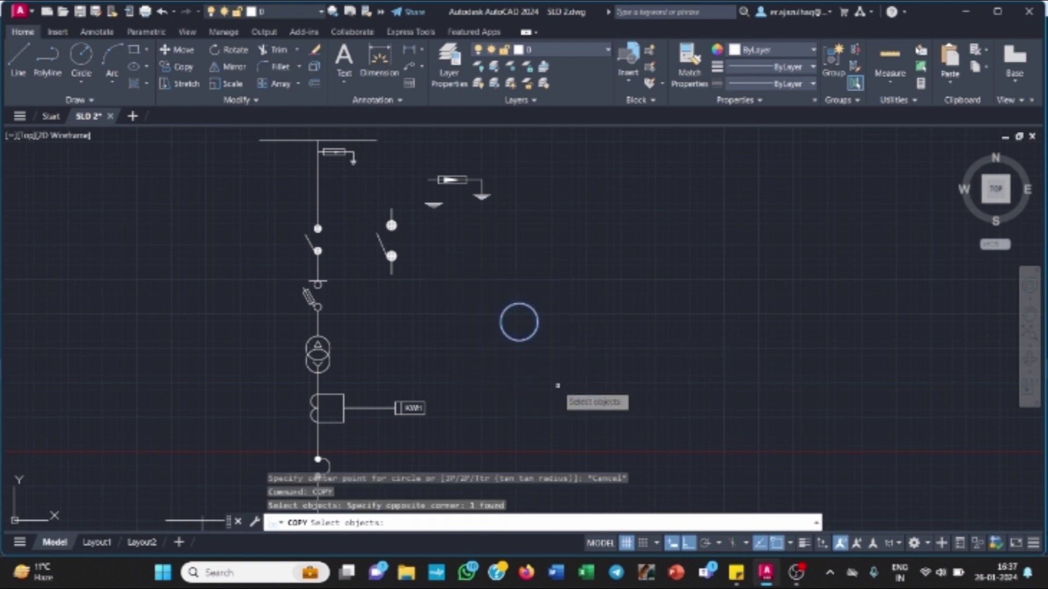
key("Return")
left_click(519, 304)
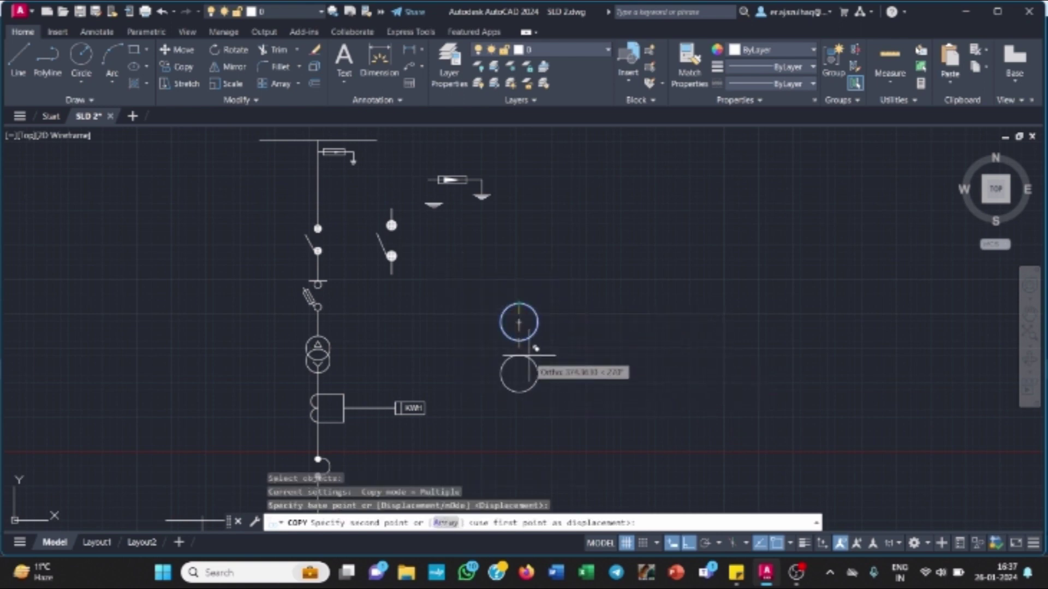
left_click(518, 340)
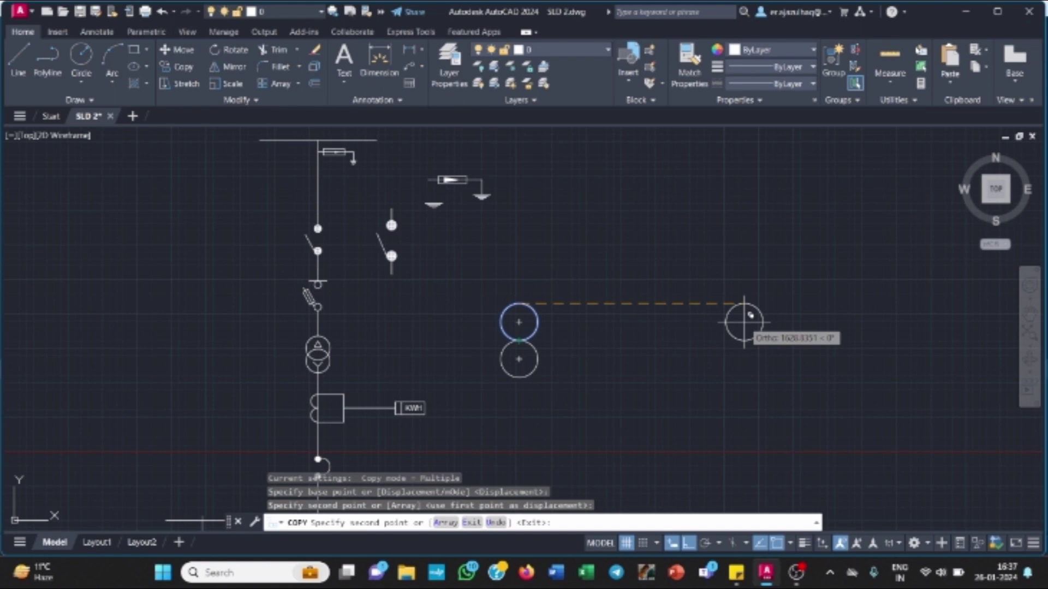
key("Escape")
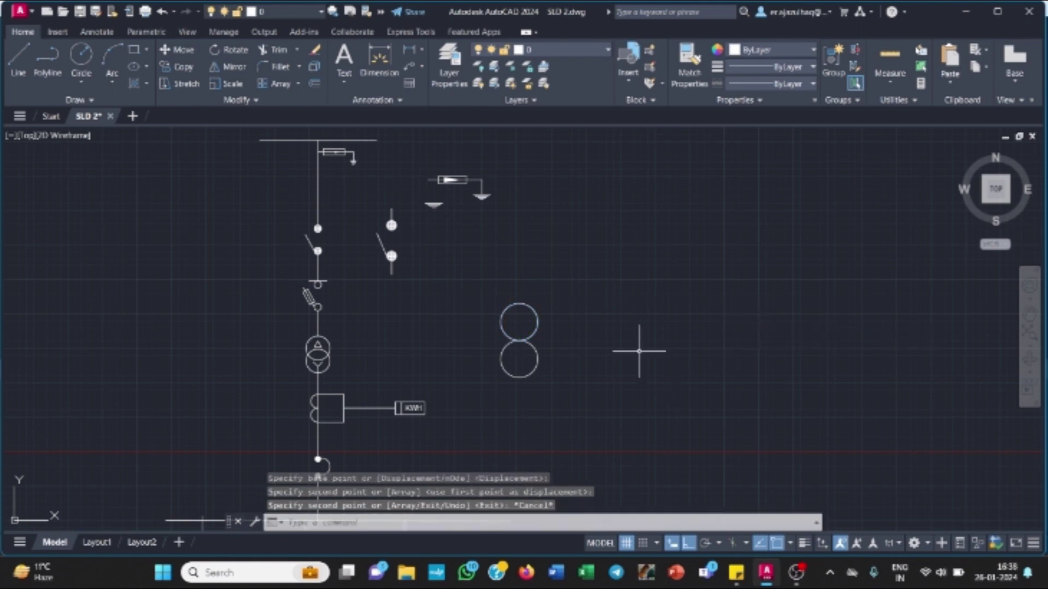
- Draw horizontal lines extending right from the upper circle's top and the lower circle's bottom
left_click(18, 57)
left_click(518, 304)
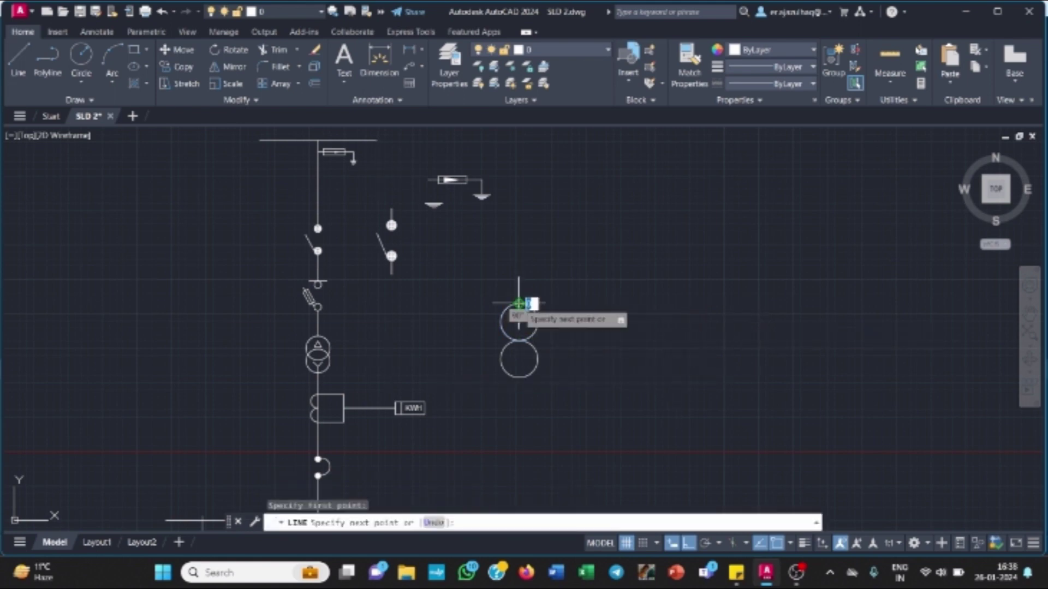
left_click(620, 304)
key("Escape")
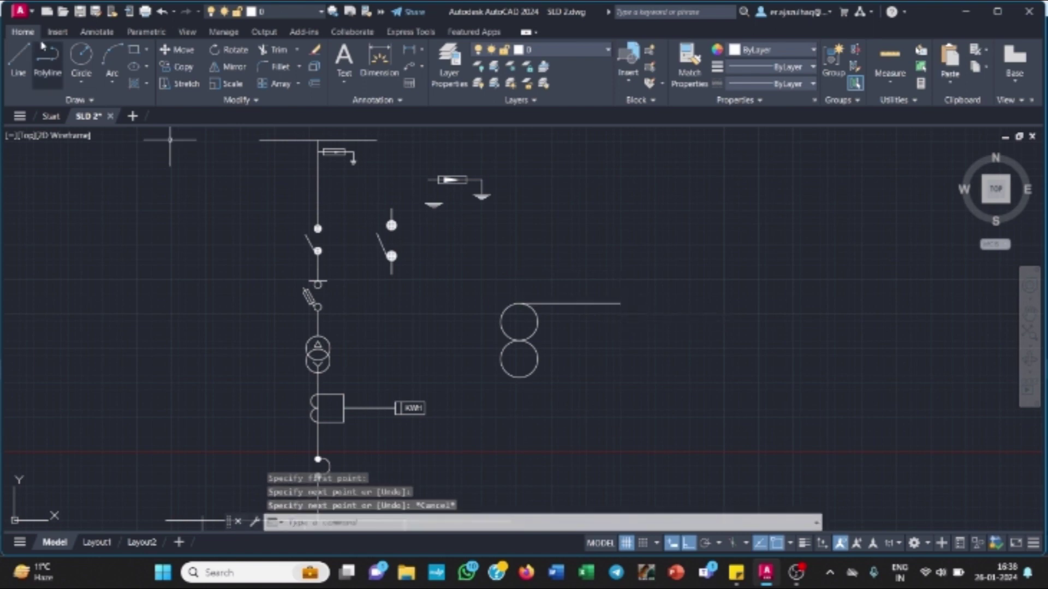
left_click(18, 57)
left_click(518, 377)
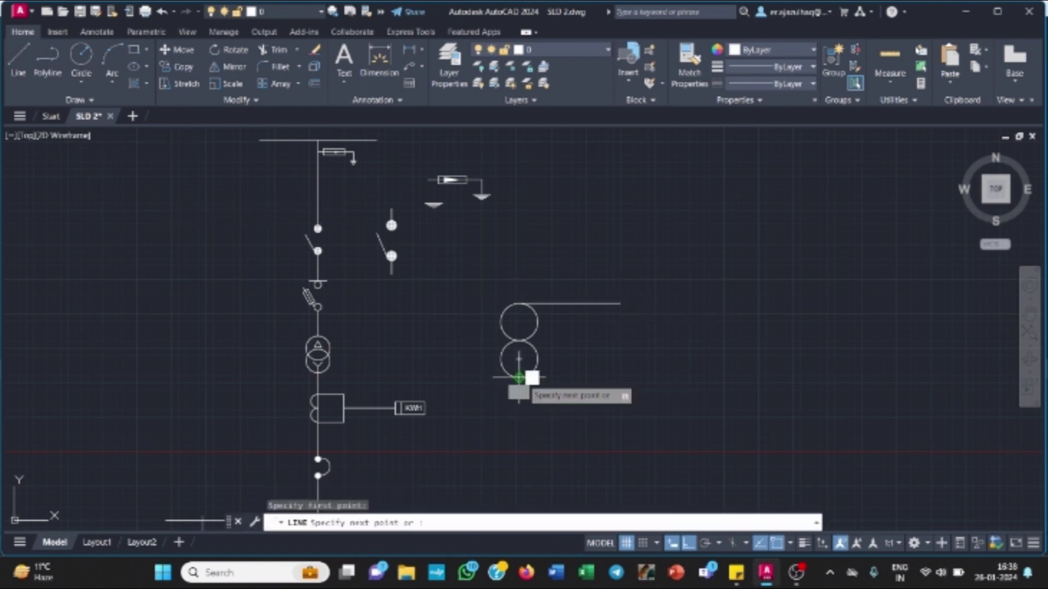
left_click(620, 376)
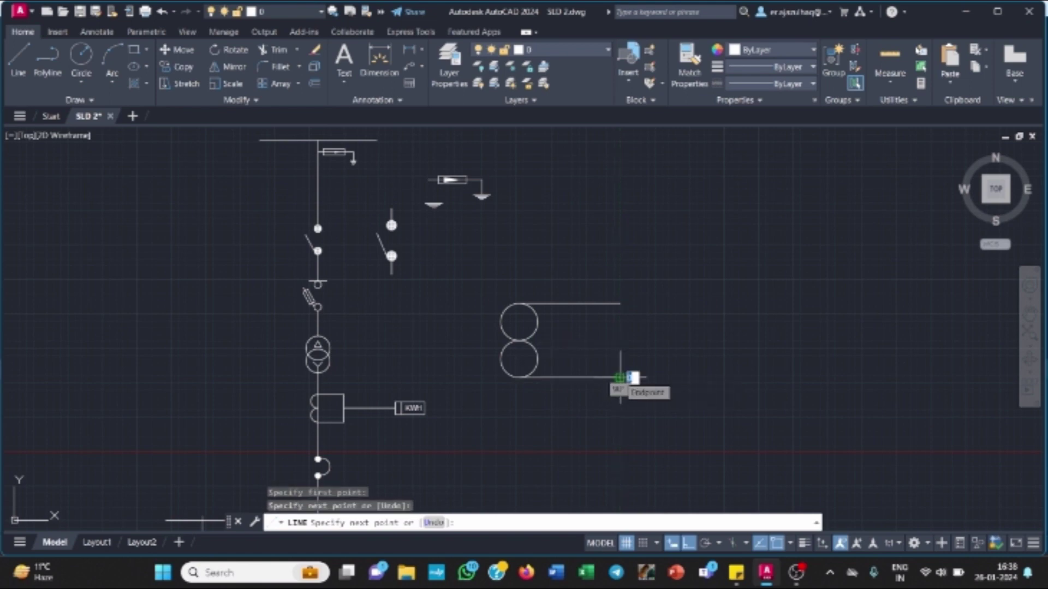
key("Escape")
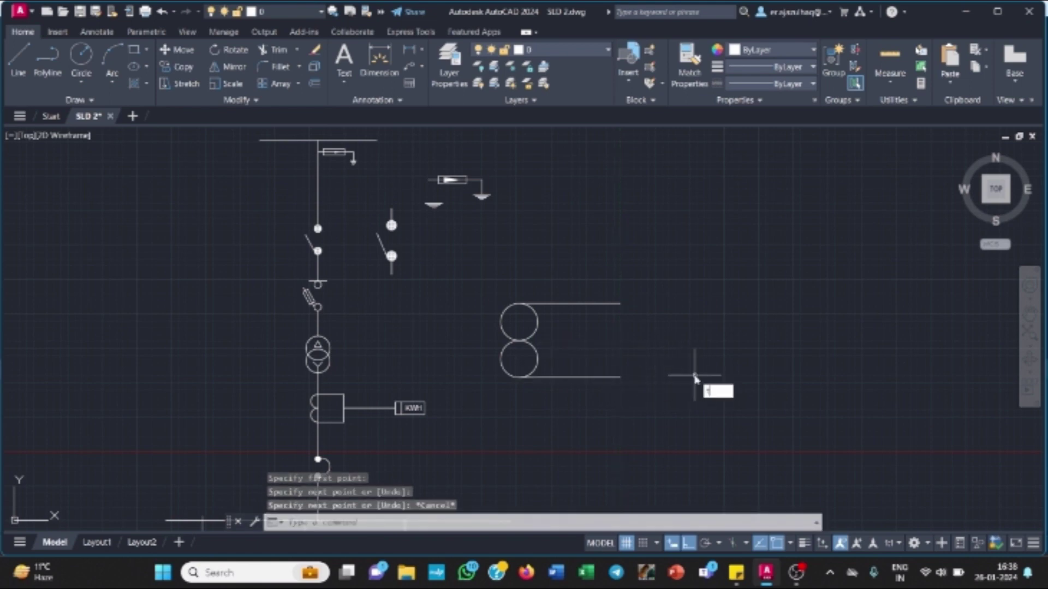
- Trim away the right halves of both circles
key("Return")
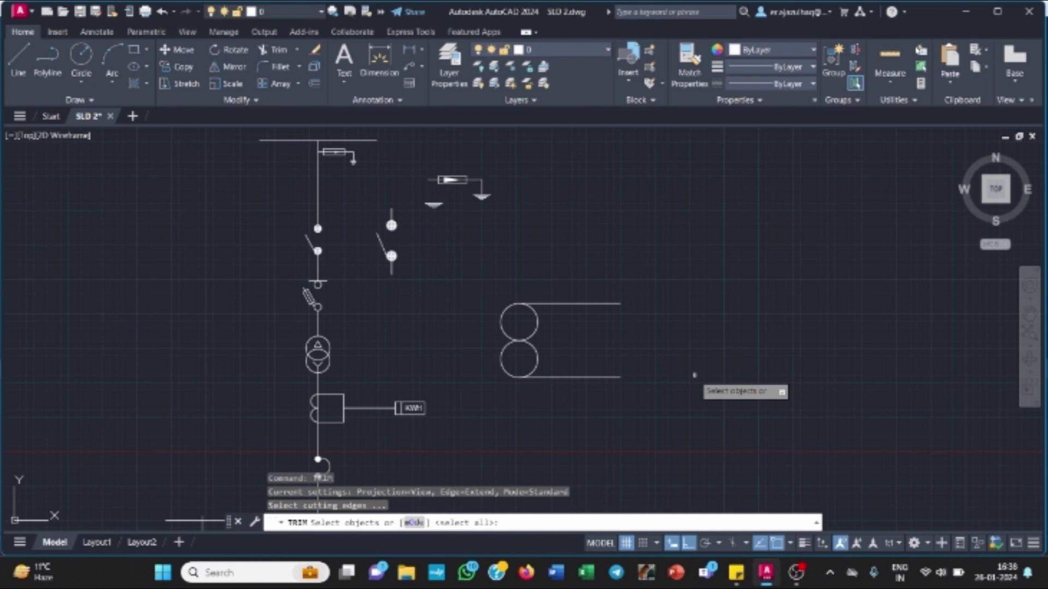
key("Return")
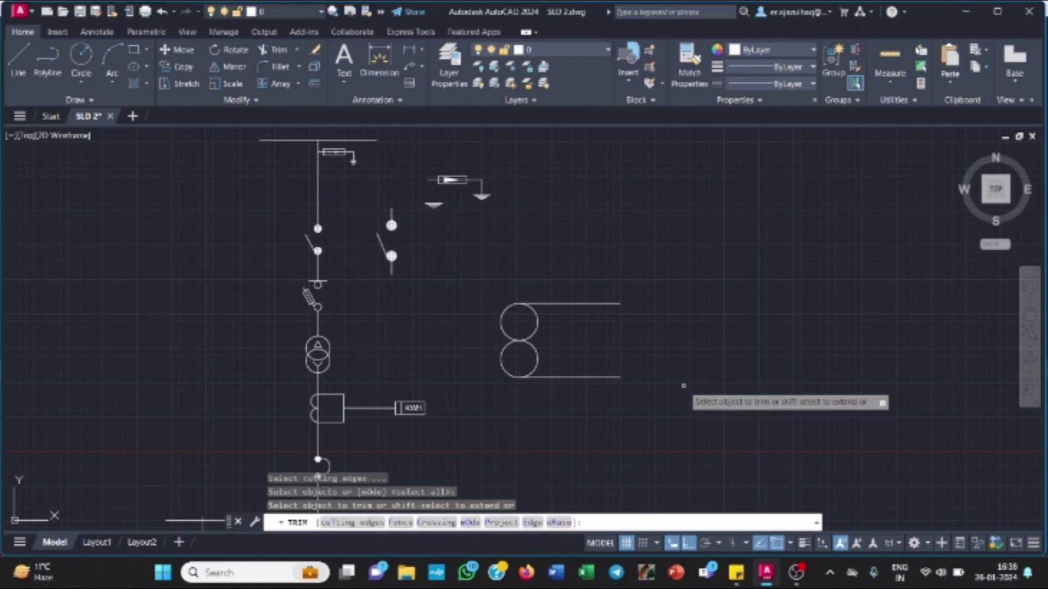
left_click(538, 355)
left_click(537, 326)
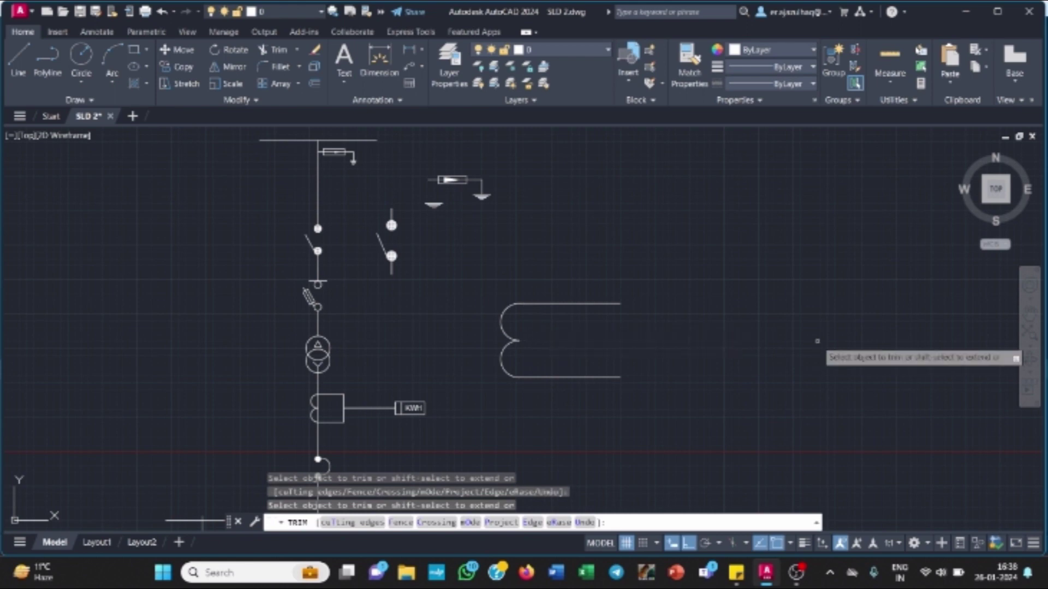
key("Escape")
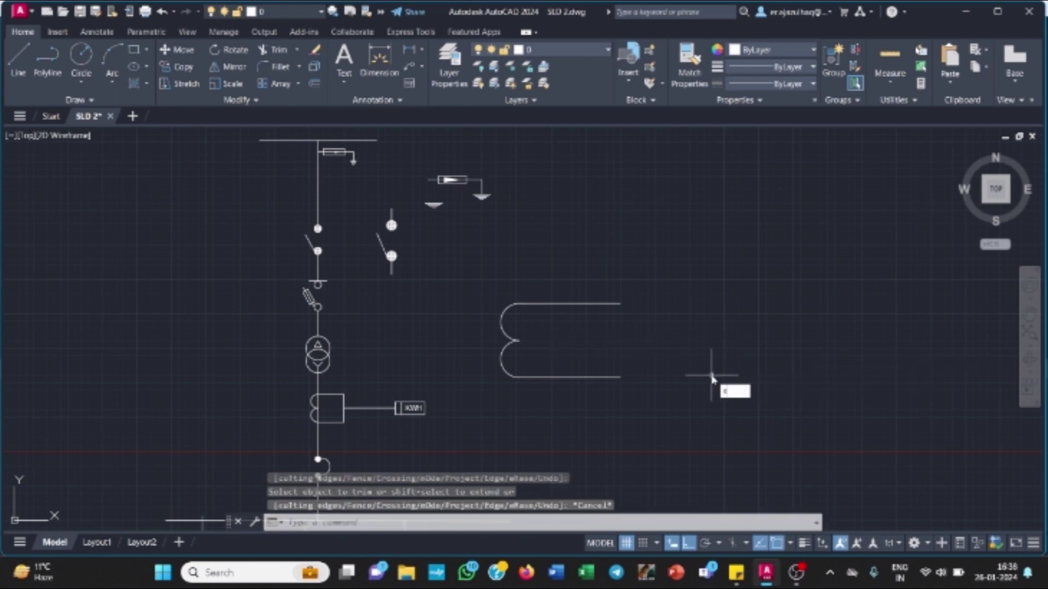
- Scale the two-arc coil shape and its lines down to a compact size about the arc junction
key("Return")
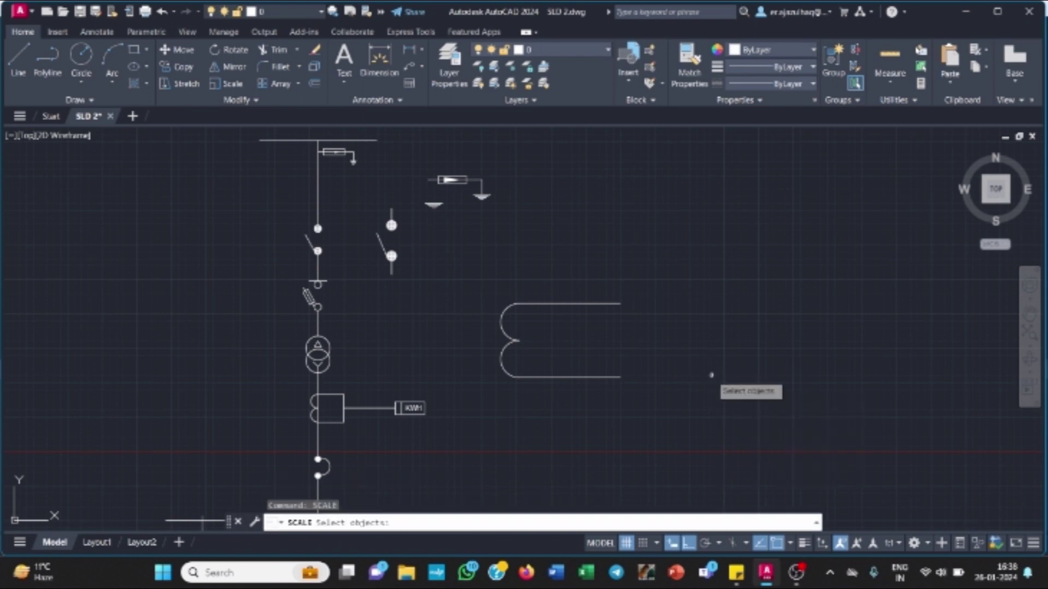
left_click(480, 285)
left_click(658, 408)
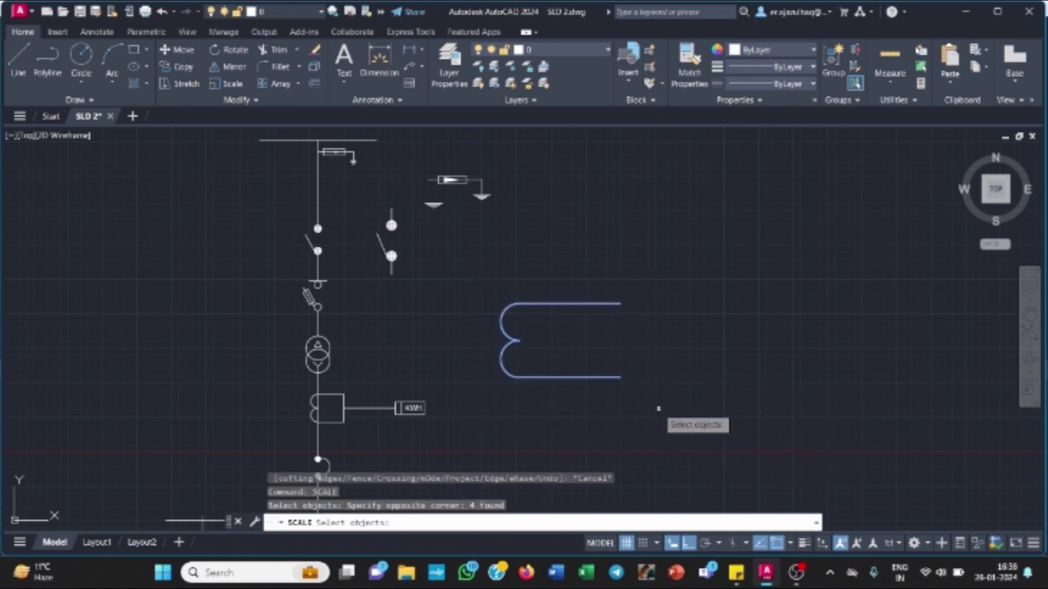
key("Return")
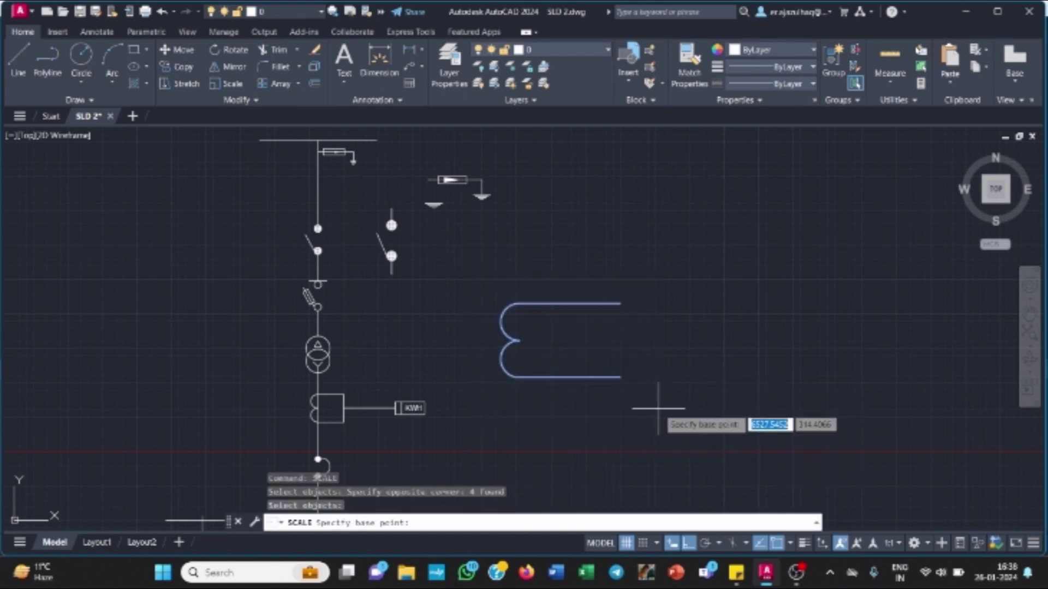
left_click(518, 340)
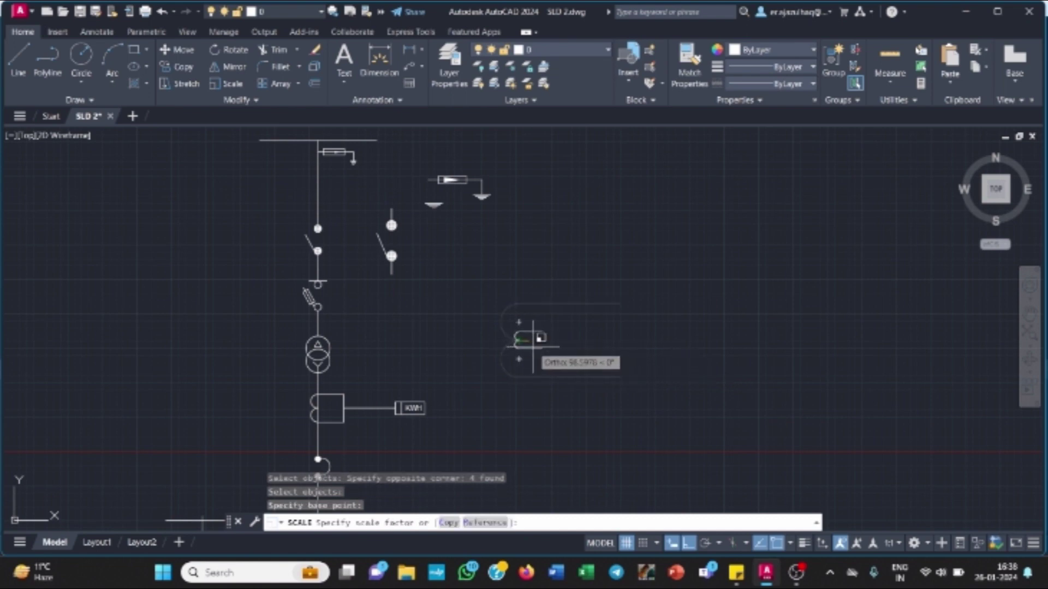
left_click(533, 346)
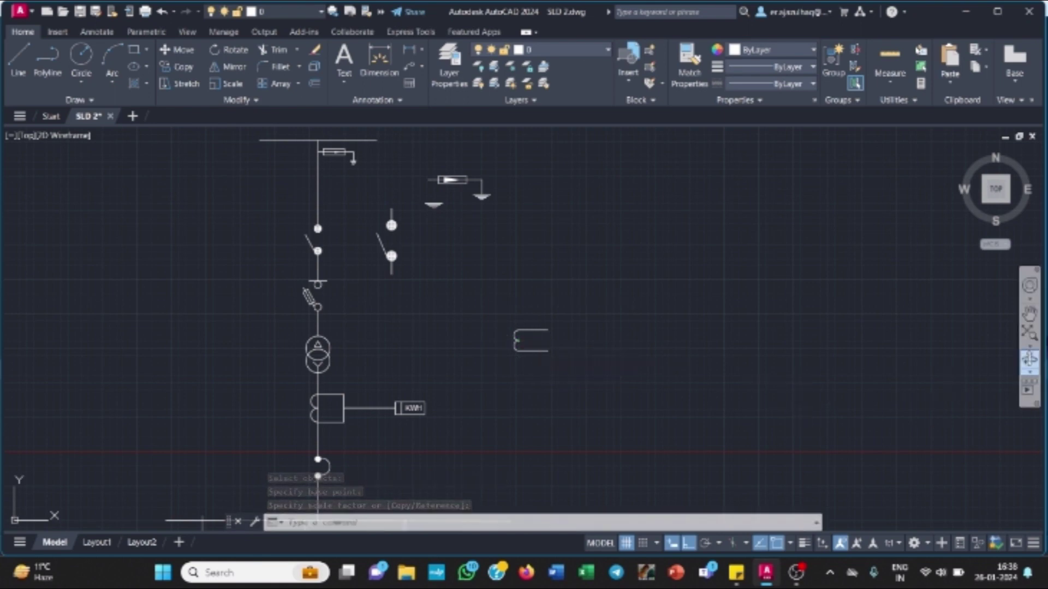
left_click(1030, 313)
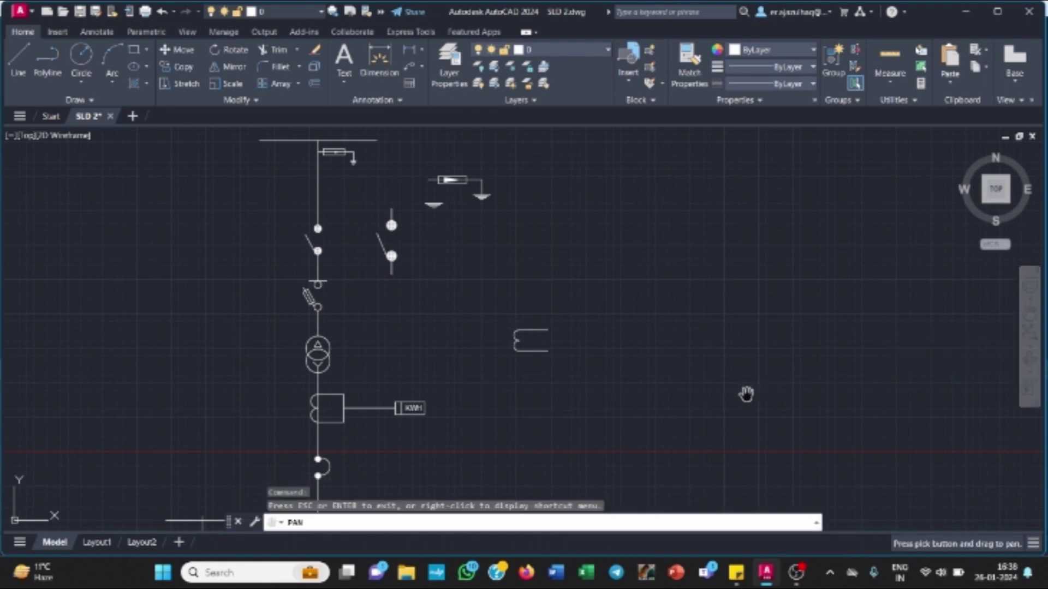
mouse_move(746, 395)
left_mouse_down()
mouse_move(739, 351)
mouse_move(410, 448)
left_mouse_up()
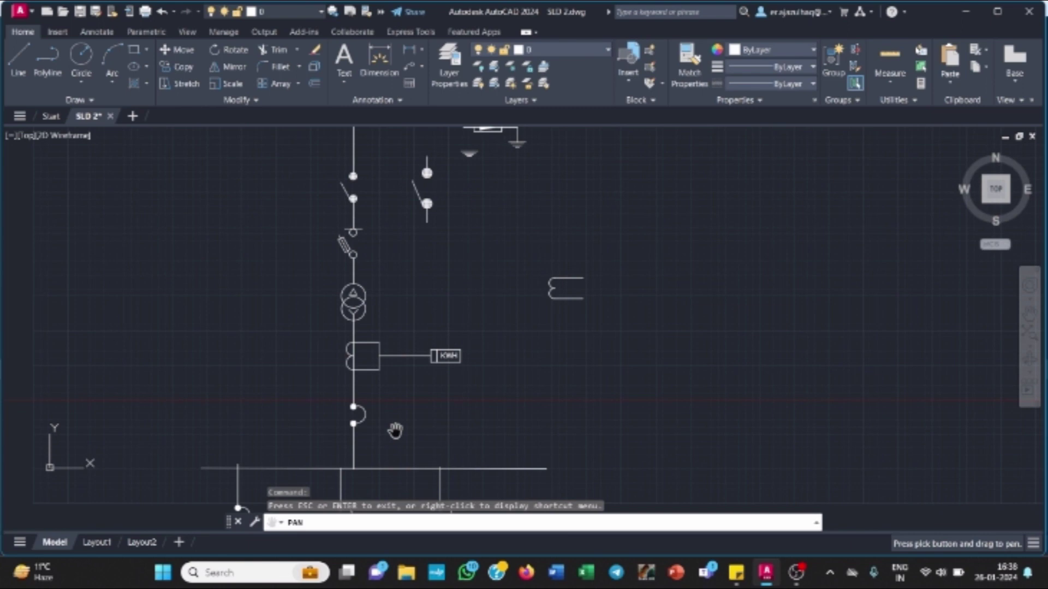
key("Escape")
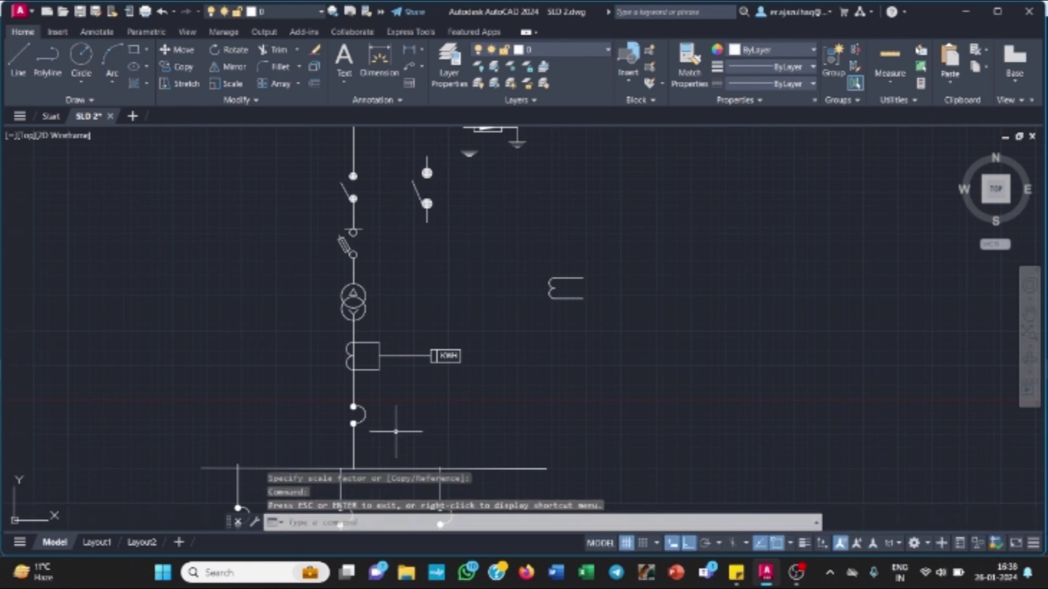
- Draw a small circle to the right of the shrunken coil shape
left_click(81, 55)
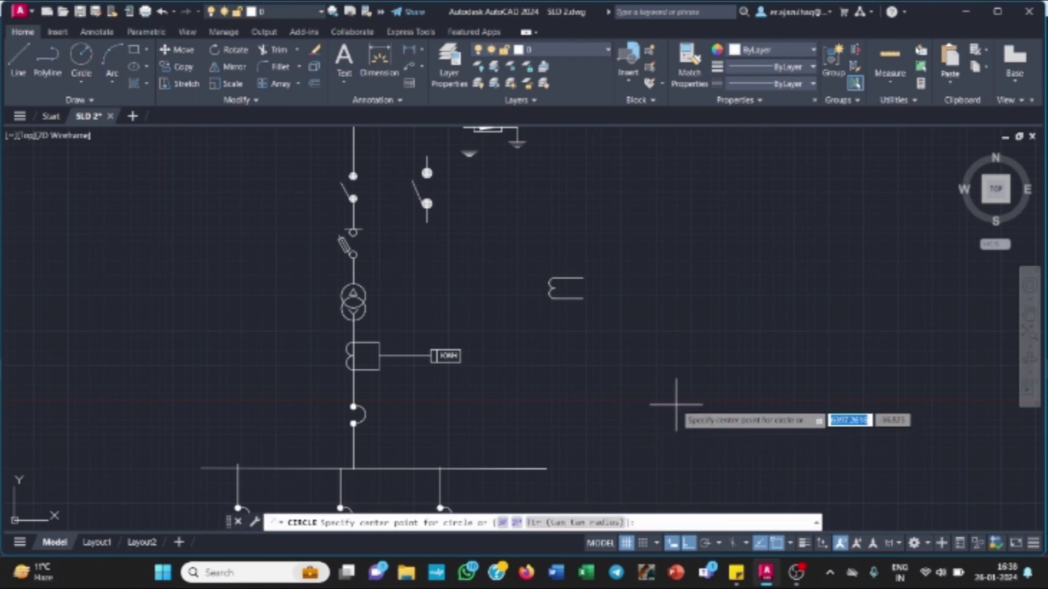
left_click(627, 348)
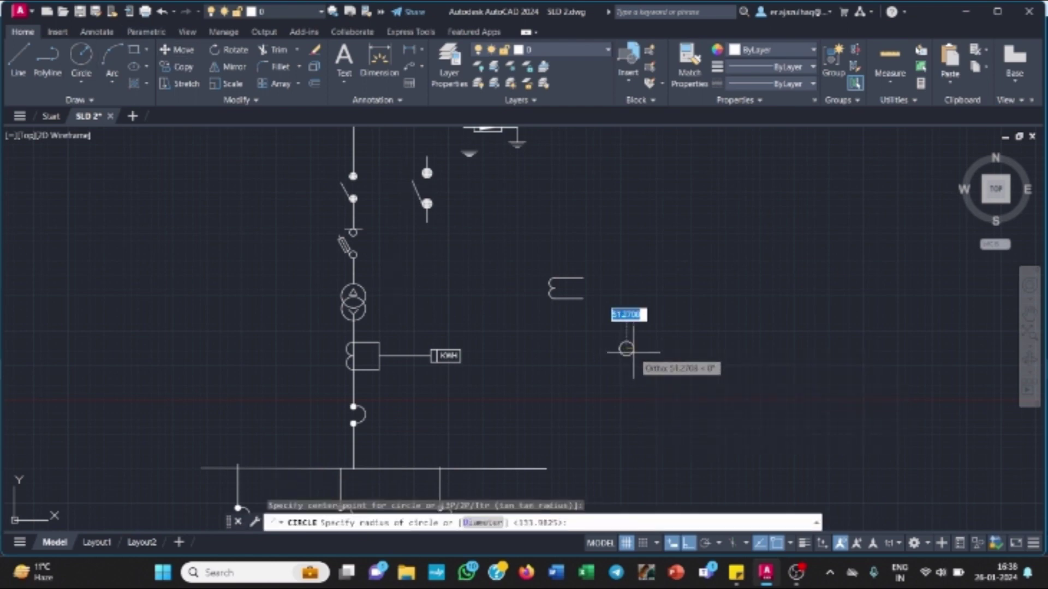
left_click(634, 348)
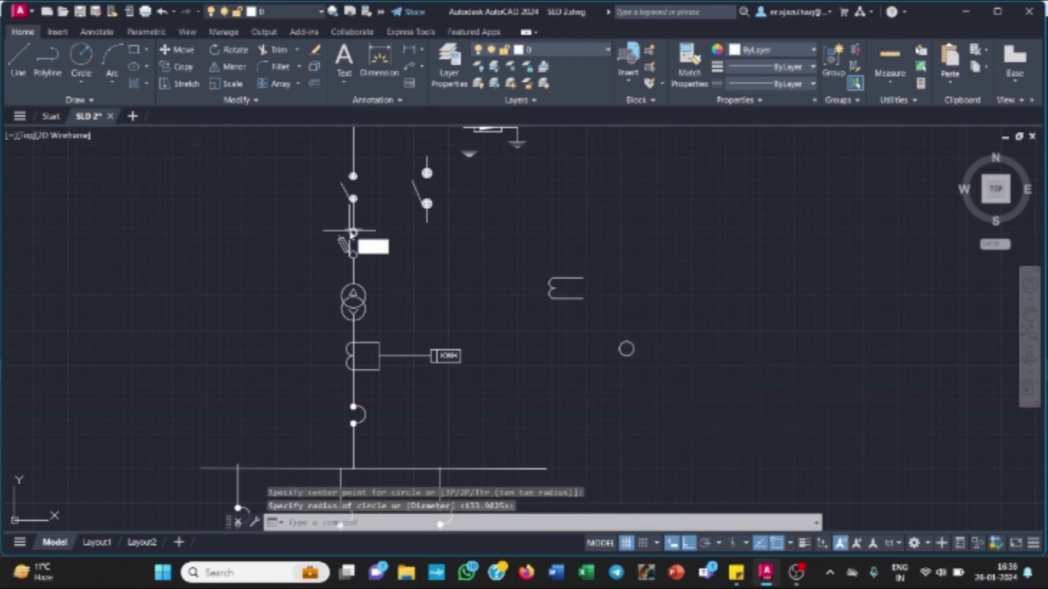
- Copy the small circle straight down so a second one sits directly beneath it
key("Return")
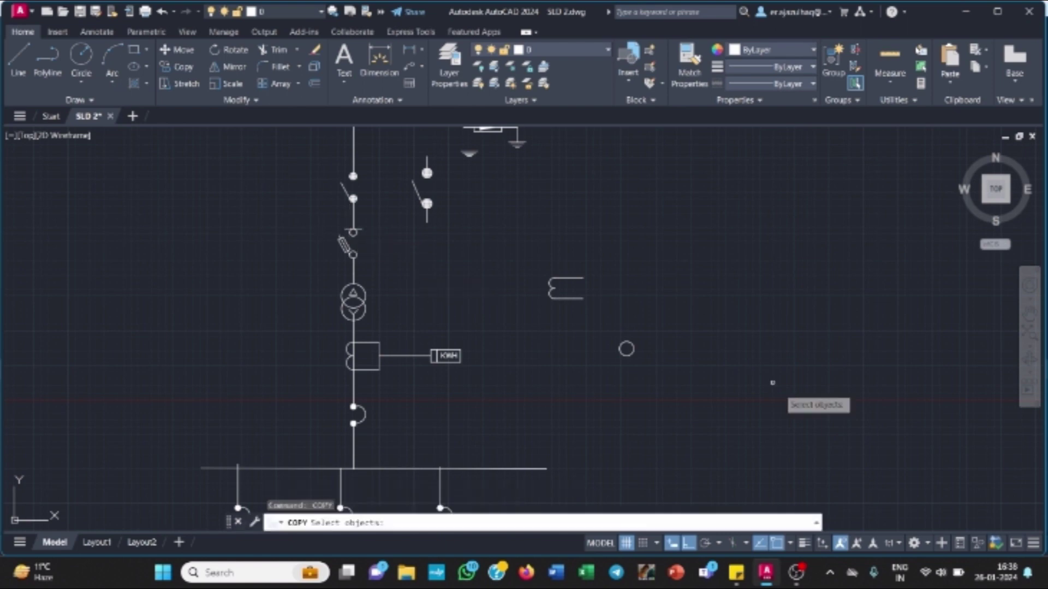
left_click(610, 327)
left_click(659, 377)
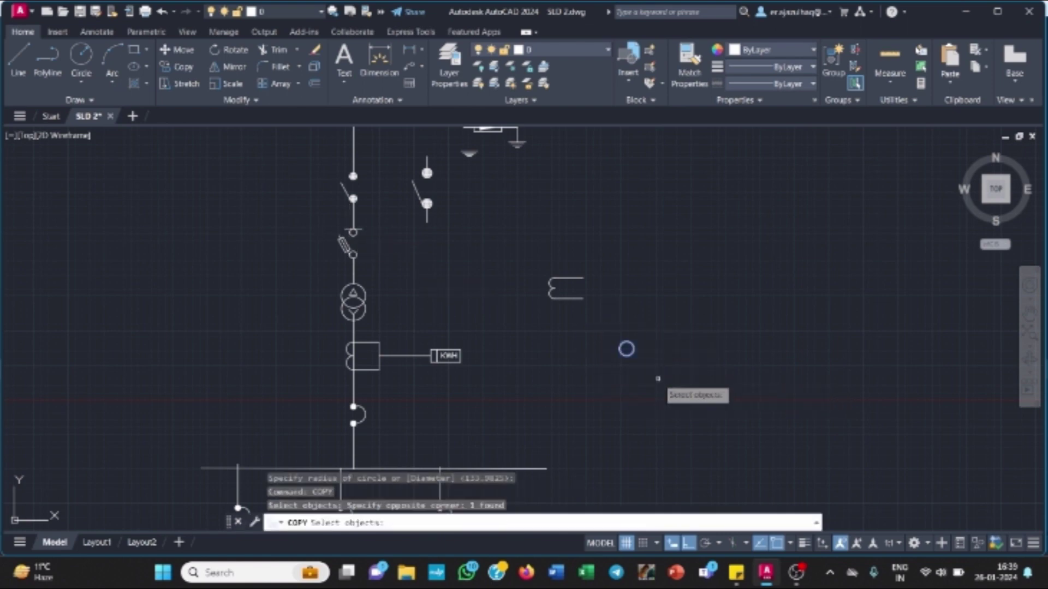
key("Return")
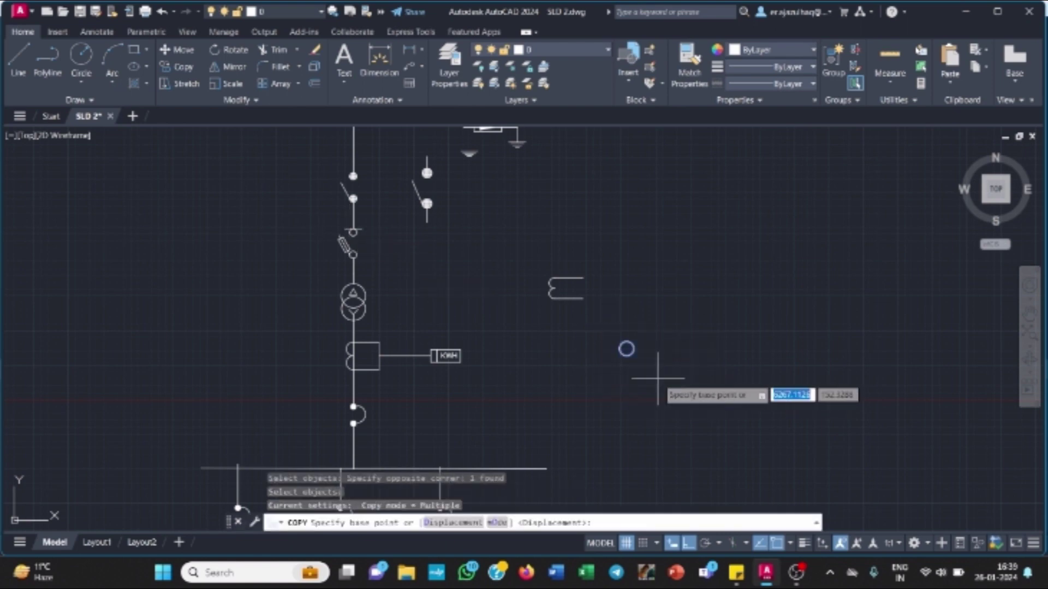
left_click(627, 349)
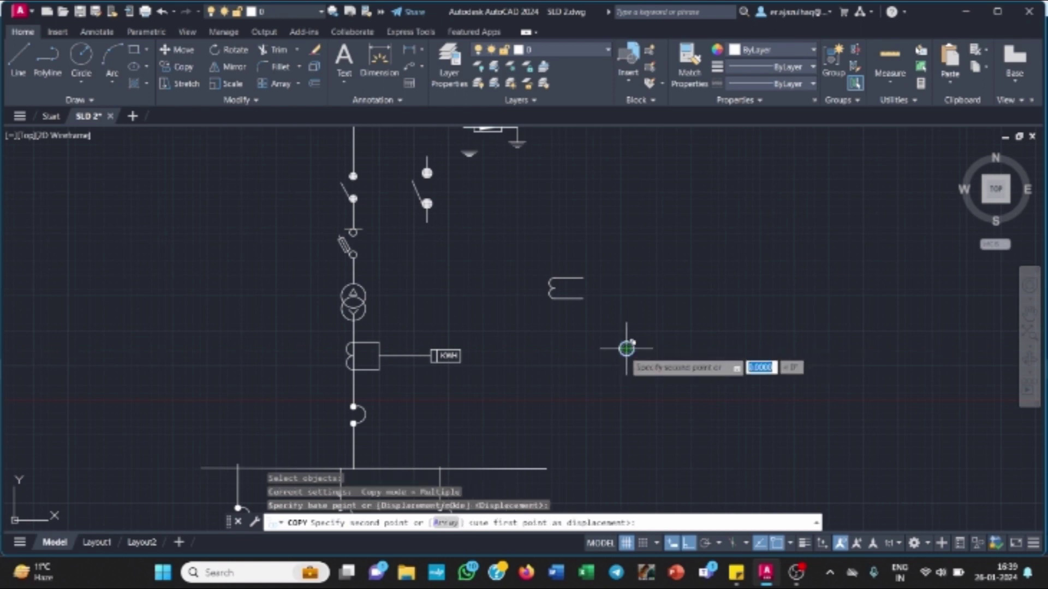
left_click(627, 386)
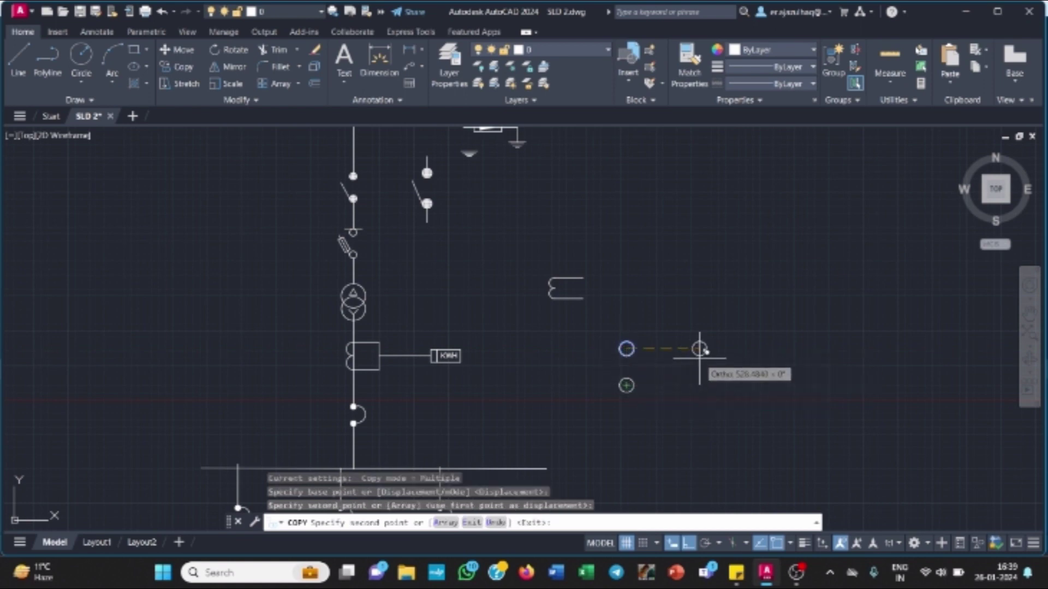
key("Escape")
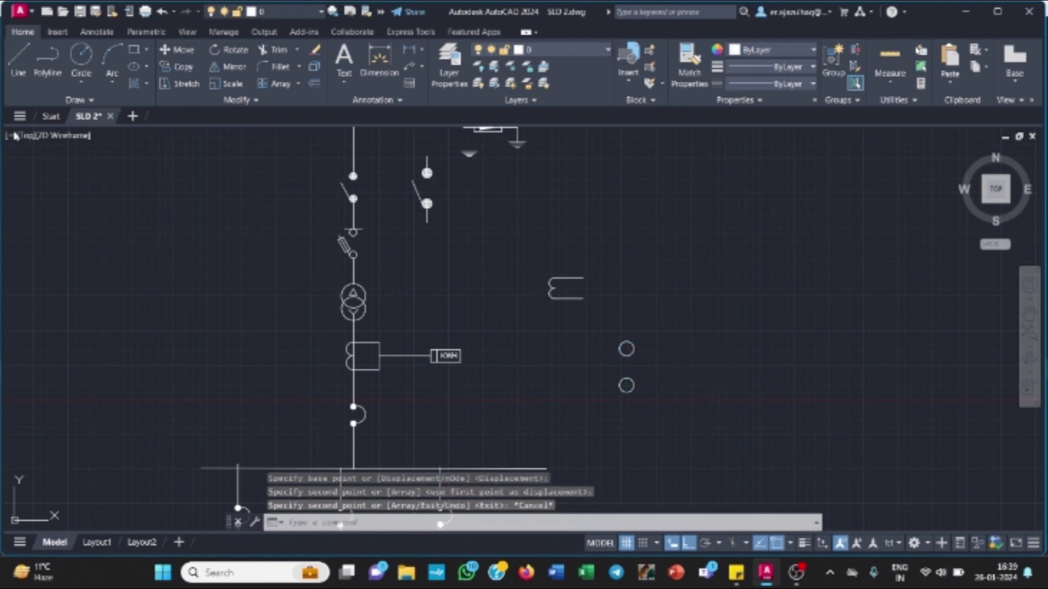
left_click(18, 57)
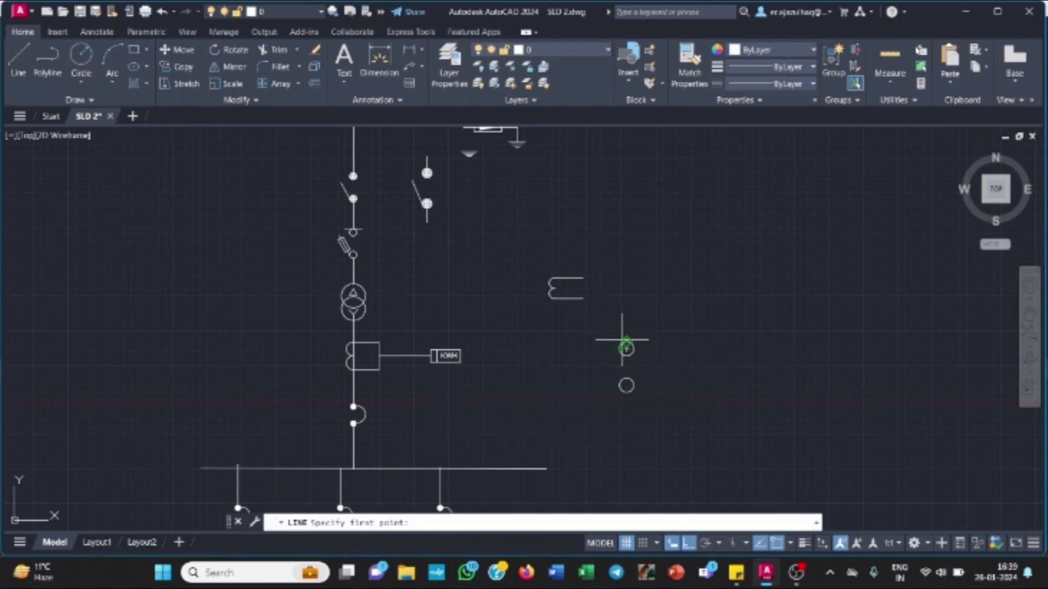
left_click(626, 356)
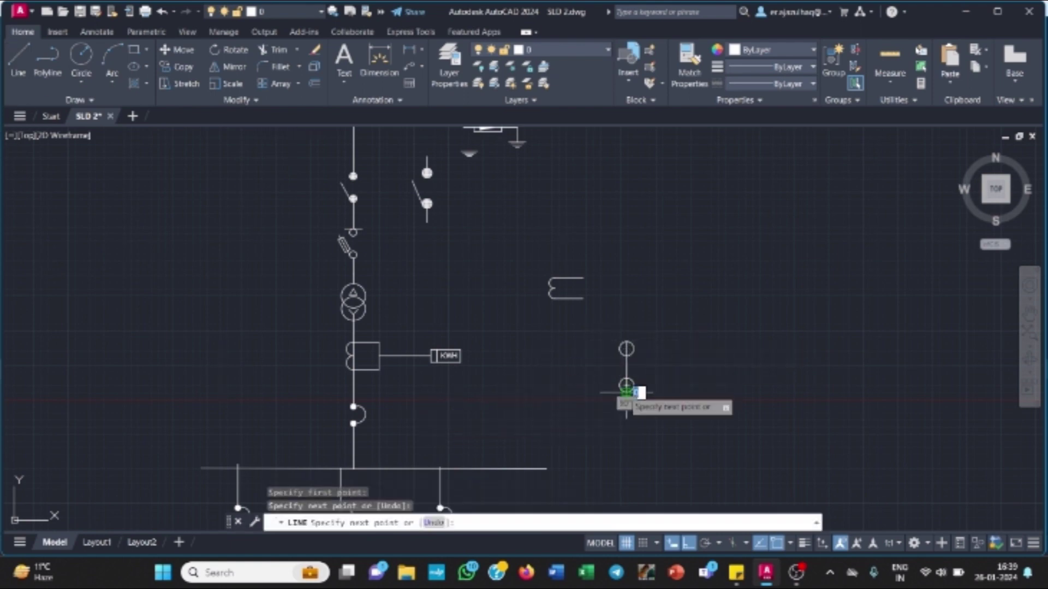
key("Escape")
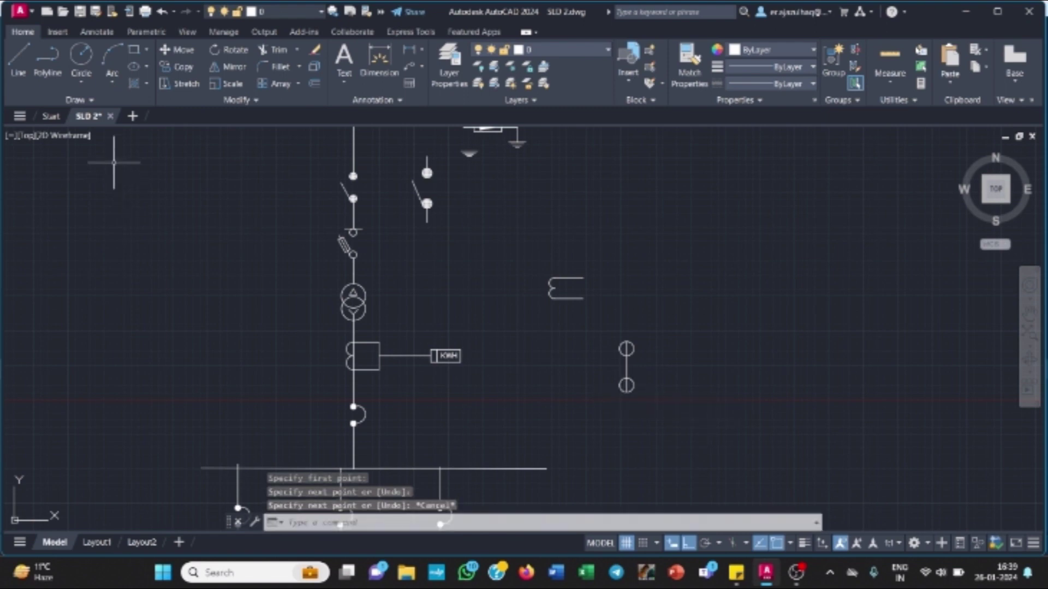
- Draw a start-centre-end arc joining the right sides of the two small circles
left_click(112, 82)
left_click(176, 146)
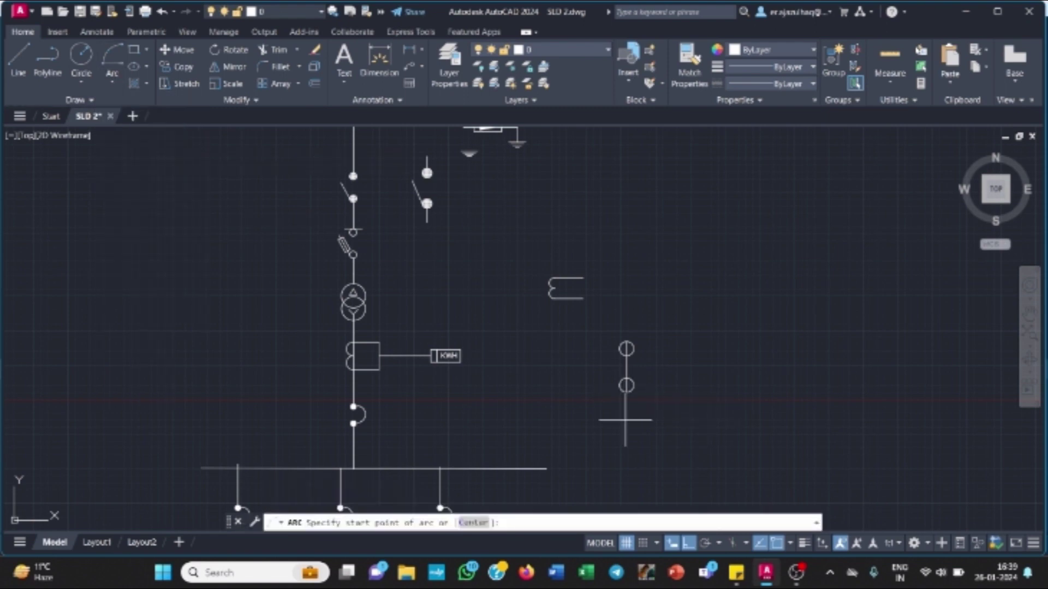
left_click(633, 349)
type("c")
key("Return")
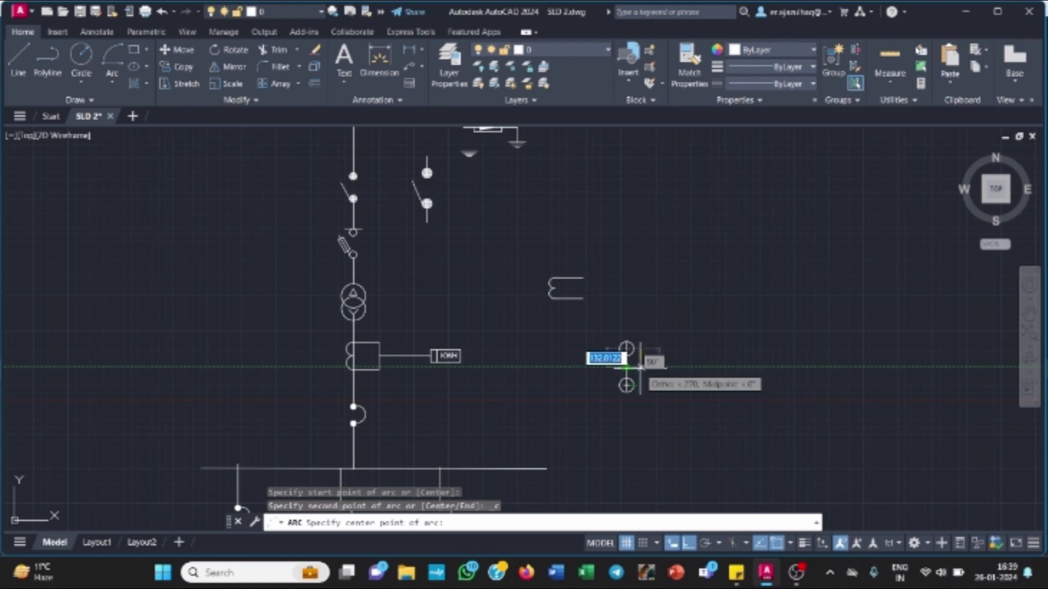
left_click(627, 377)
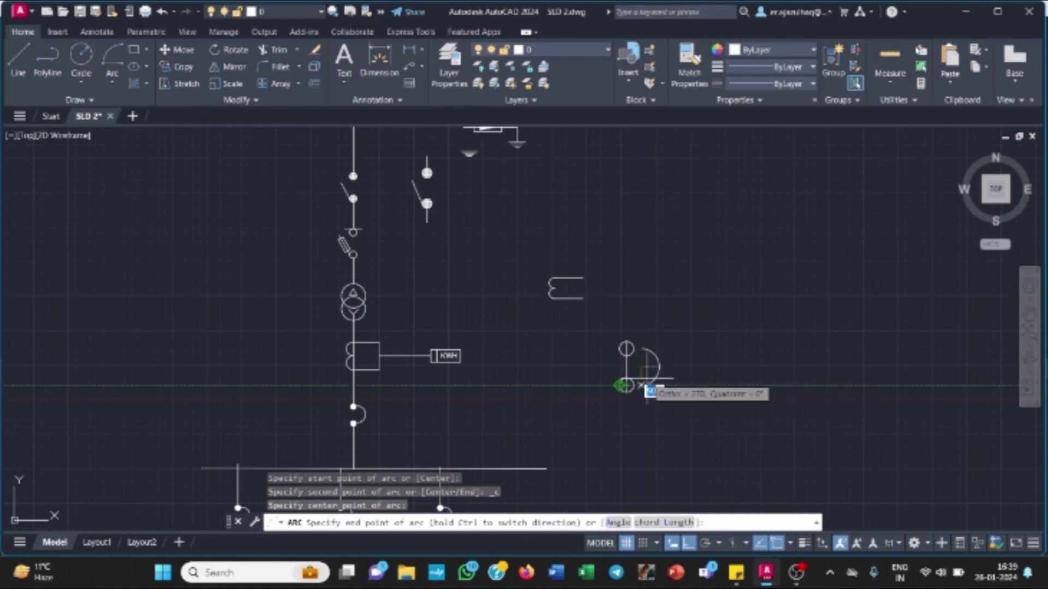
left_click(648, 390)
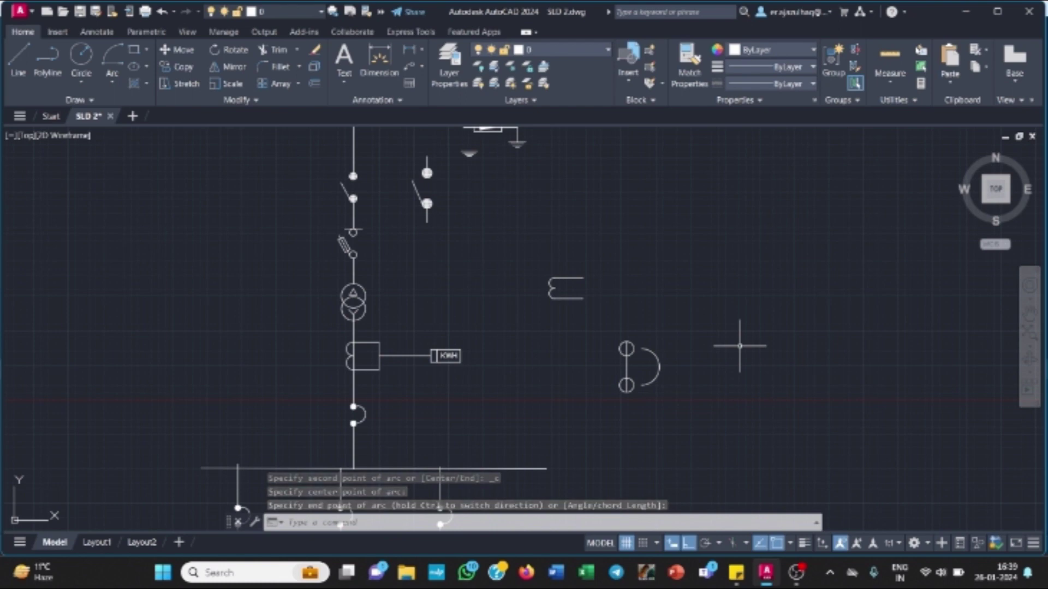
- Erase the stray line between the two circles
type("c")
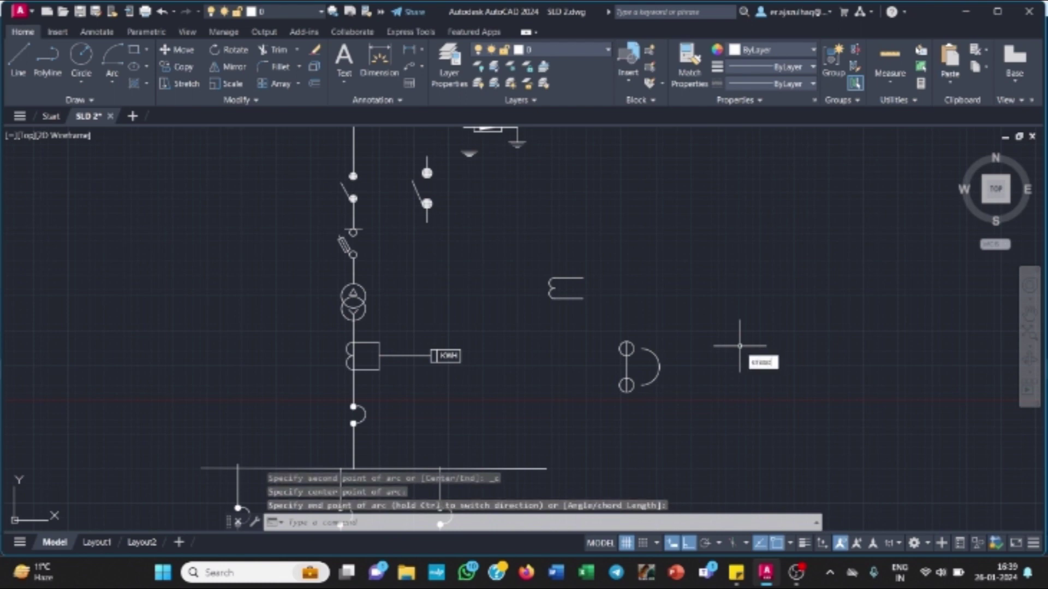
key("Return")
left_click(628, 346)
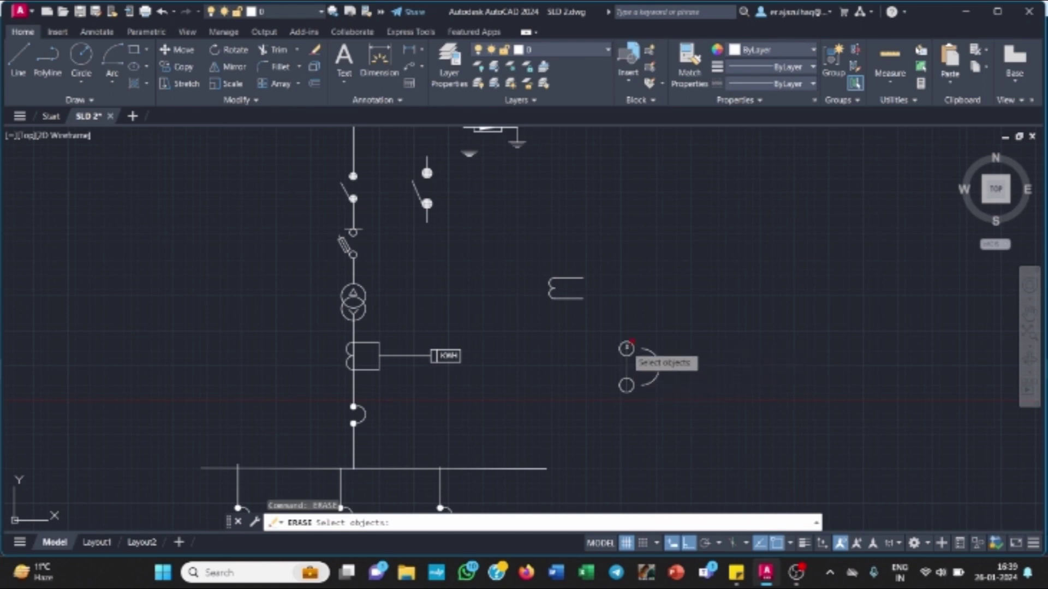
left_click(627, 346)
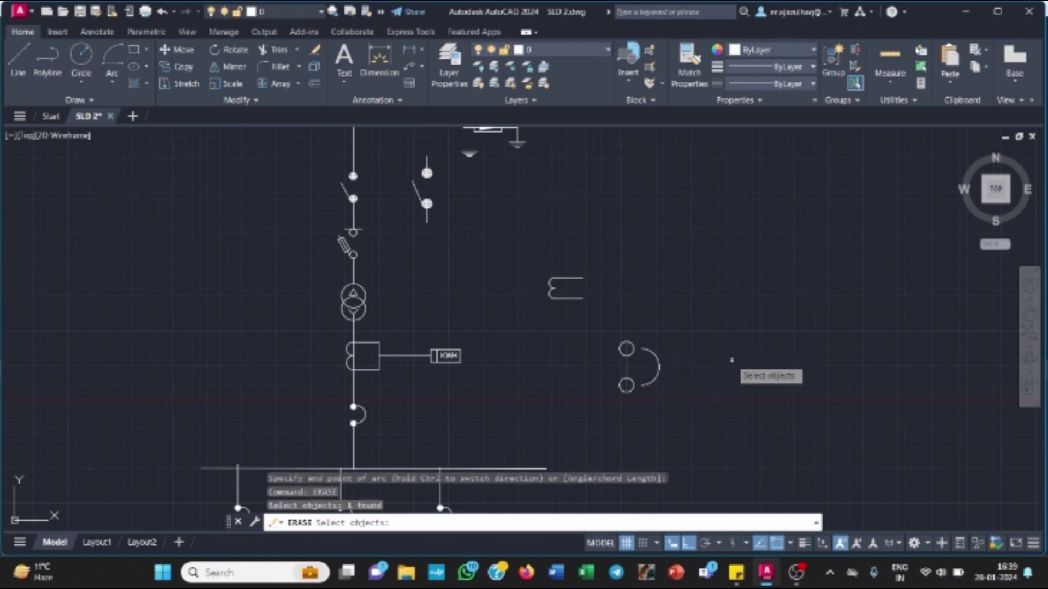
key("Return")
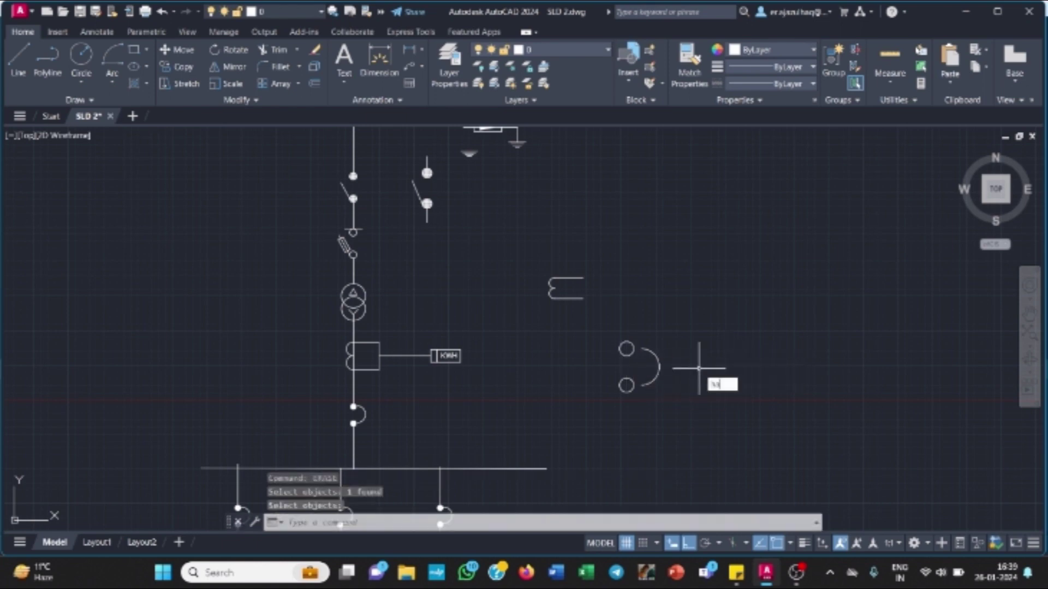
- Hatch-fill the inside of the small circles
key("Return")
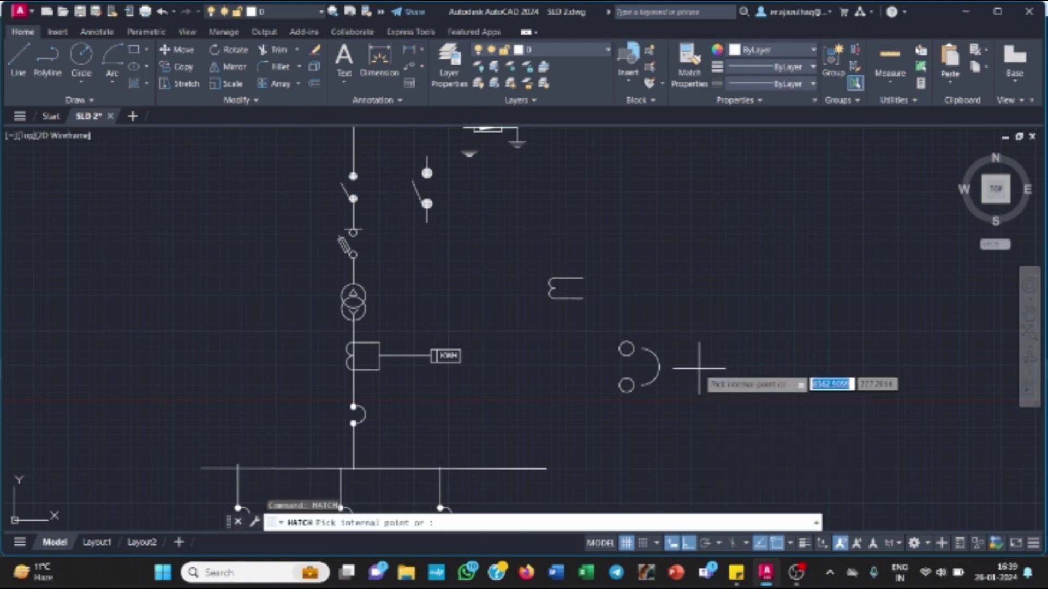
left_click(625, 350)
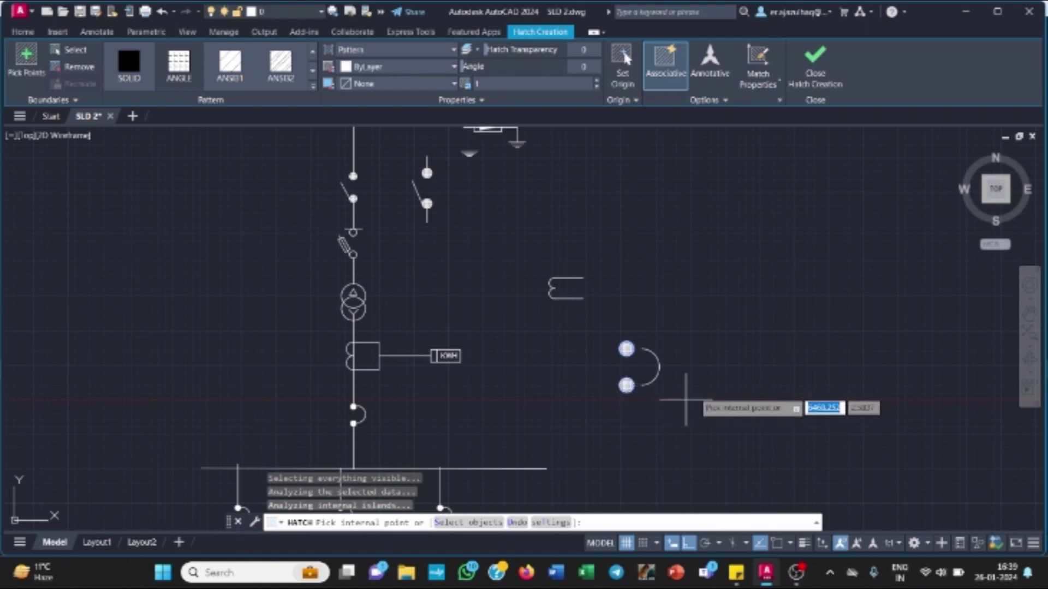
key("Escape")
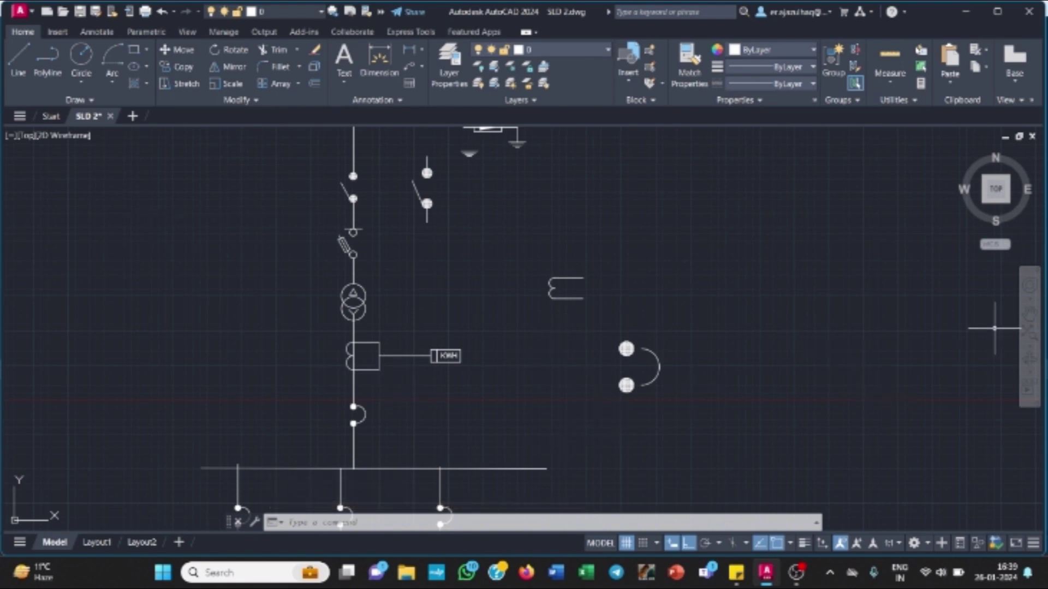
- Pan the drawing to show its top part with empty space on the right
left_click(1029, 316)
left_click_drag(779, 262, 810, 387)
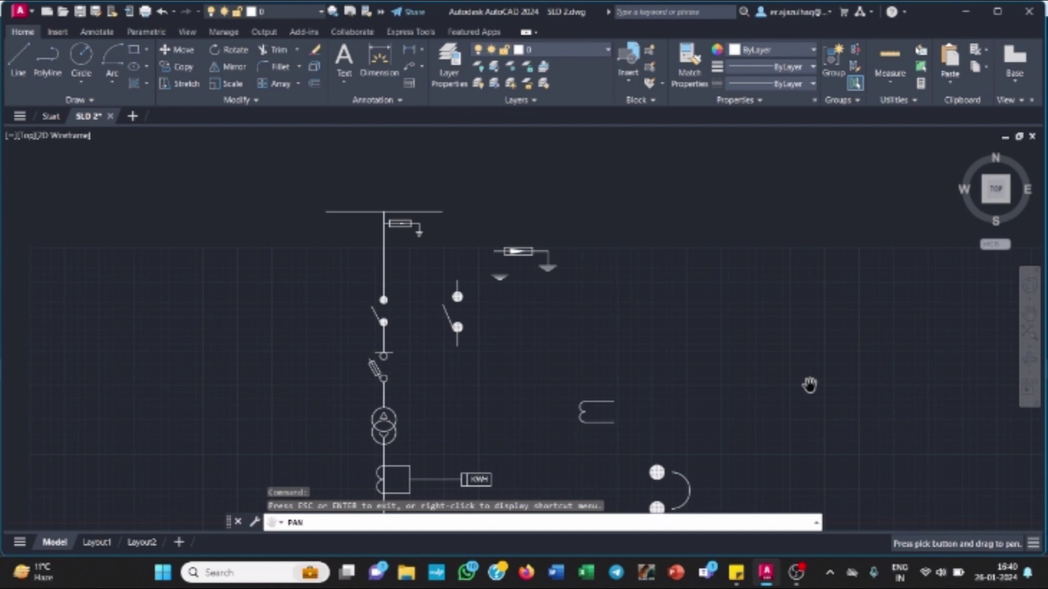
key("Escape")
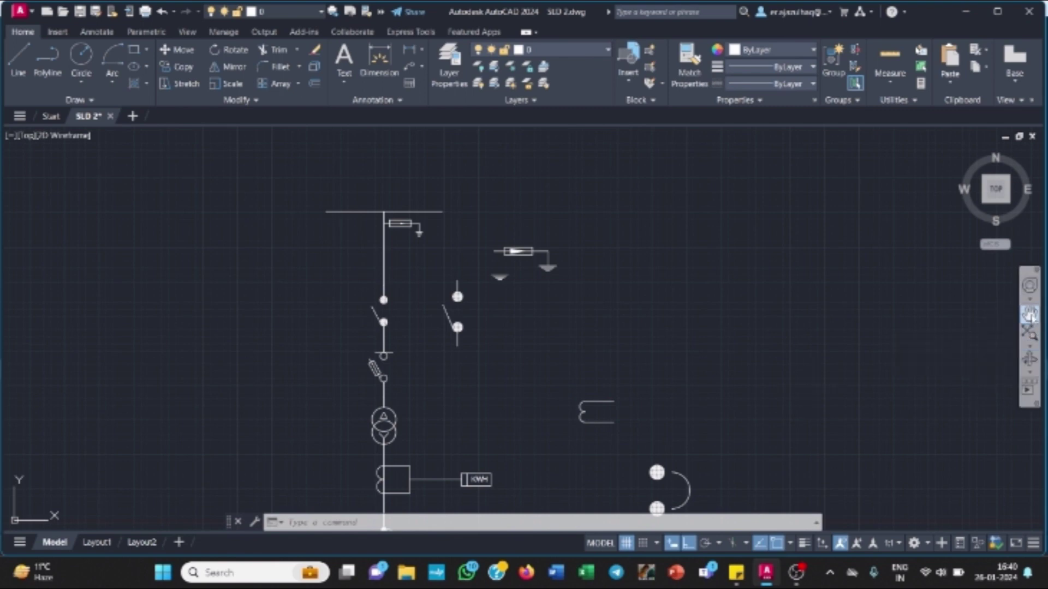
left_click(1029, 338)
mouse_move(924, 395)
left_mouse_down()
mouse_move(835, 361)
mouse_move(805, 362)
left_mouse_up()
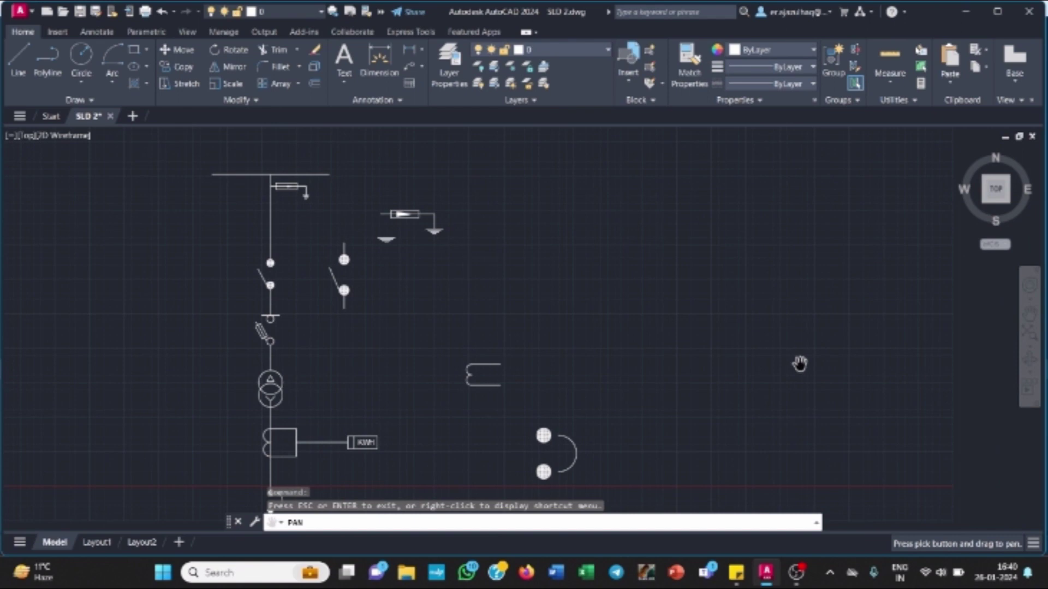
key("Escape")
- Draw a horizontal top line at upper right and a vertical drop down from it
left_click(18, 60)
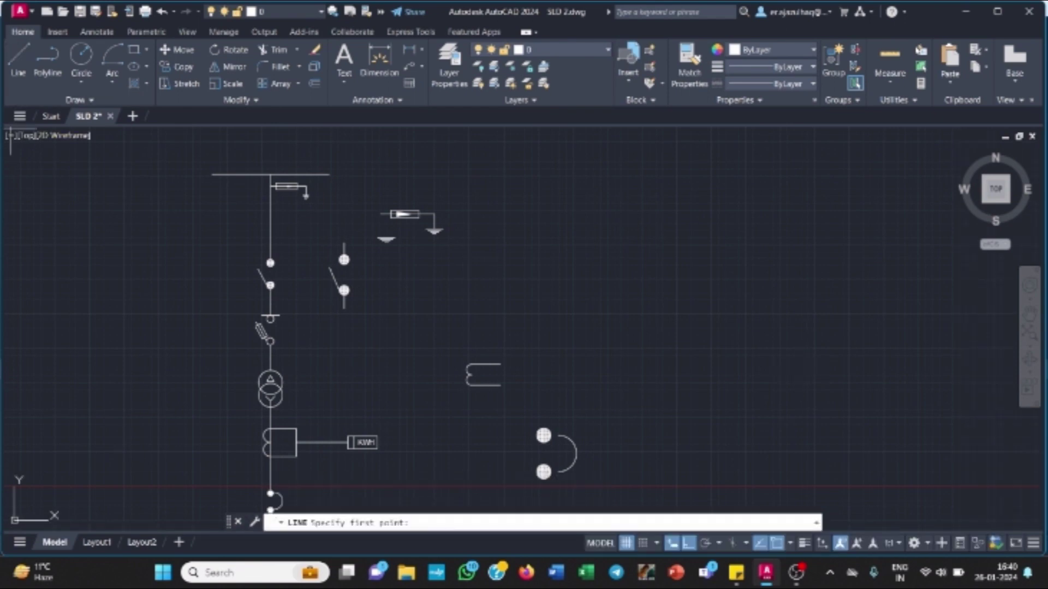
left_click(634, 173)
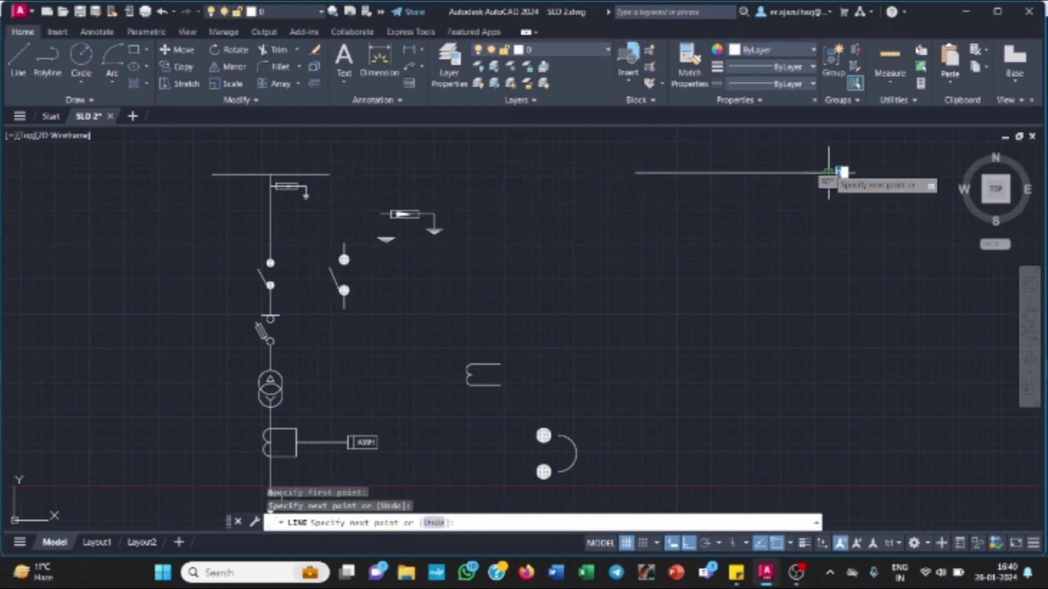
key("Escape")
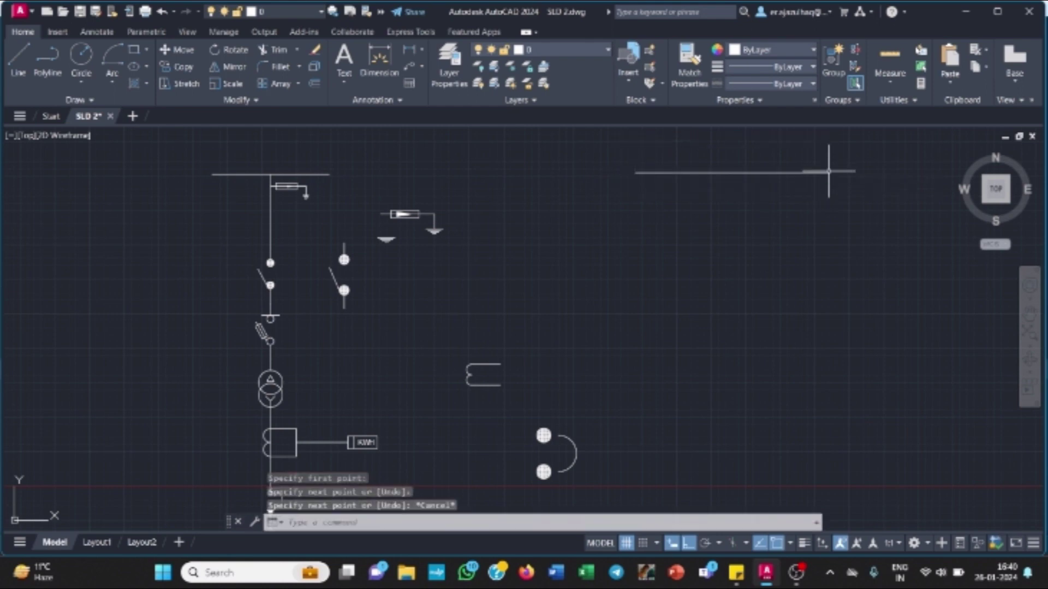
left_click(27, 72)
left_click(731, 173)
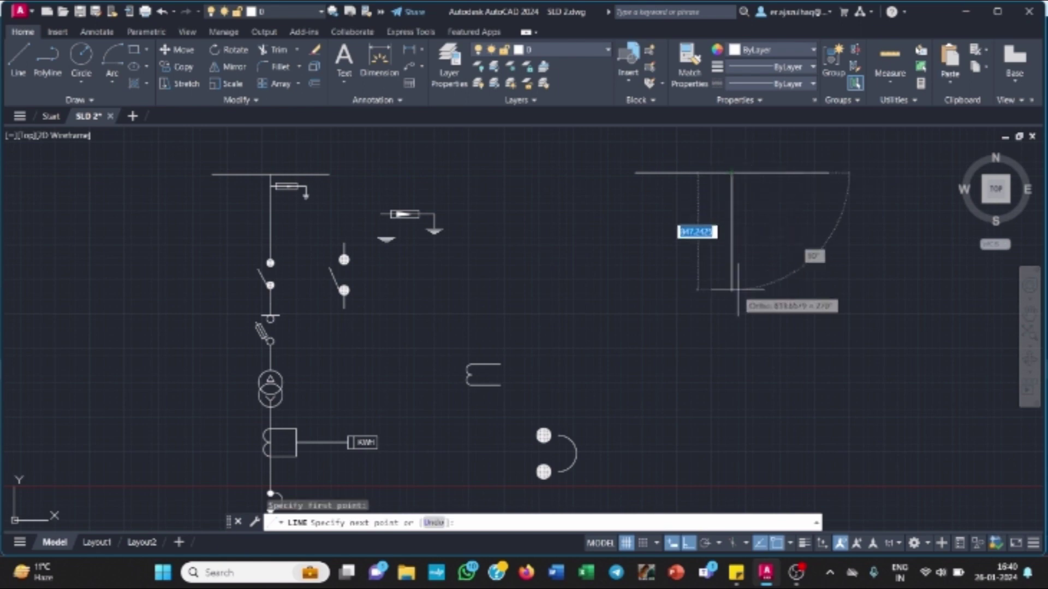
left_click(733, 270)
key("Escape")
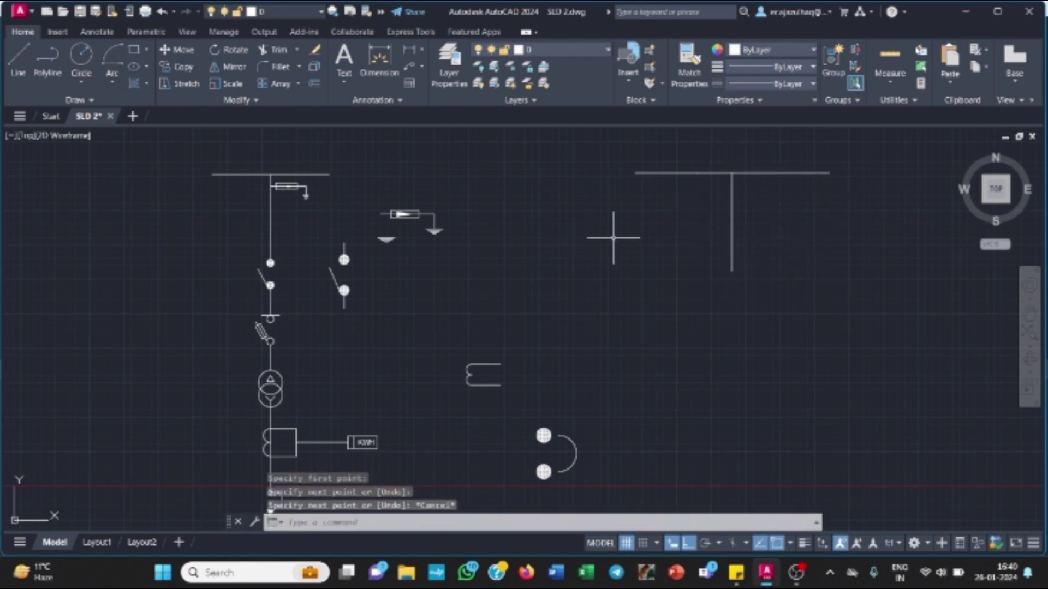
- Copy the fuse-and-earth symbol onto the new vertical line
type("copy")
key("Return")
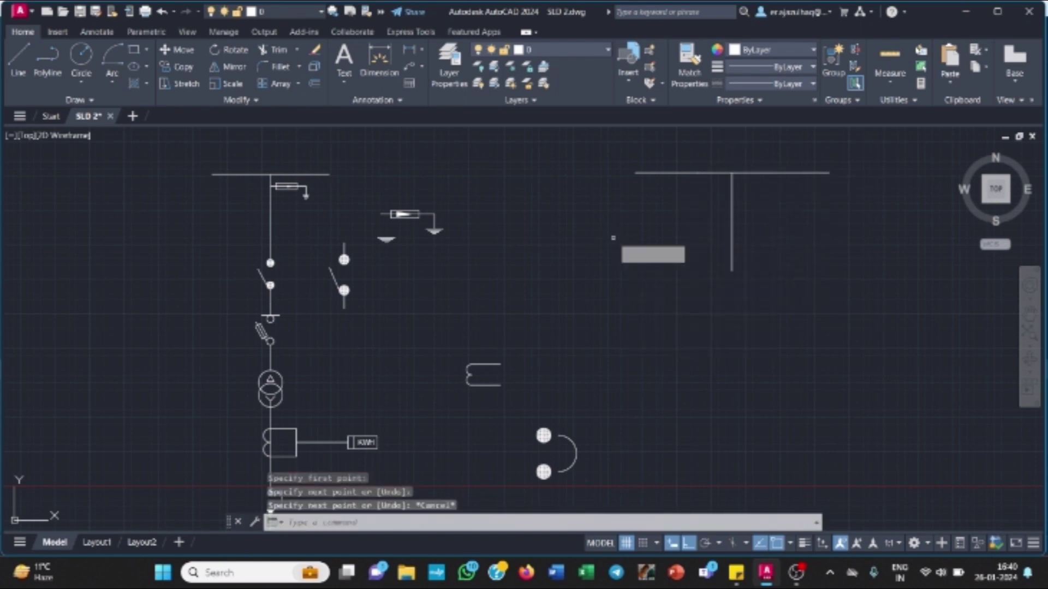
left_click(373, 188)
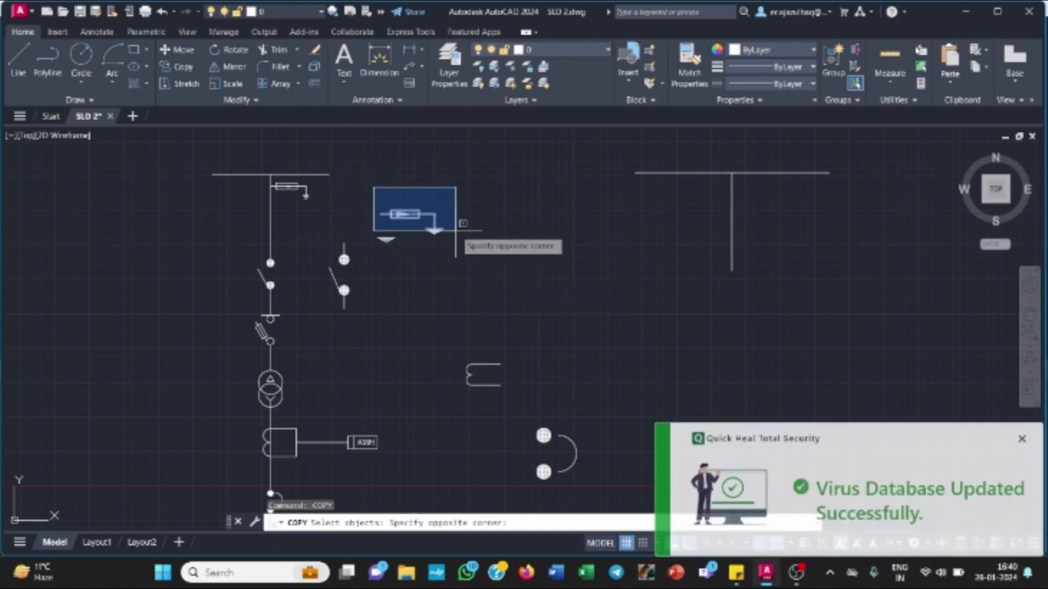
left_click(456, 236)
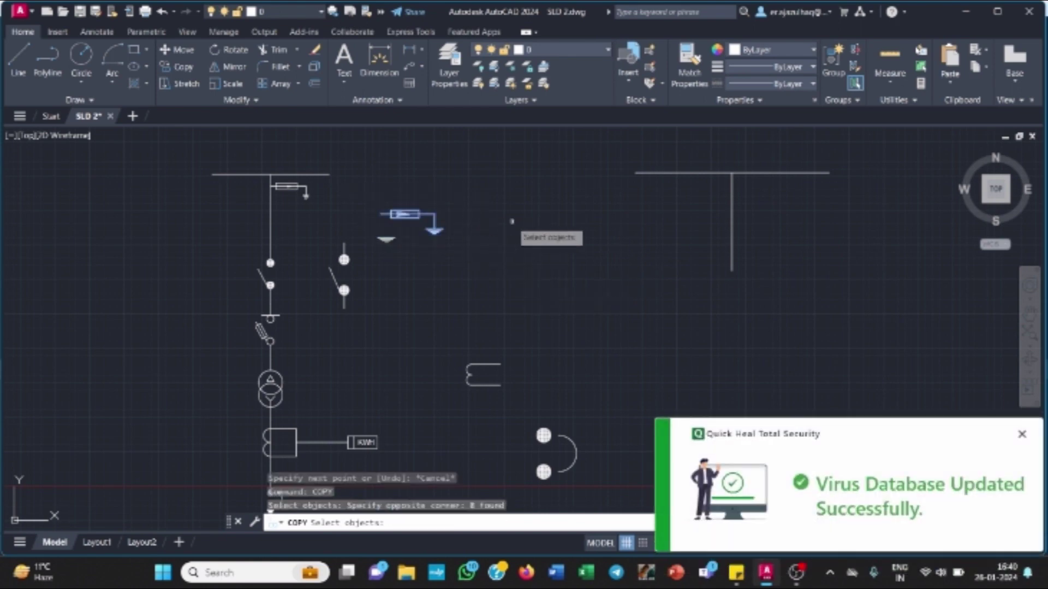
key("Return")
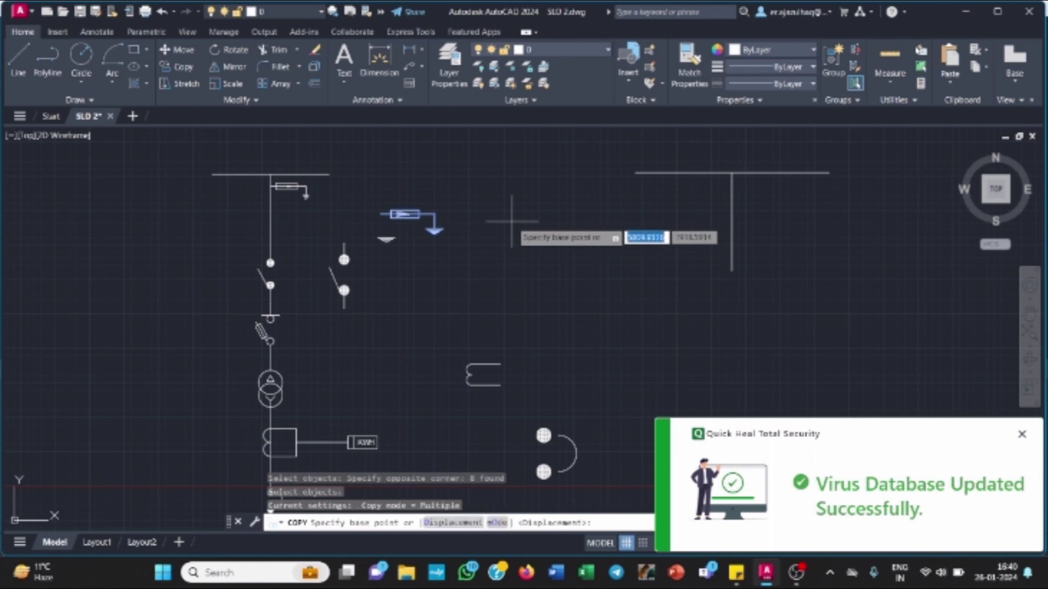
left_click(382, 218)
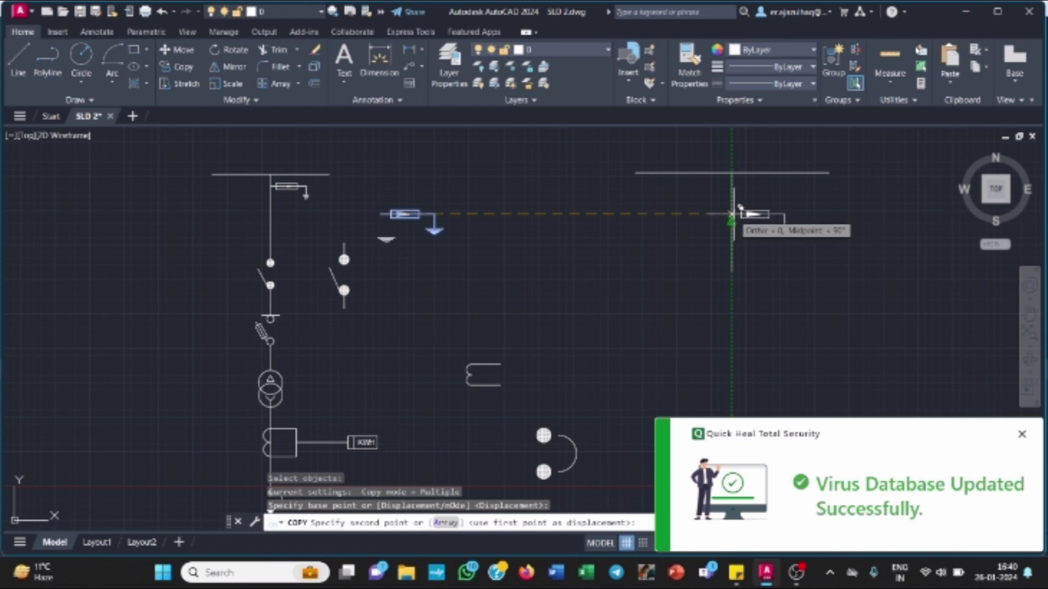
left_click(733, 215)
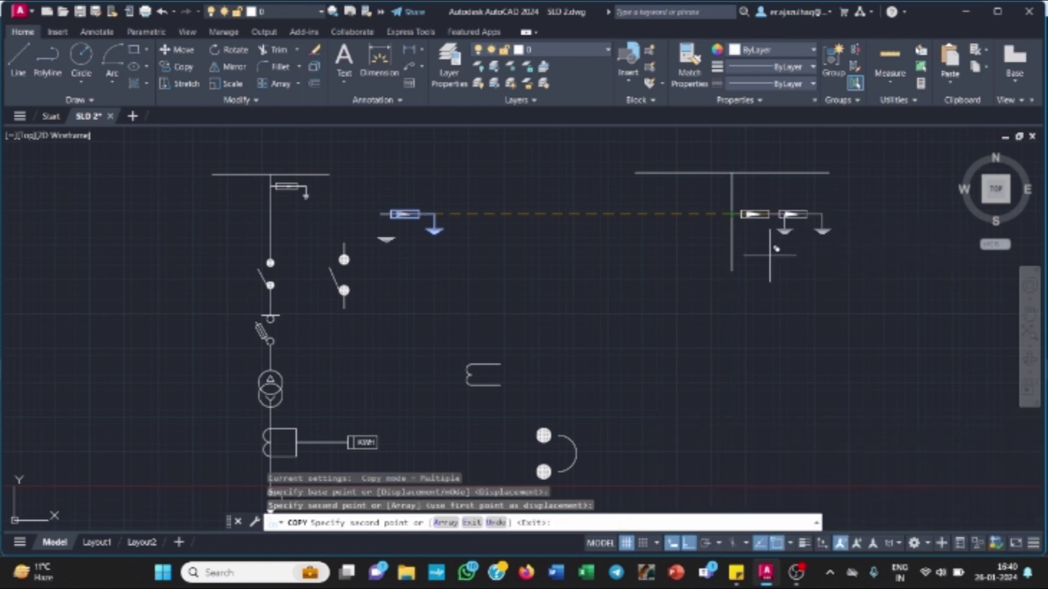
key("Escape")
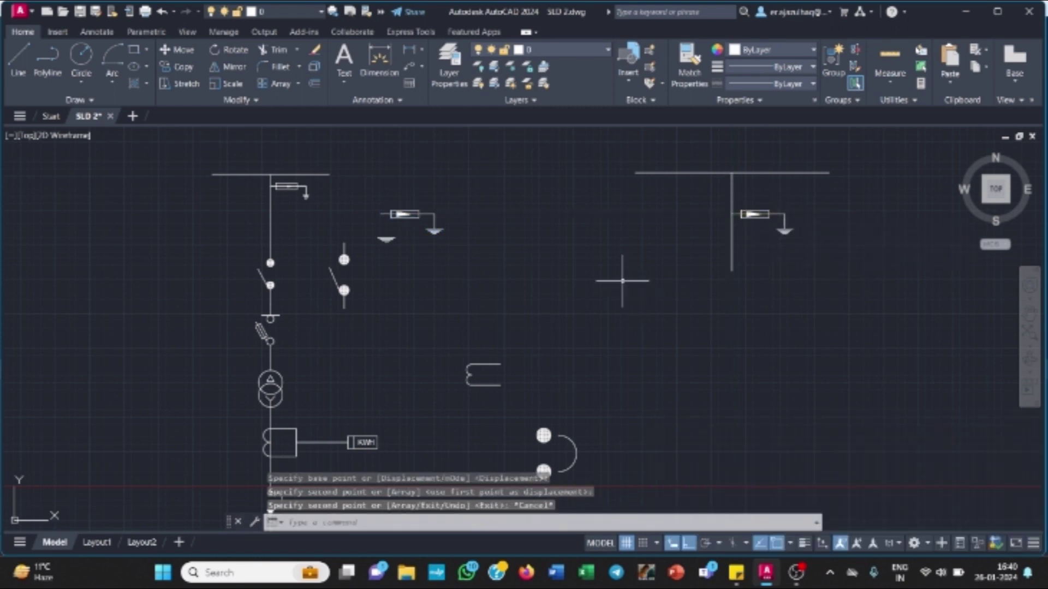
key("Return")
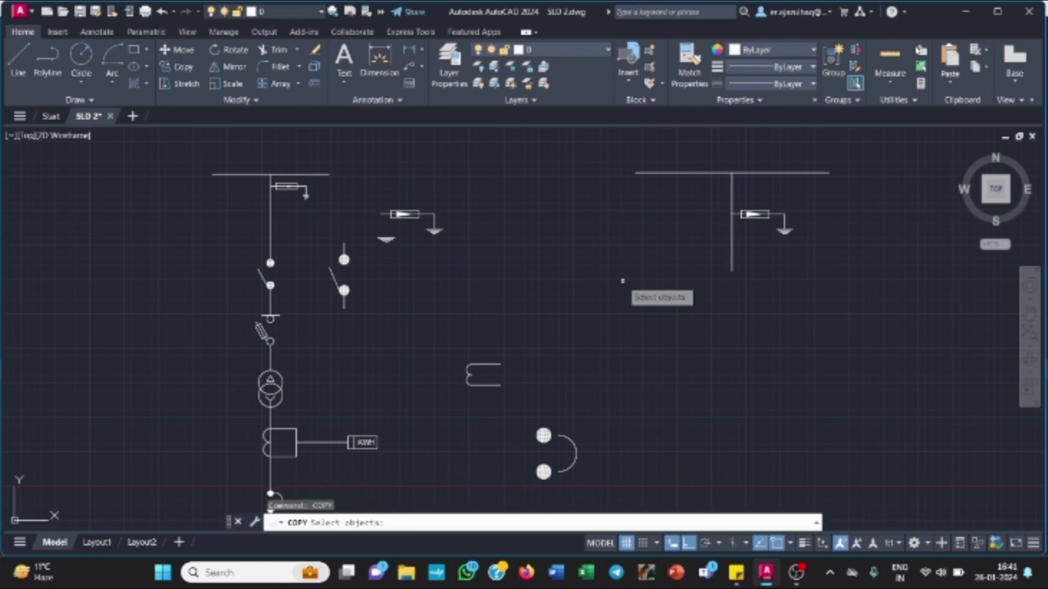
- Copy the isolating switch onto the right-hand line below the fuse-and-earth symbol
left_click(310, 229)
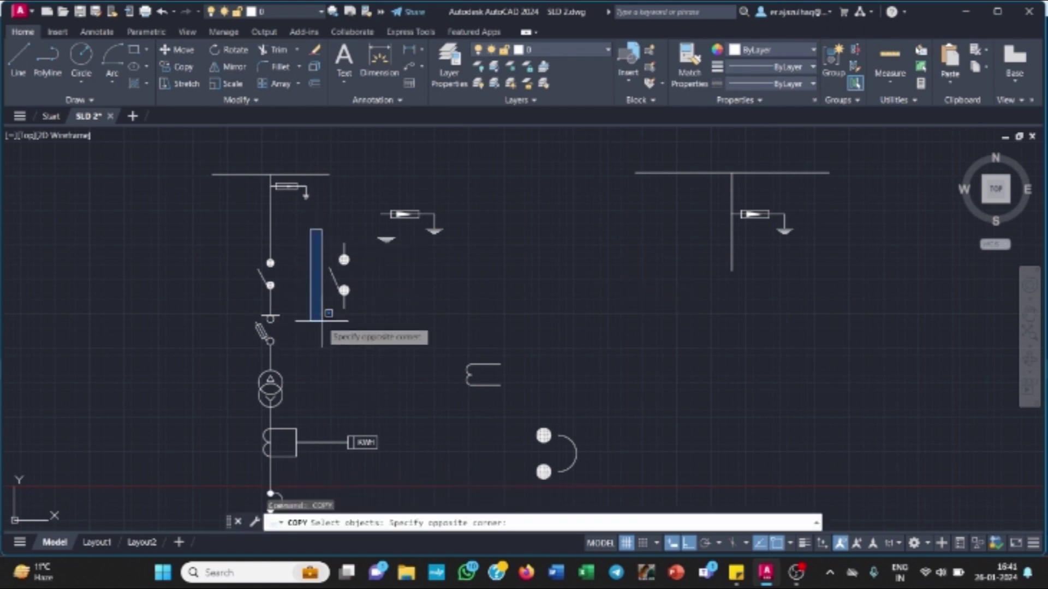
left_click(369, 319)
key("Return")
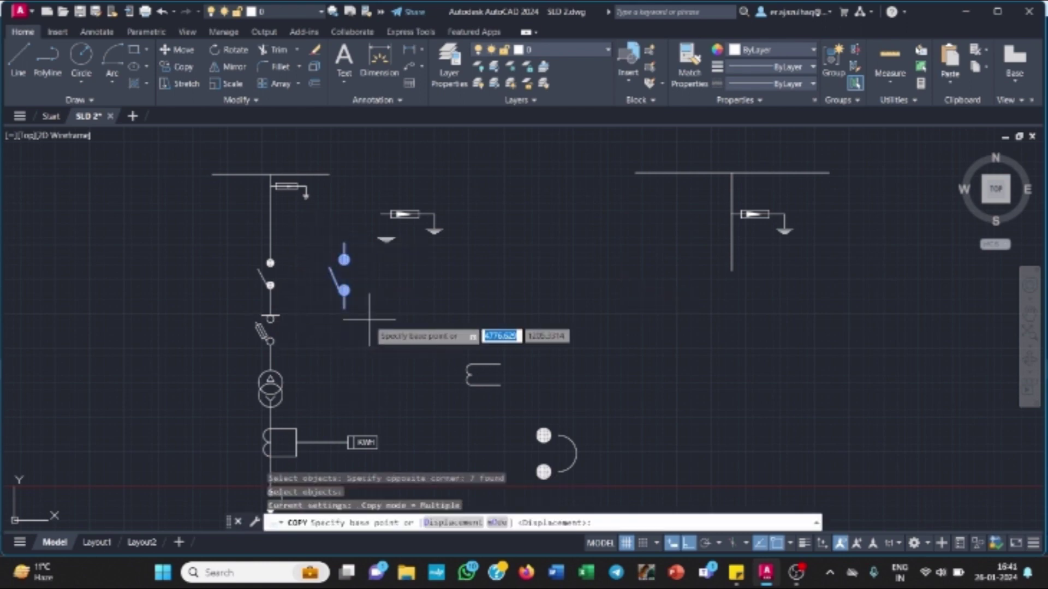
left_click(344, 244)
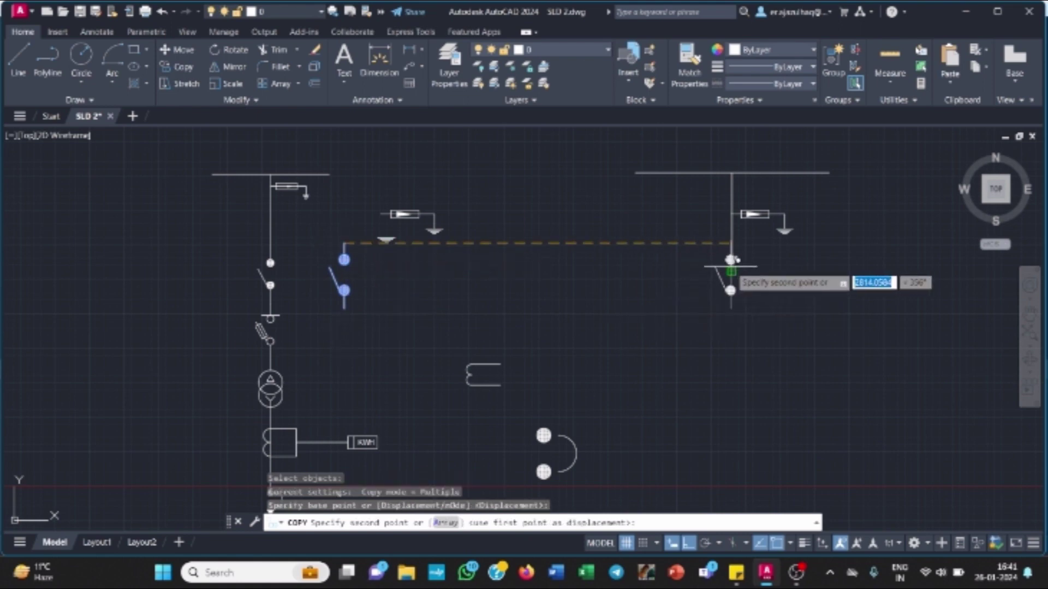
left_click(732, 244)
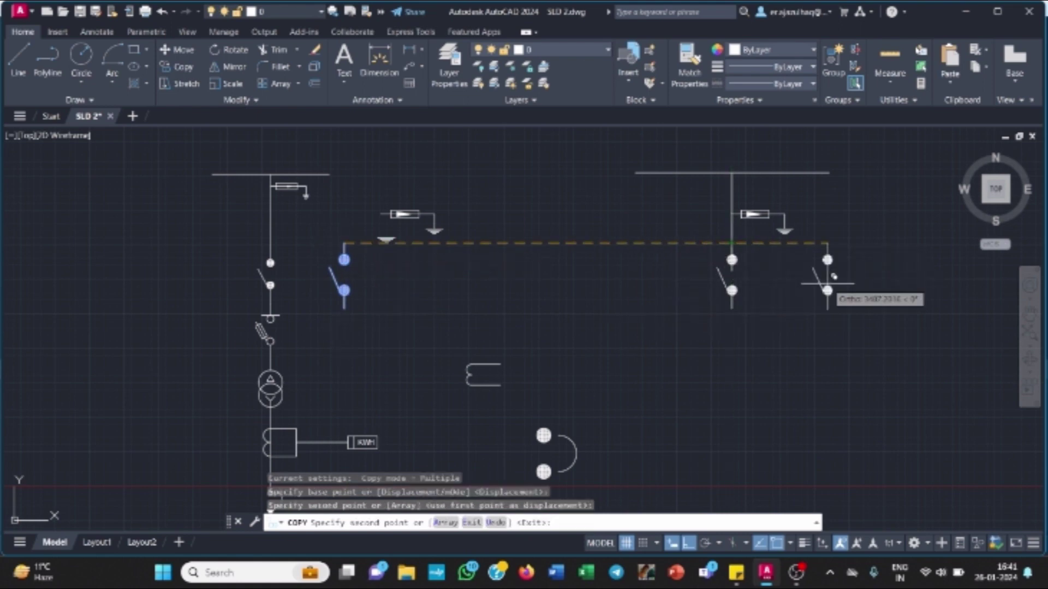
key("Escape")
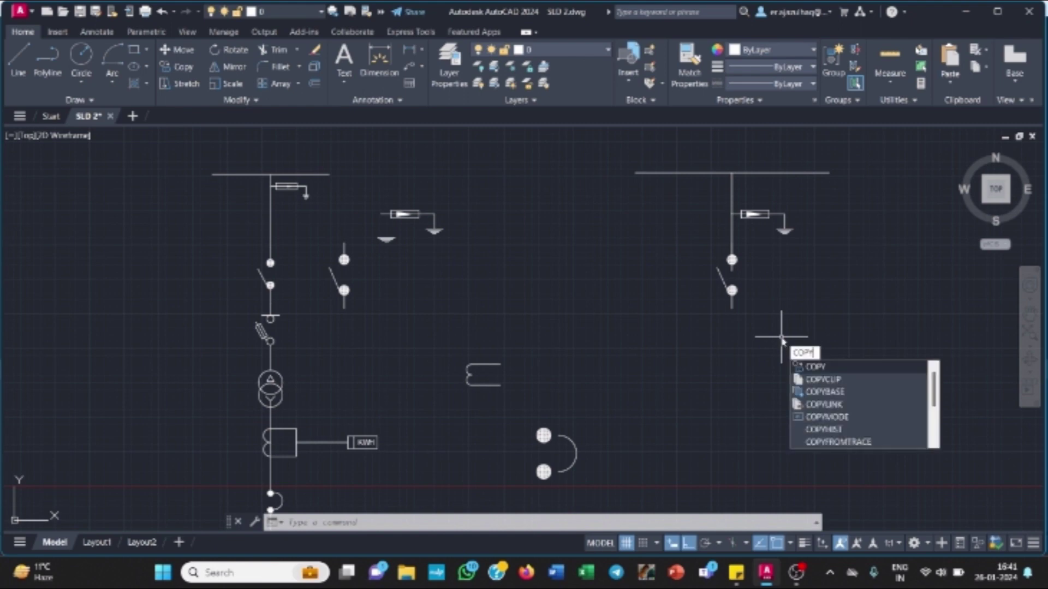
- Copy the slanted cutout symbol with its terminals beneath the switch on the right-hand line
key("Return")
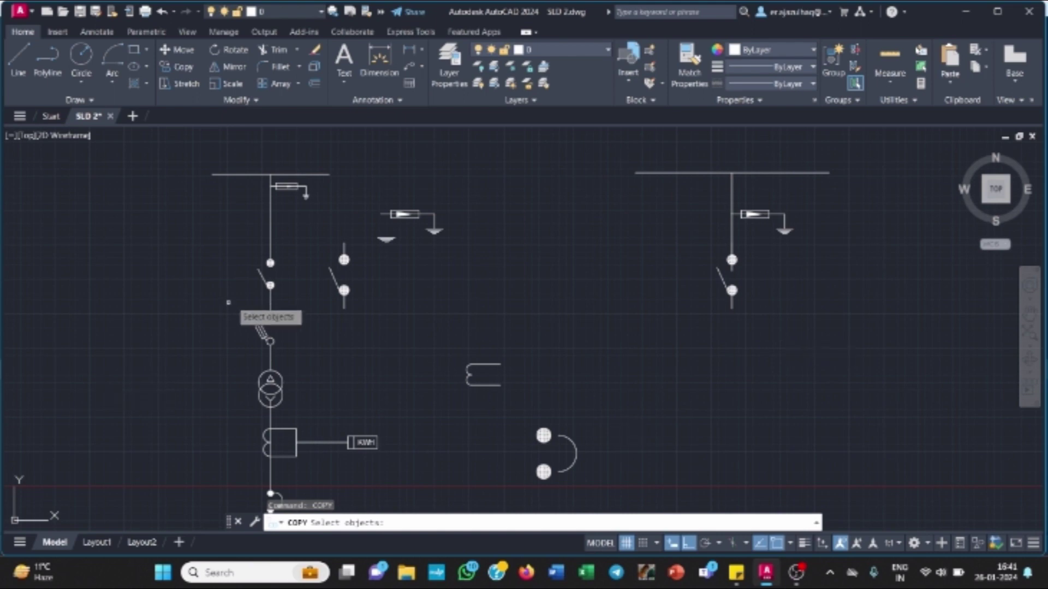
left_click(242, 295)
left_click(291, 356)
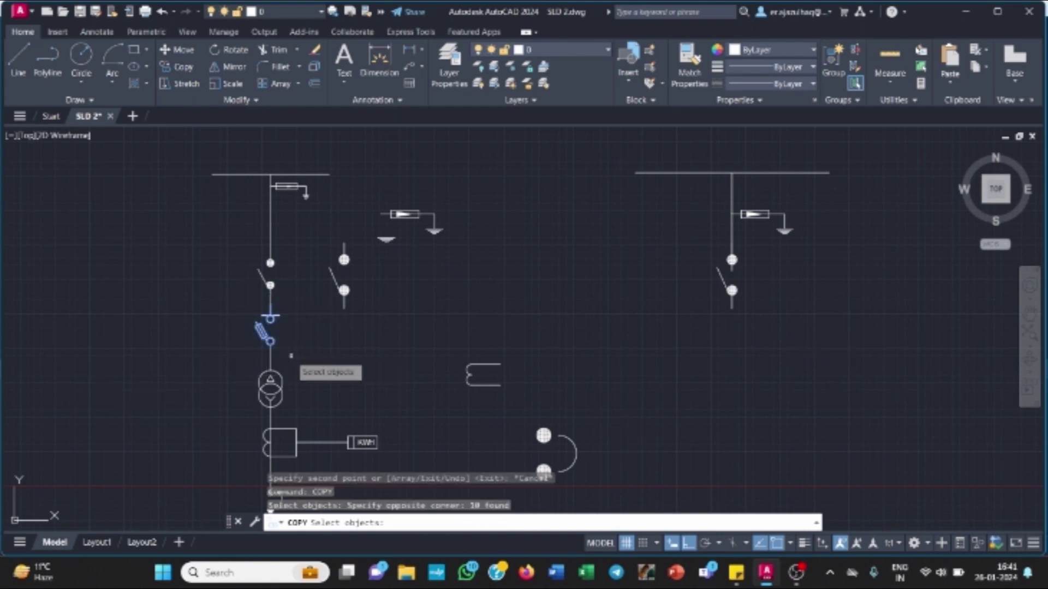
key("Return")
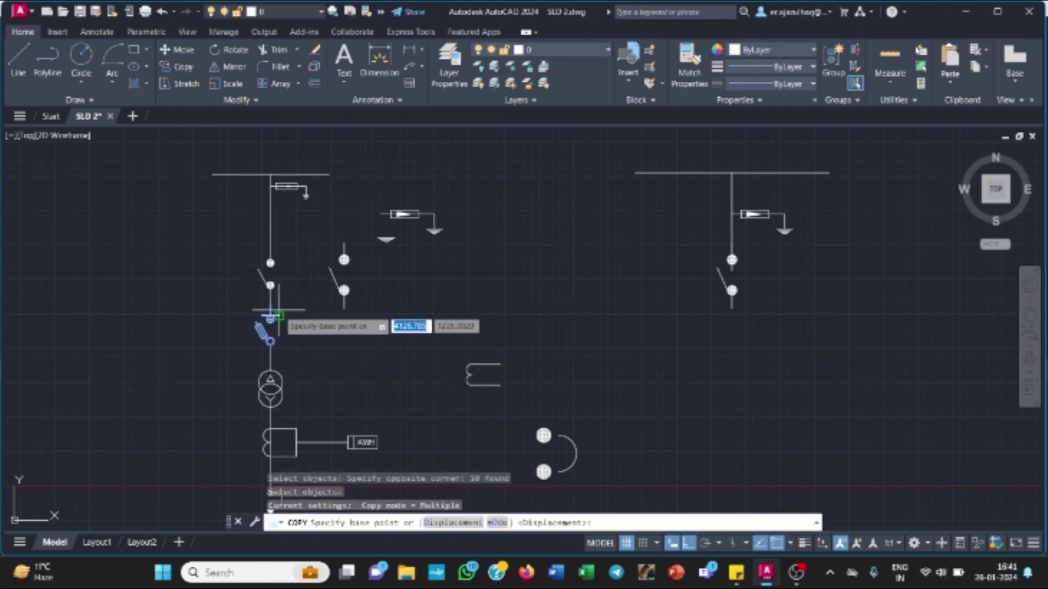
left_click(270, 304)
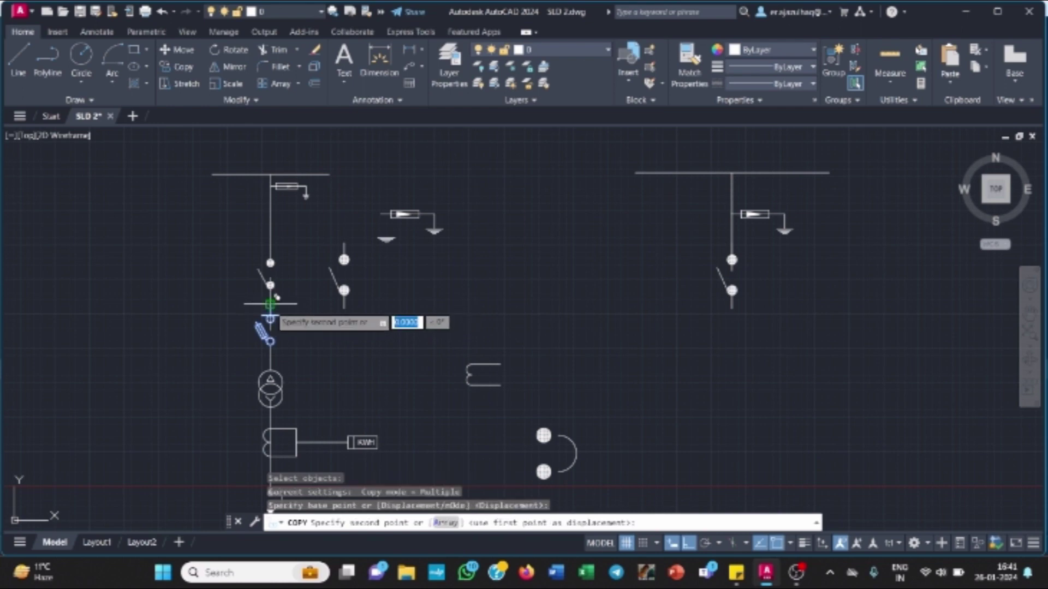
left_click(732, 315)
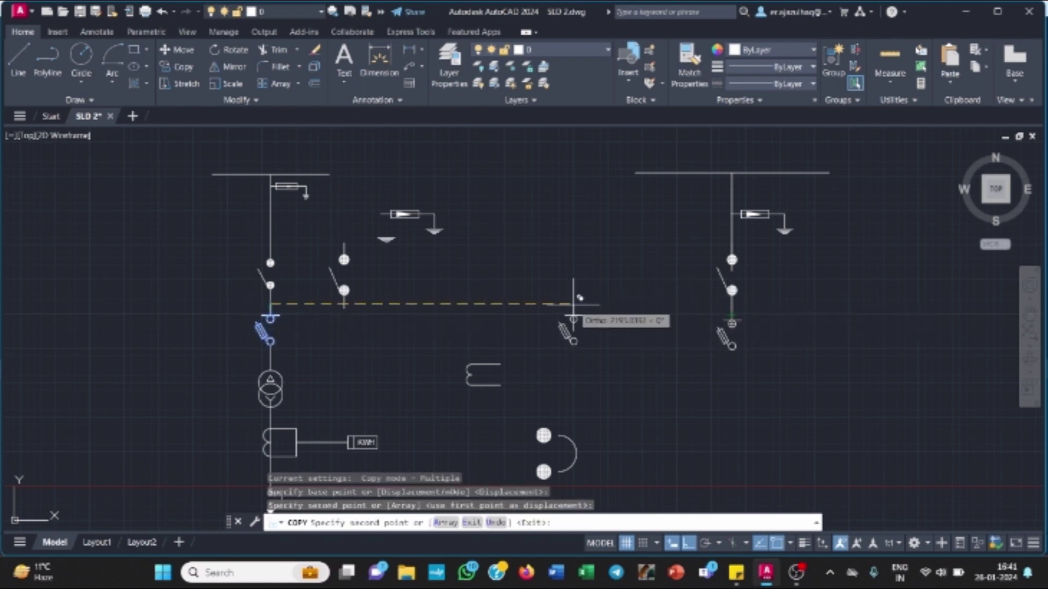
- Extend the right feeder with a short vertical line below the fuse
key("Escape")
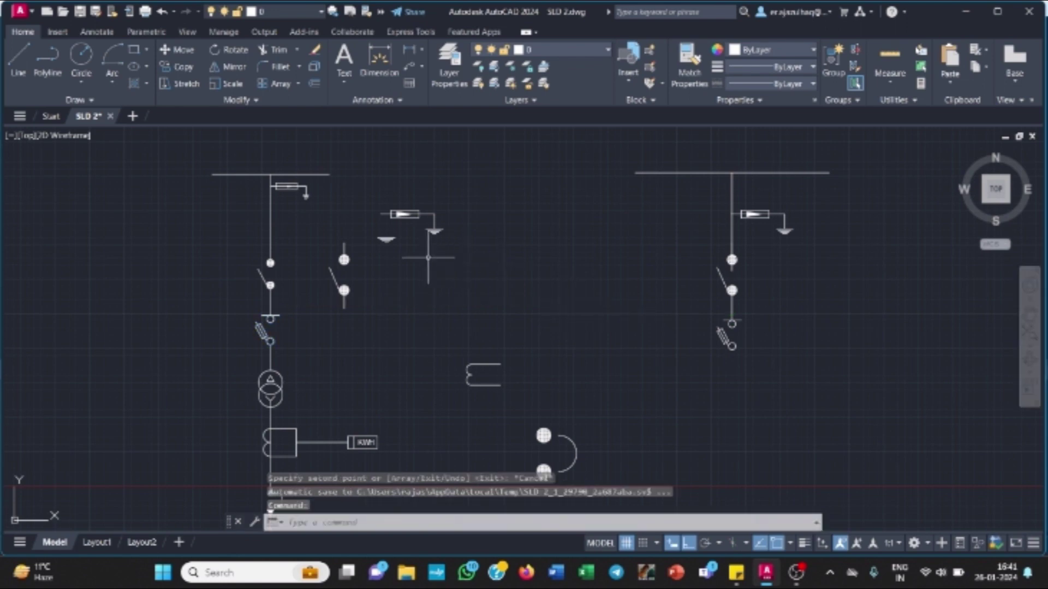
left_click(18, 59)
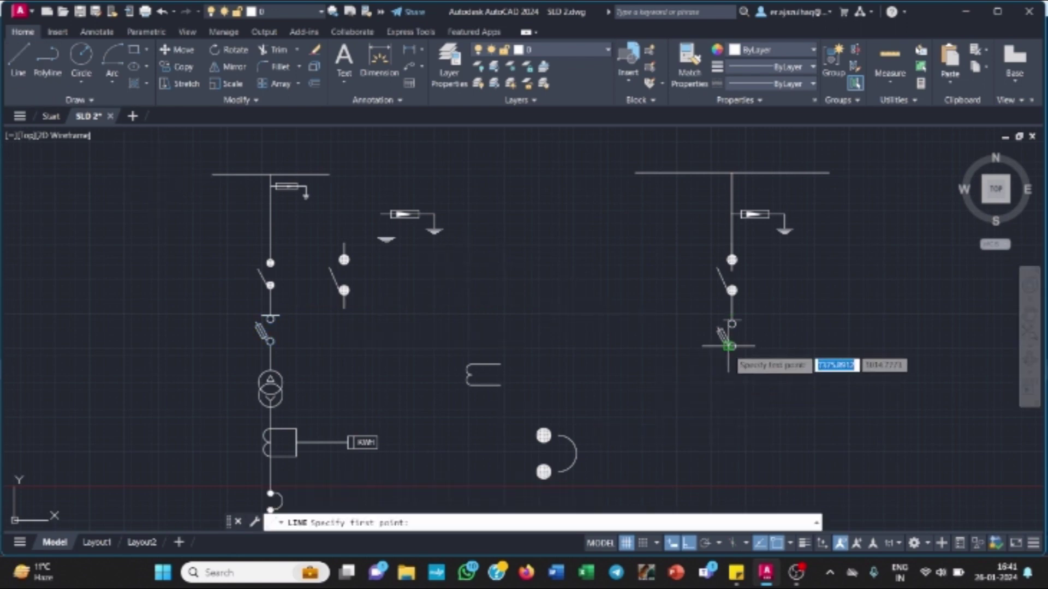
left_click(732, 349)
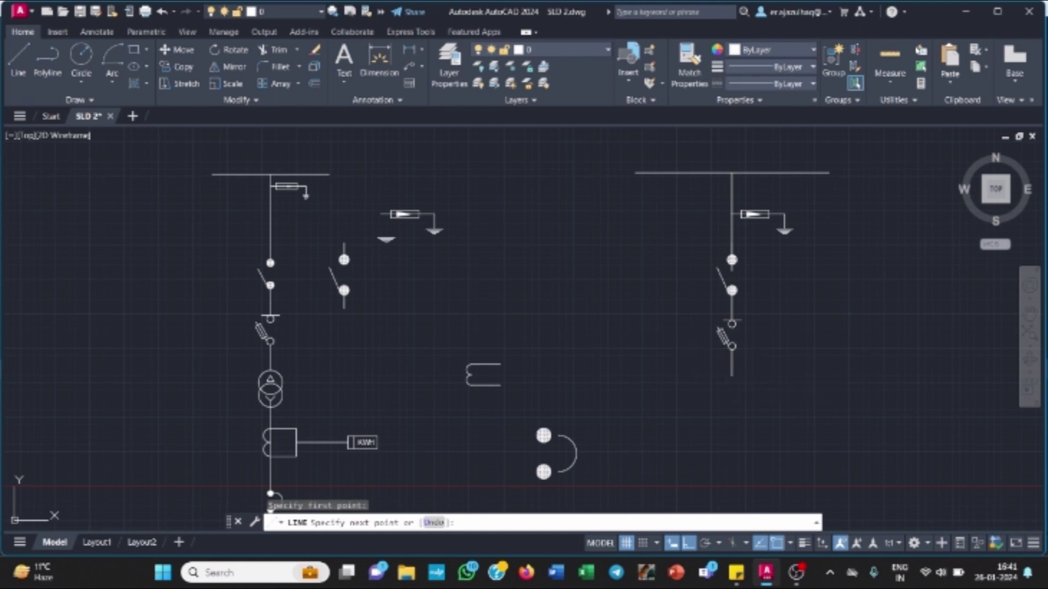
left_click(731, 375)
key("Escape")
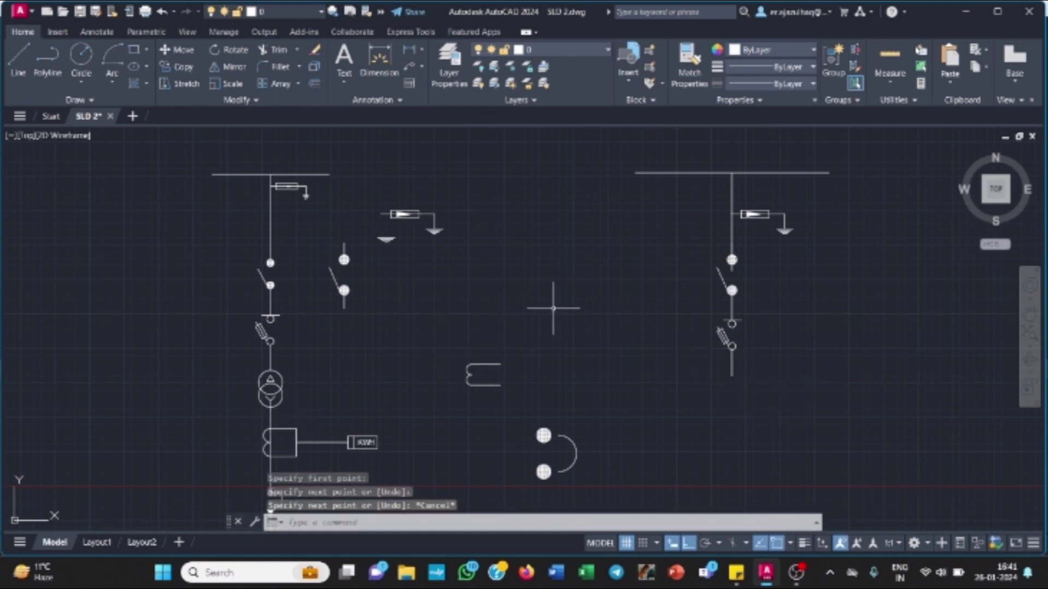
- Copy the double-circle transformer symbol onto the right feeder below the fuse
type("copy")
key("Return")
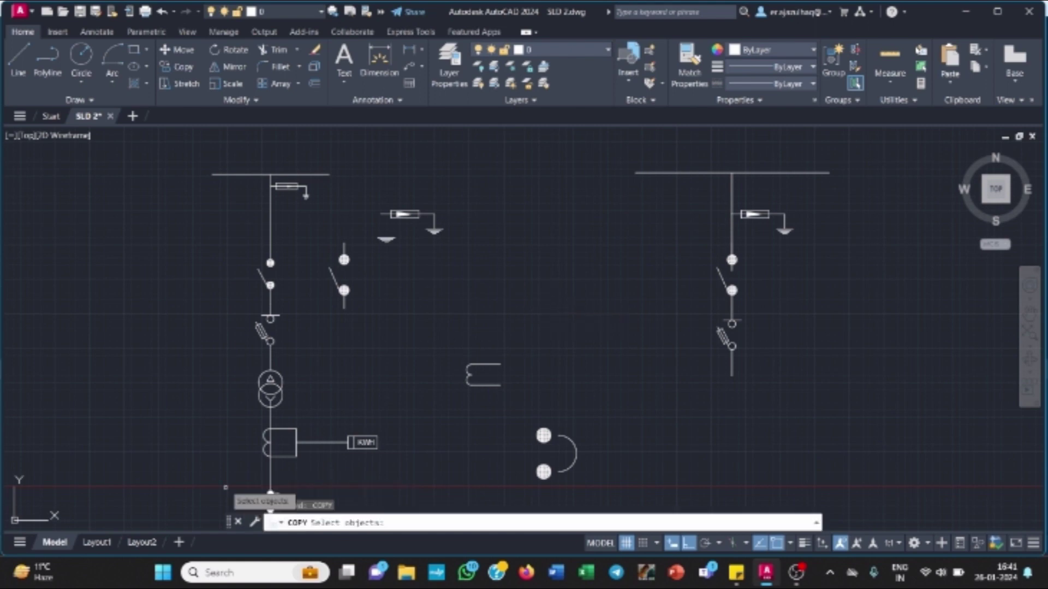
left_click(234, 359)
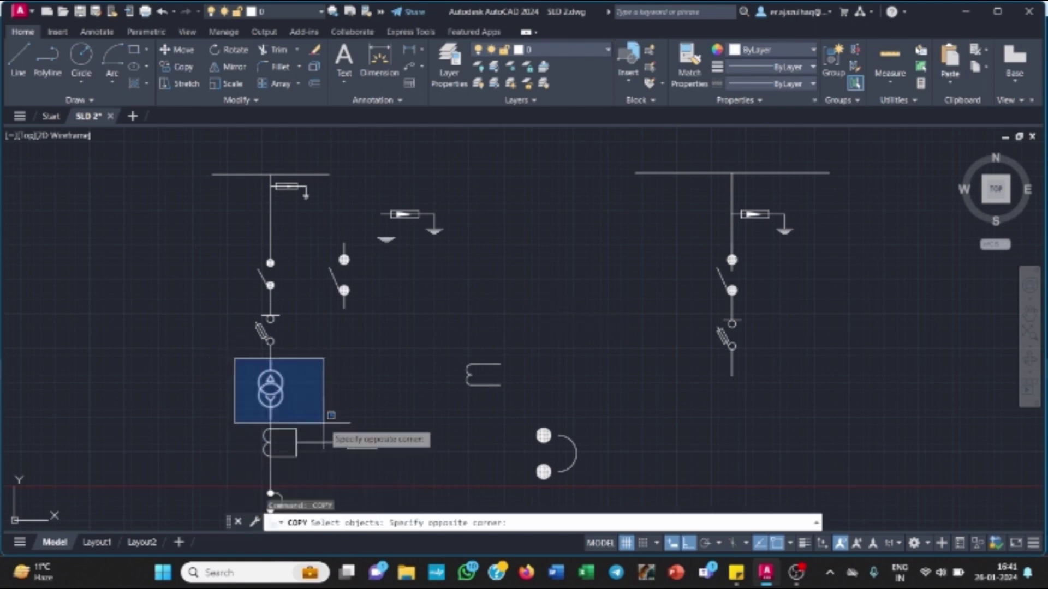
left_click(325, 428)
key("Return")
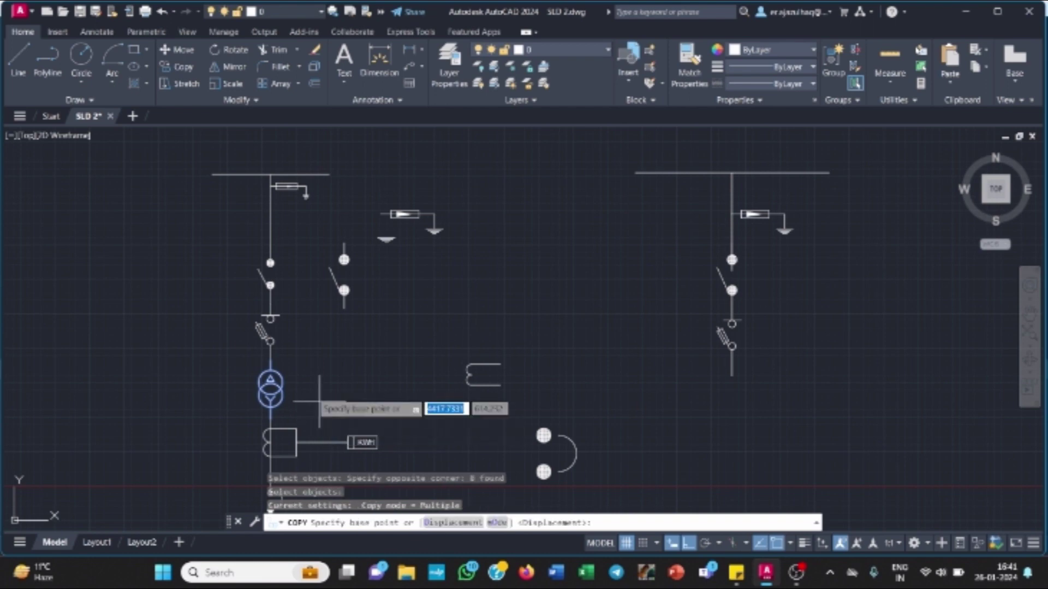
left_click(271, 360)
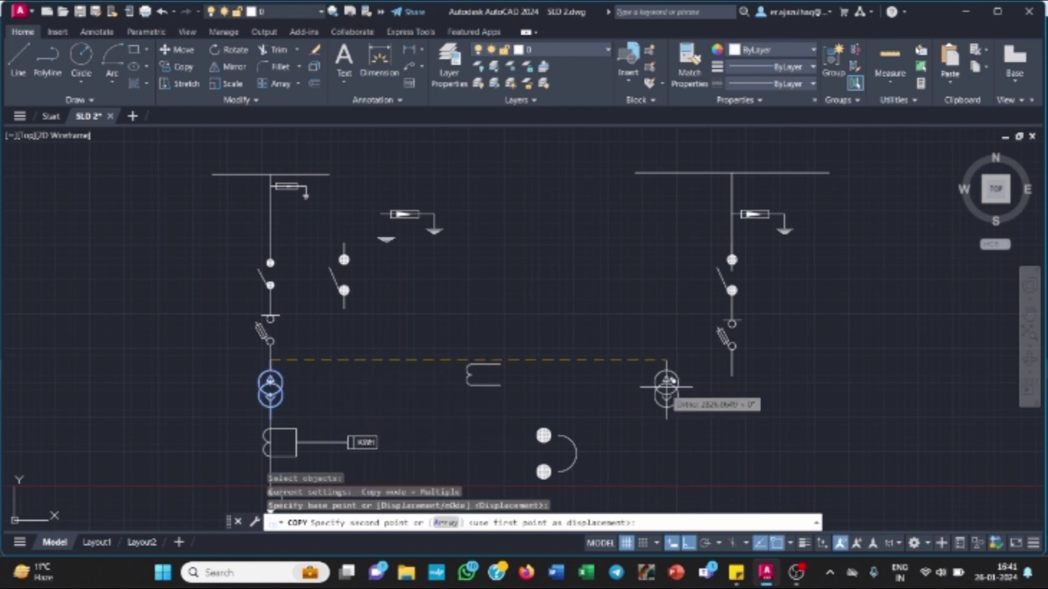
left_click(732, 376)
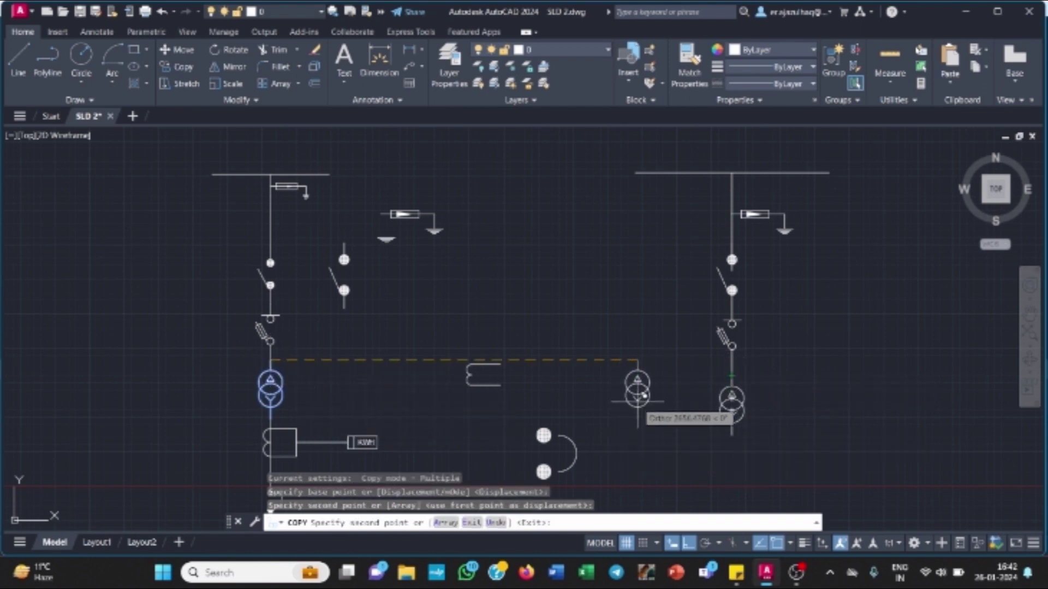
key("Escape")
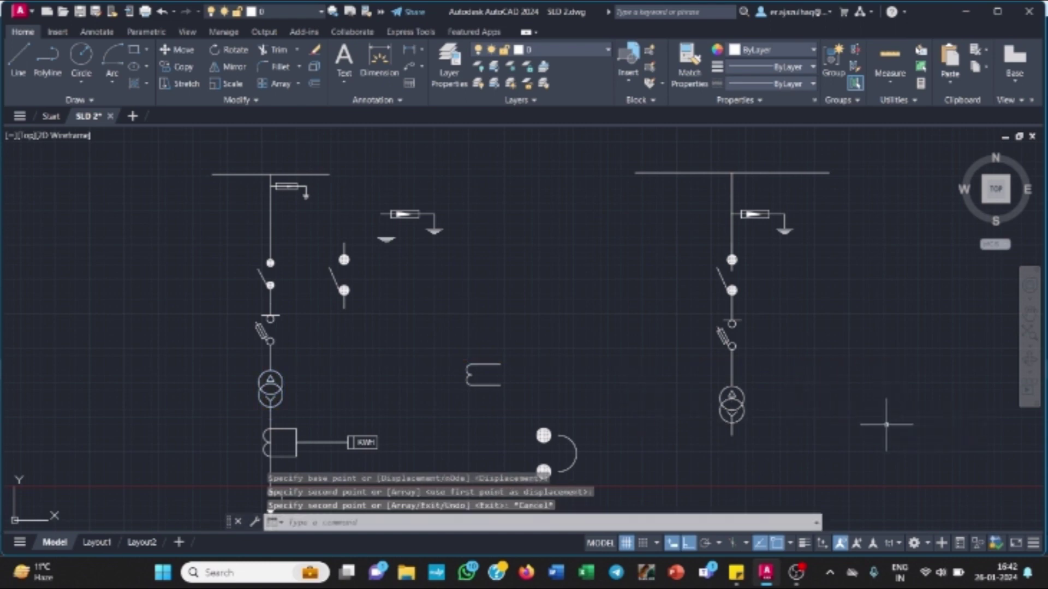
left_click(1030, 315)
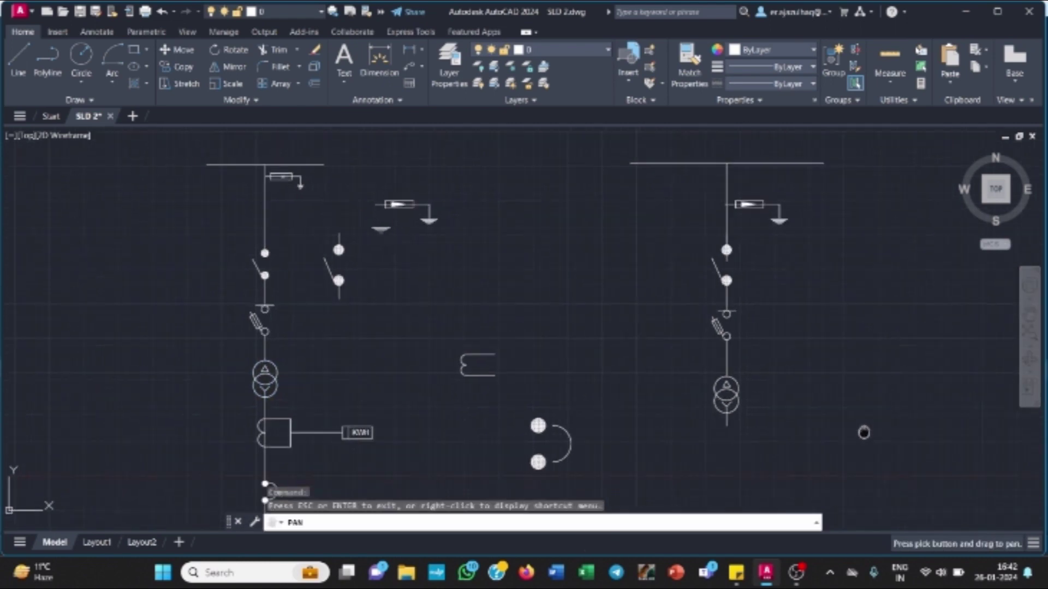
- Draw a line down from the bottom of the right transformer
left_click_drag(863, 433, 879, 300)
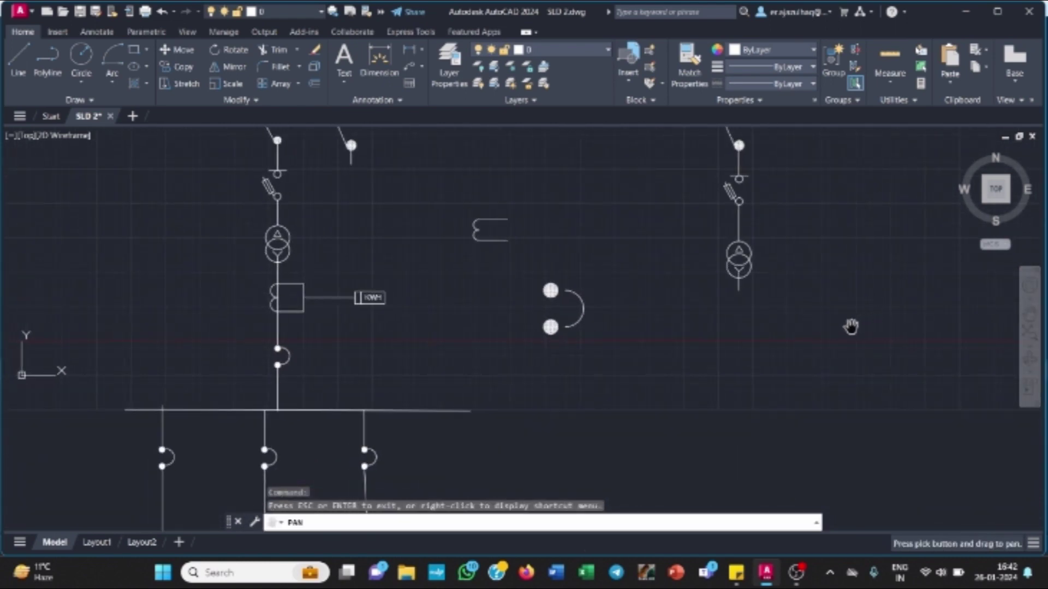
key("Escape")
left_click(18, 59)
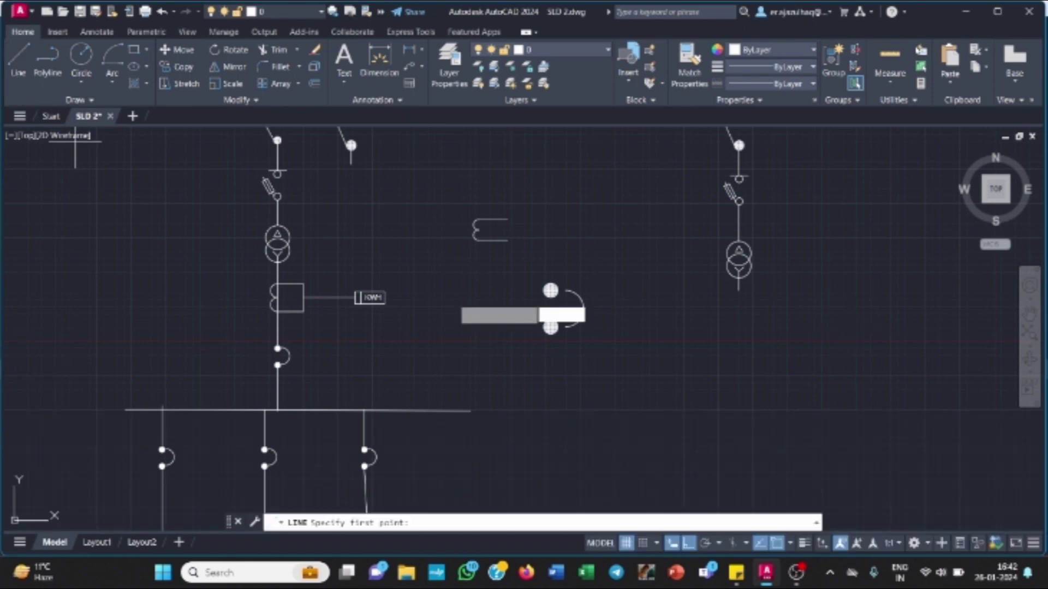
left_click(739, 291)
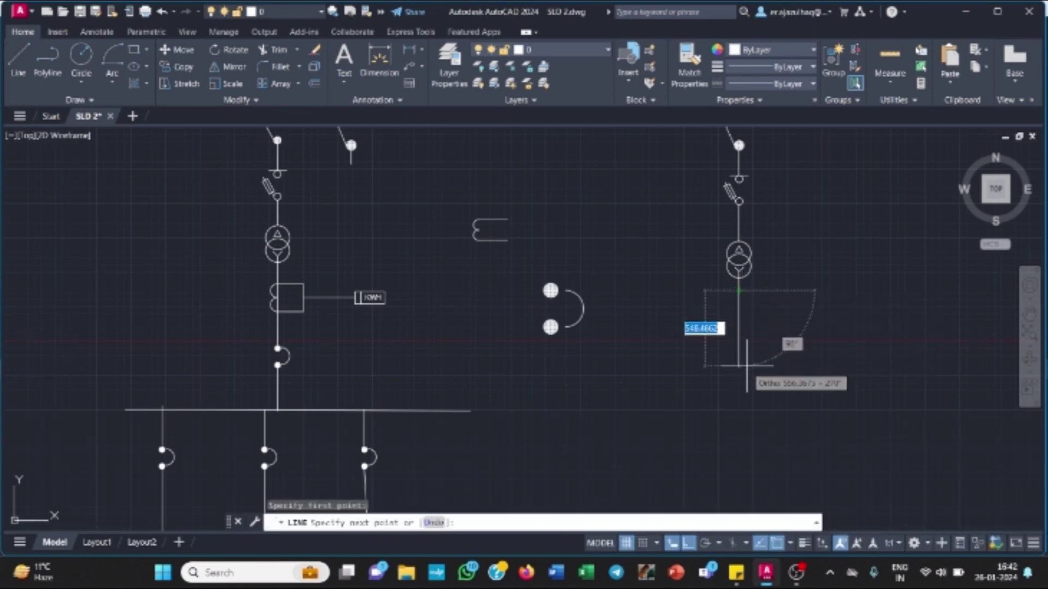
key("Escape")
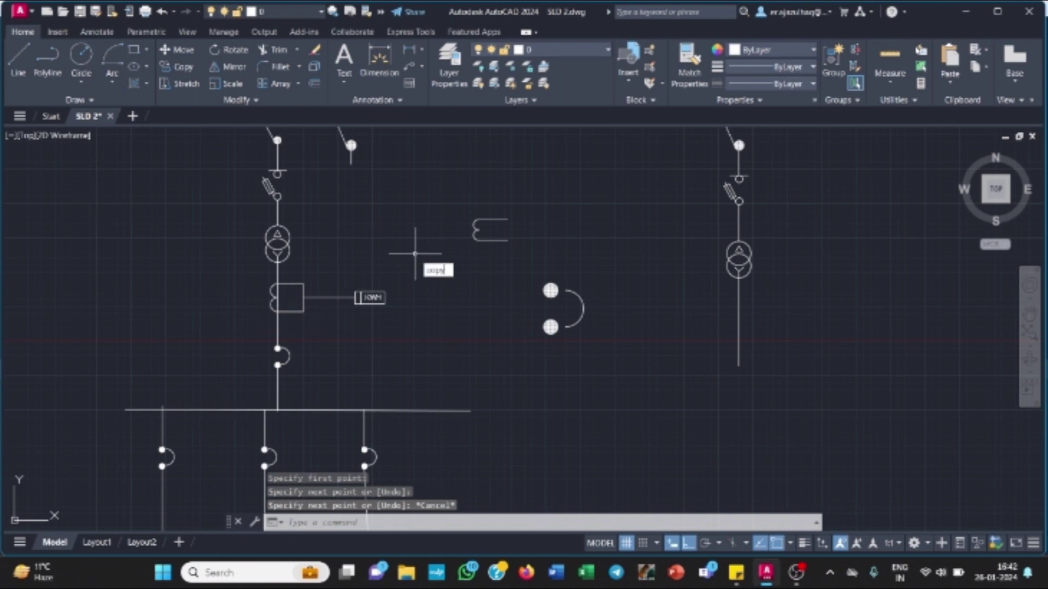
- Copy the CT coil symbol below the right transformer, with Ortho off for free placement
type("copy")
key("Return")
left_click(455, 200)
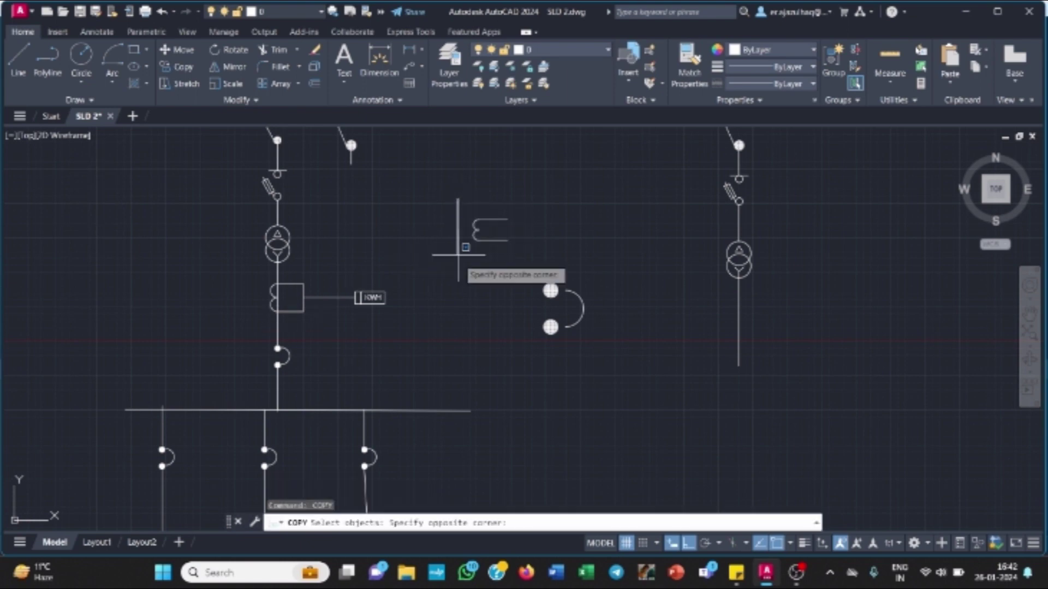
left_click(641, 297)
key("Return")
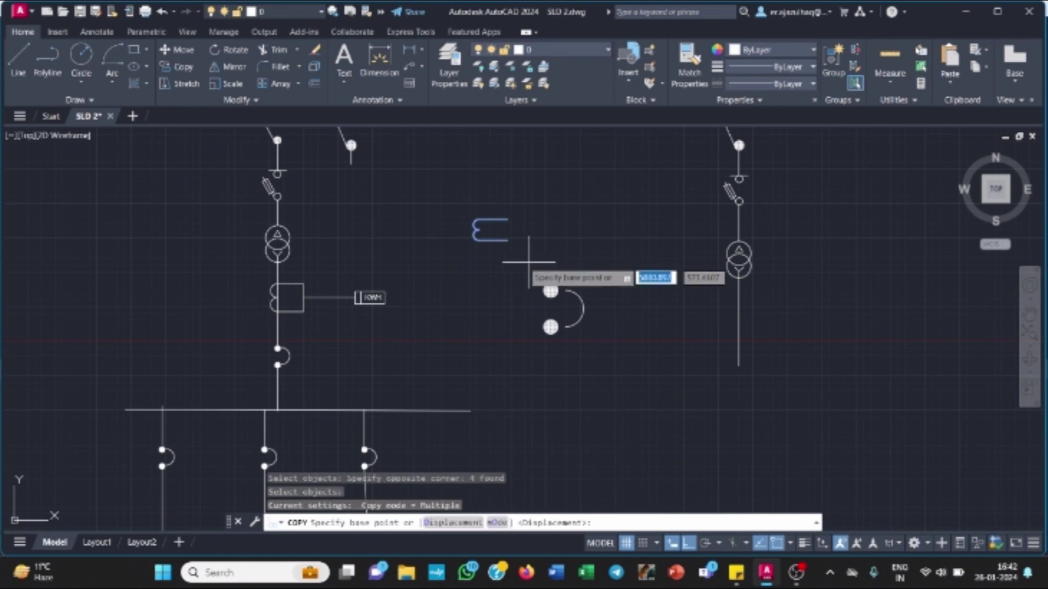
left_click(479, 228)
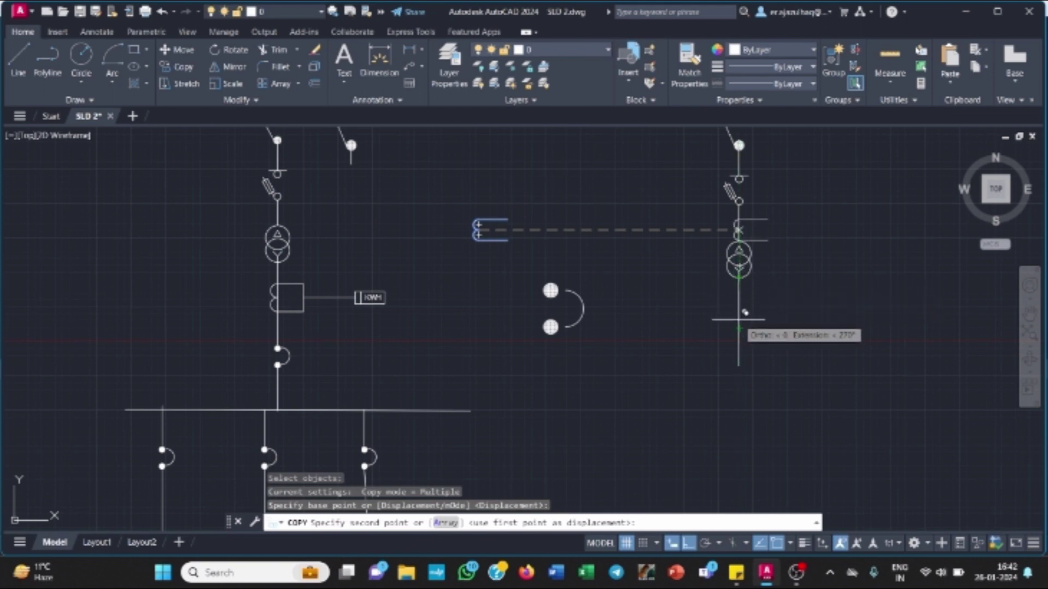
left_click(689, 542)
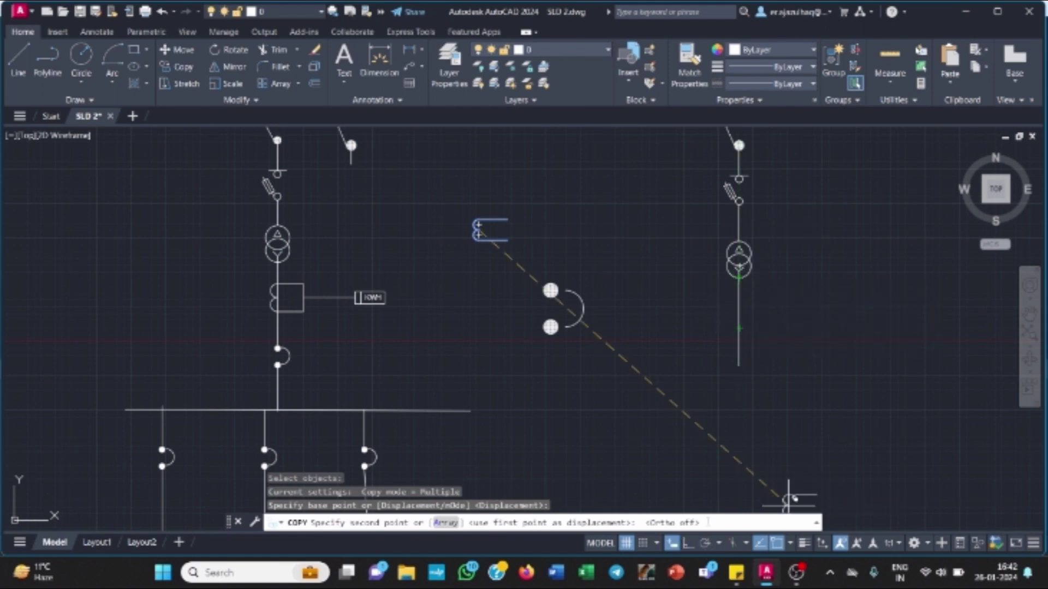
left_click(737, 312)
key("Escape")
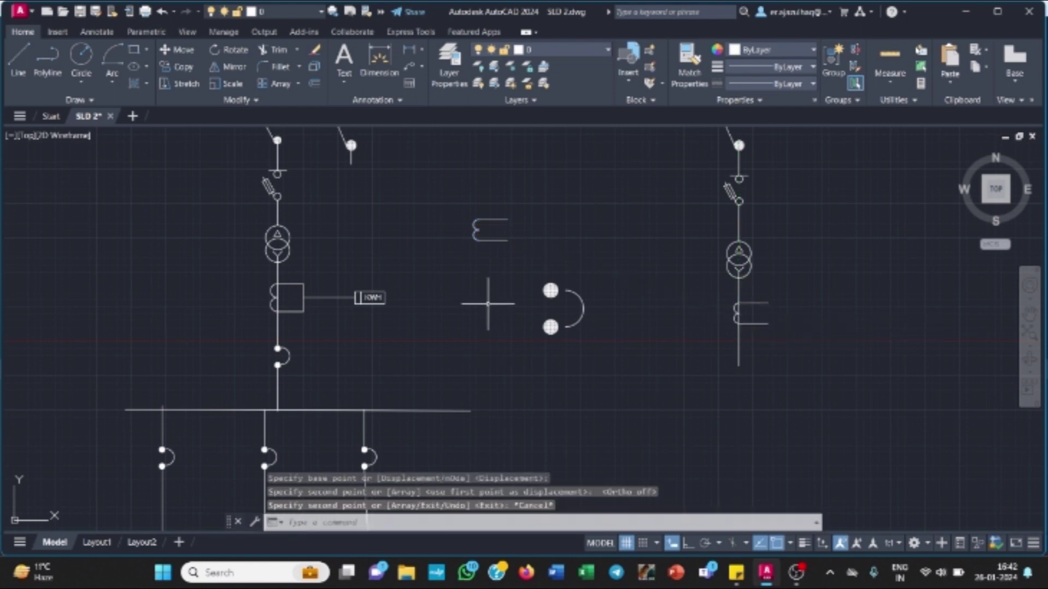
- Draw the box edge beside the right CT and a horizontal meter lead to its right
left_click(19, 60)
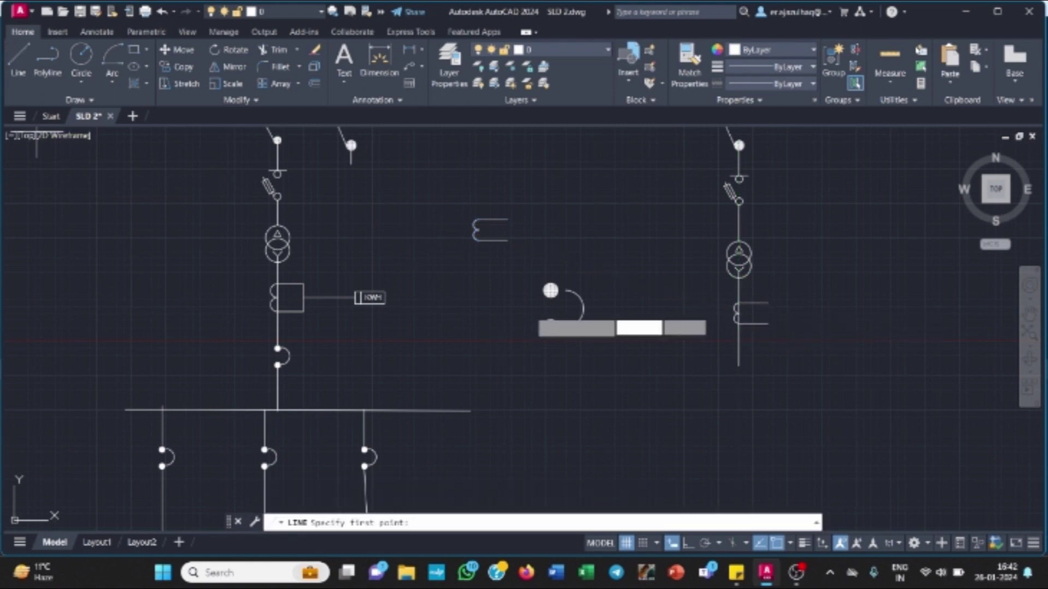
left_click(768, 303)
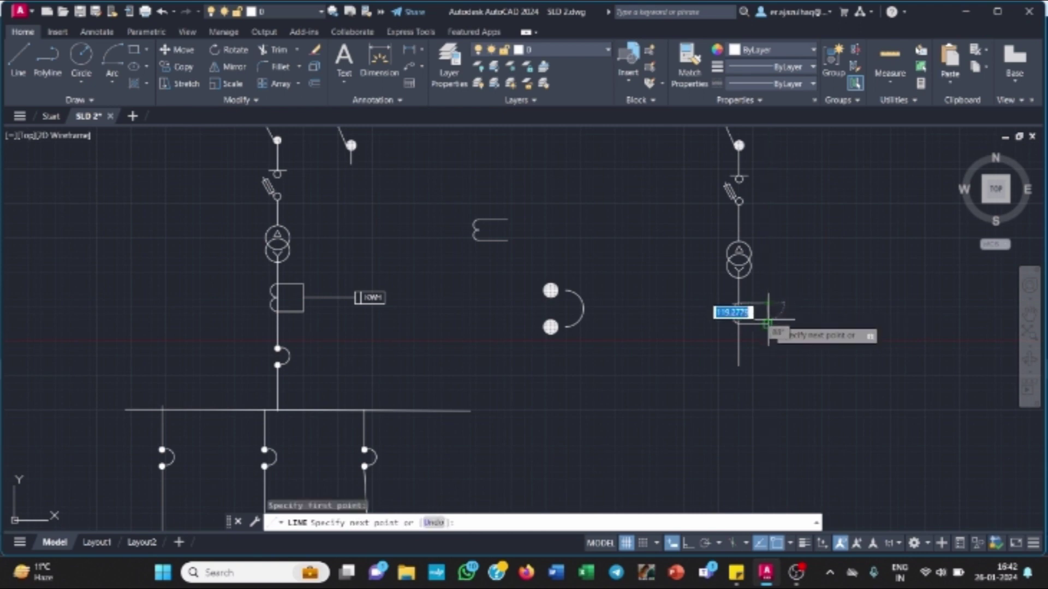
left_click(768, 323)
key("Escape")
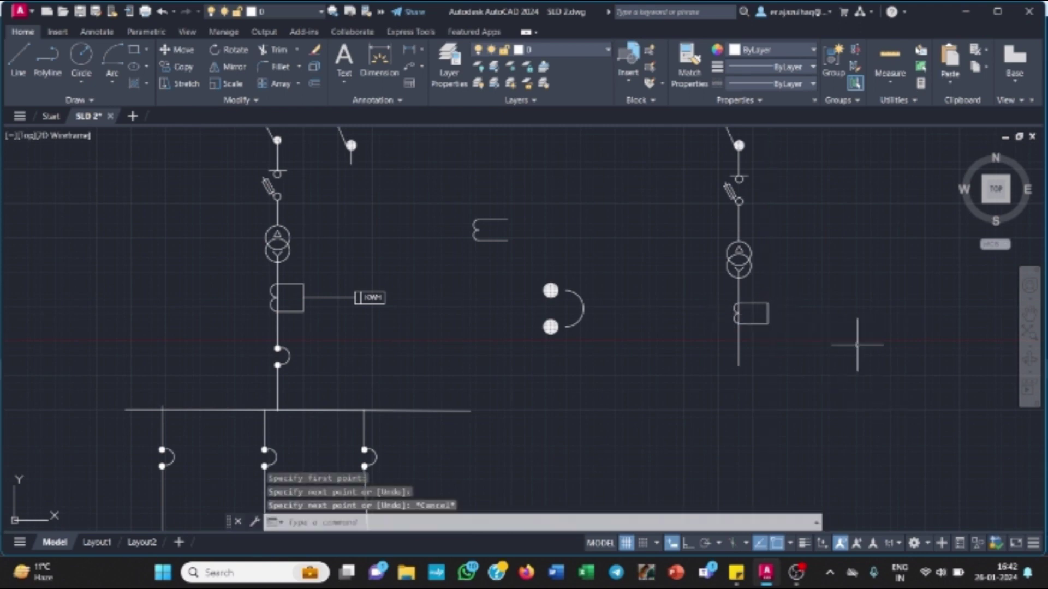
left_click(19, 61)
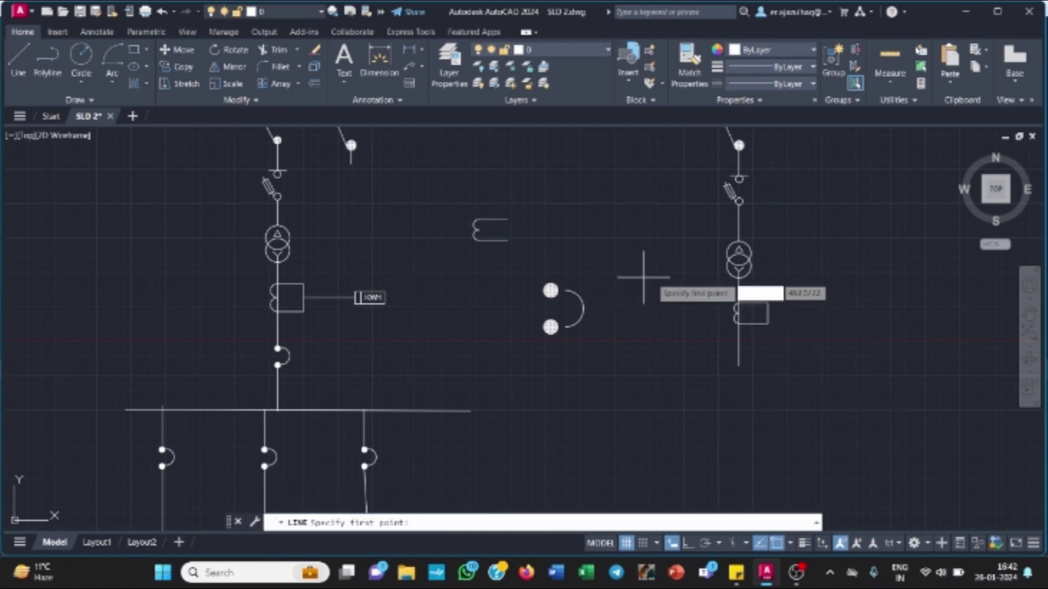
left_click(767, 313)
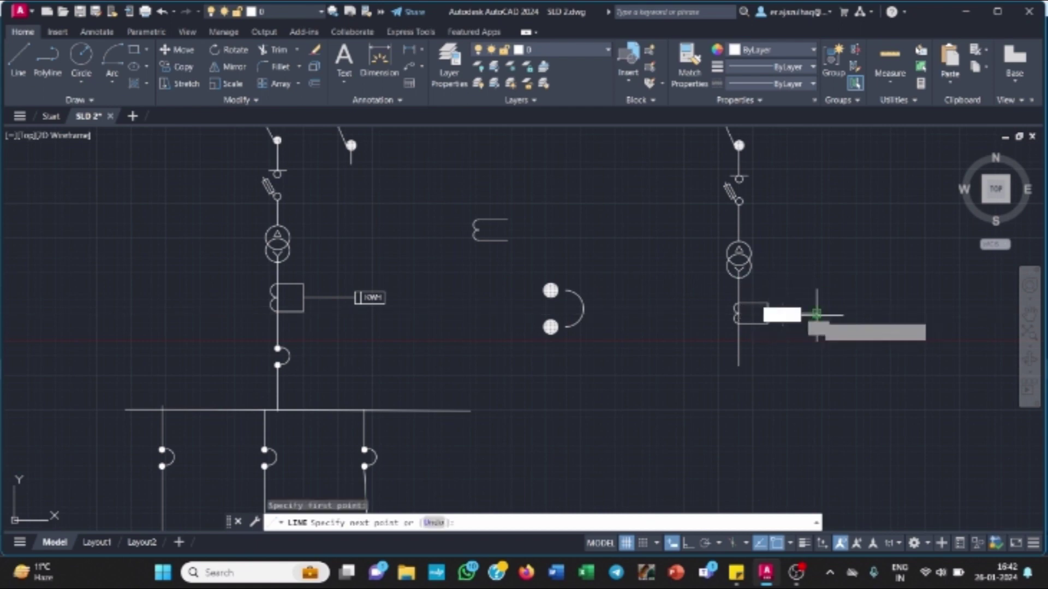
left_click(817, 314)
key("Escape")
- Copy the KWH meter box to the end of the right CT's lead
type("c")
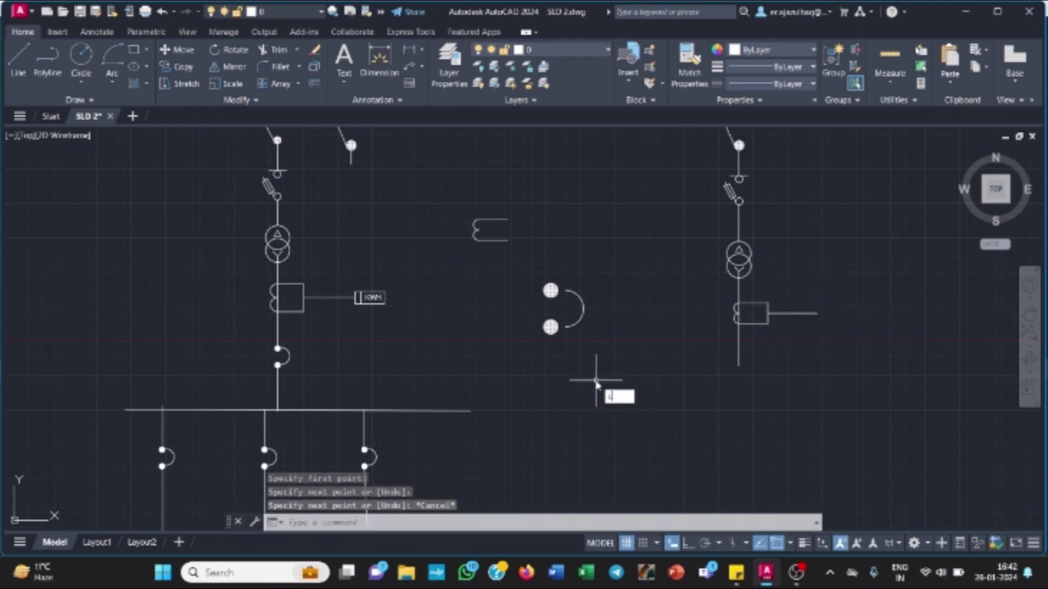
type("opy")
key("Return")
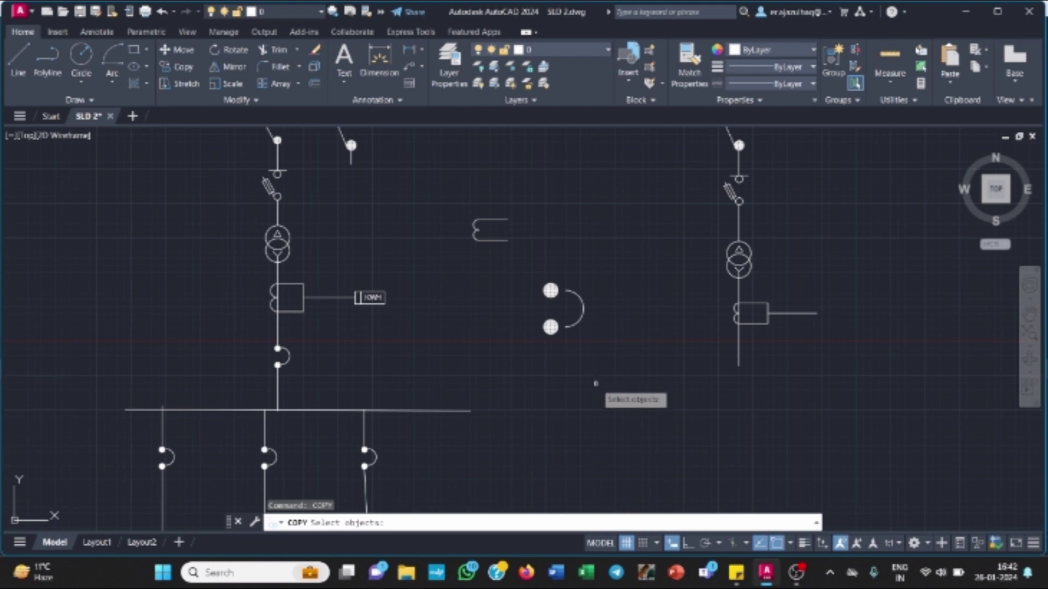
left_click(341, 267)
left_click(399, 321)
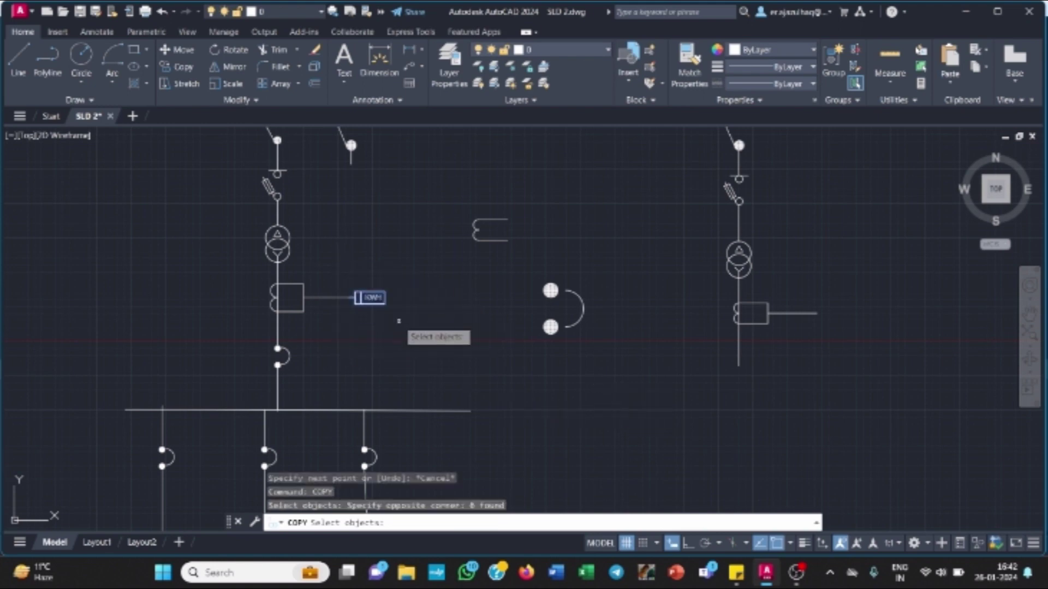
key("Return")
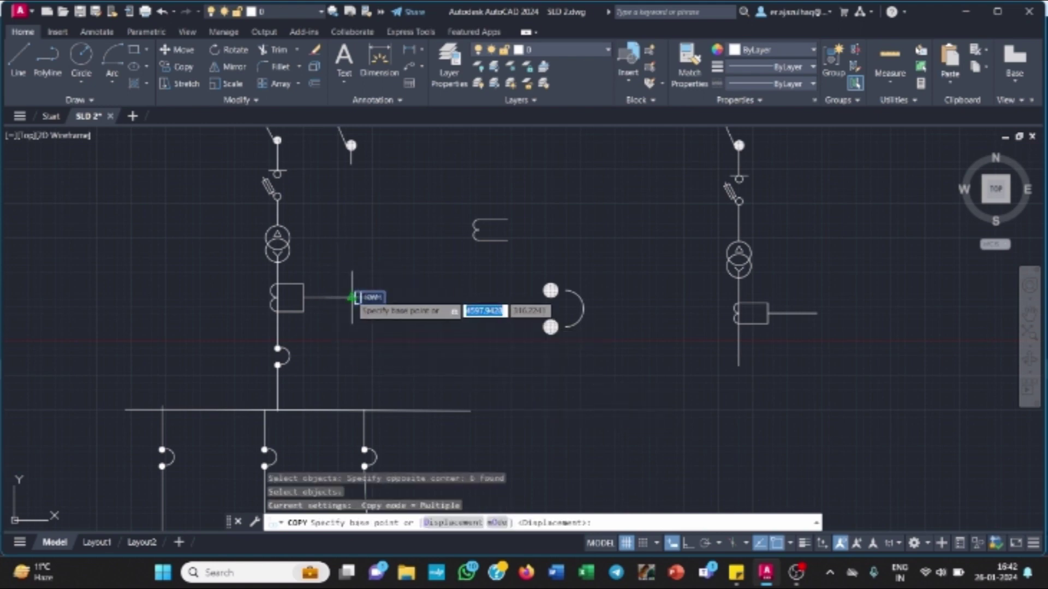
left_click(351, 297)
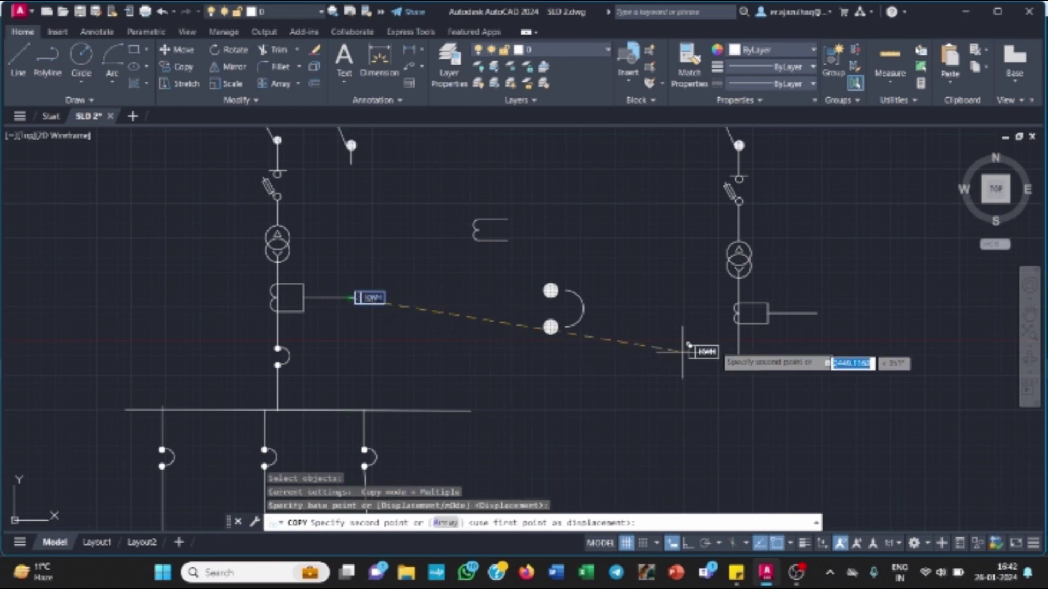
left_click(824, 308)
key("Escape")
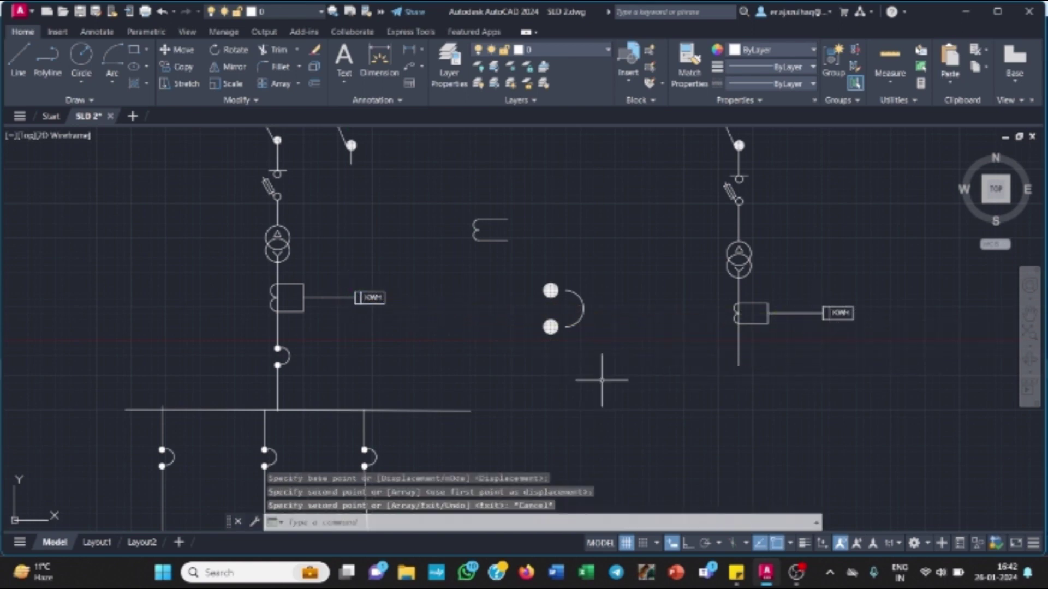
- Copy the hatched two-circle breaker below the new meter on the right feeder
type("lopy")
key("Return")
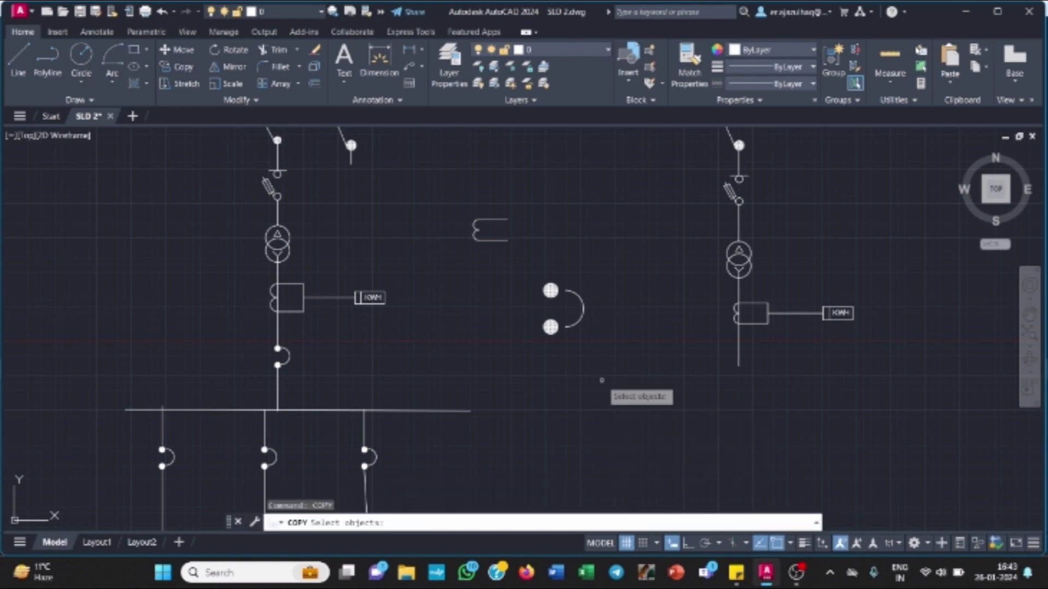
left_click(490, 235)
key("Escape")
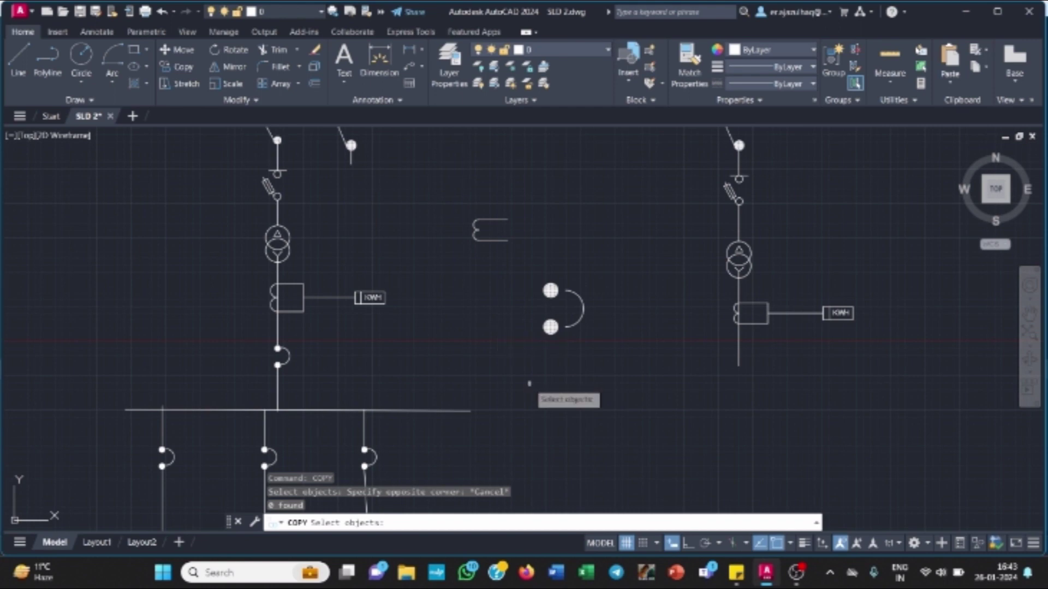
type("copy")
key("Return")
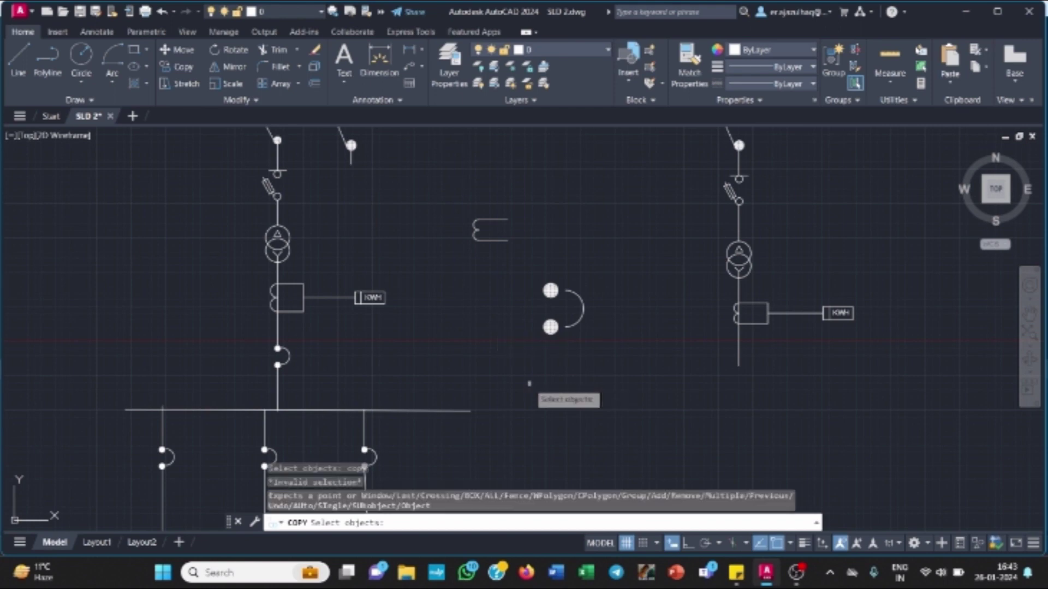
left_click(513, 256)
left_click(632, 392)
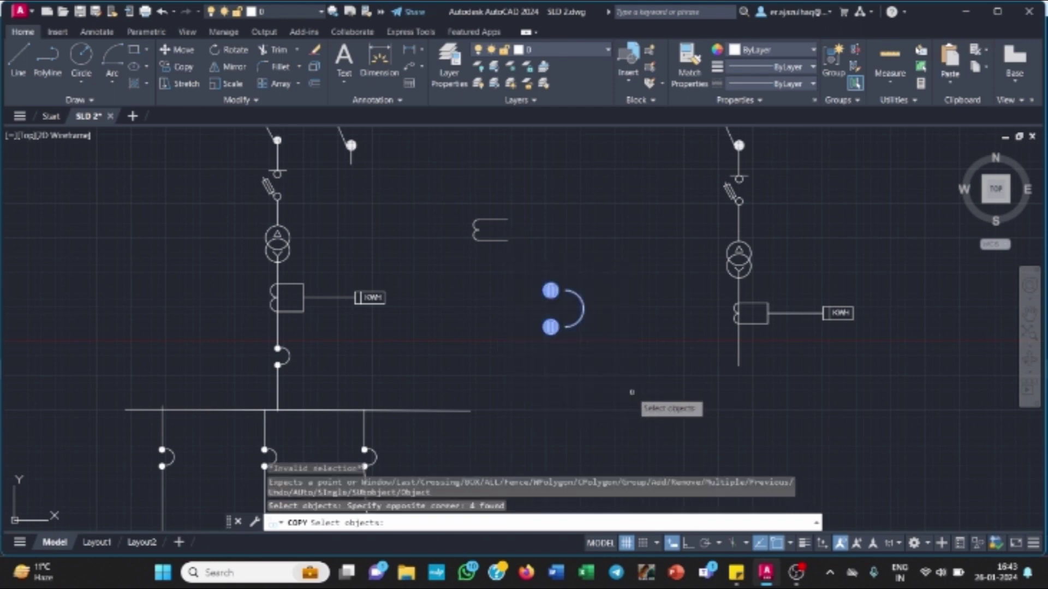
key("Return")
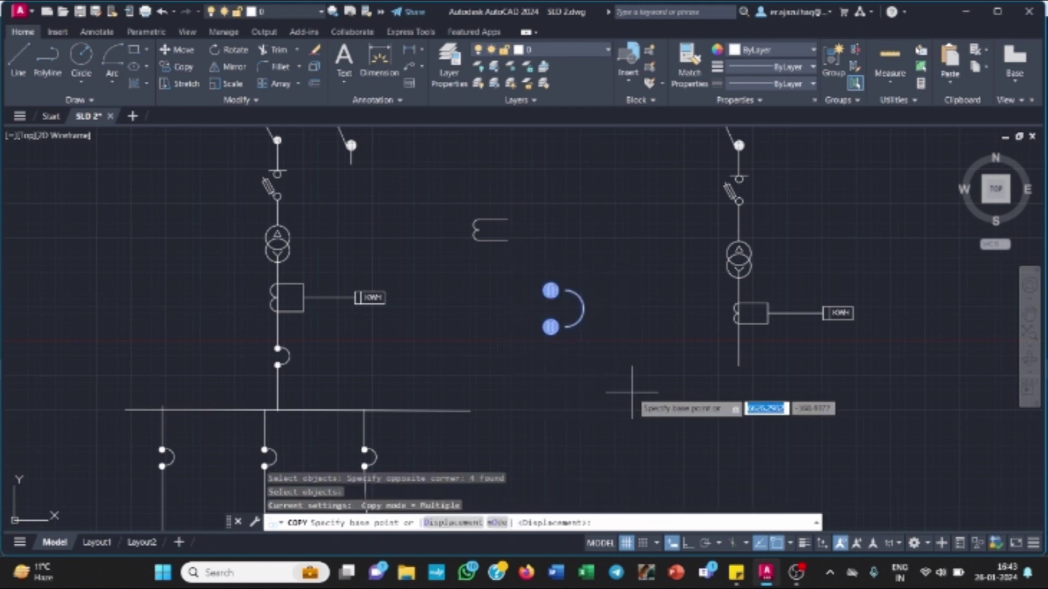
left_click(550, 284)
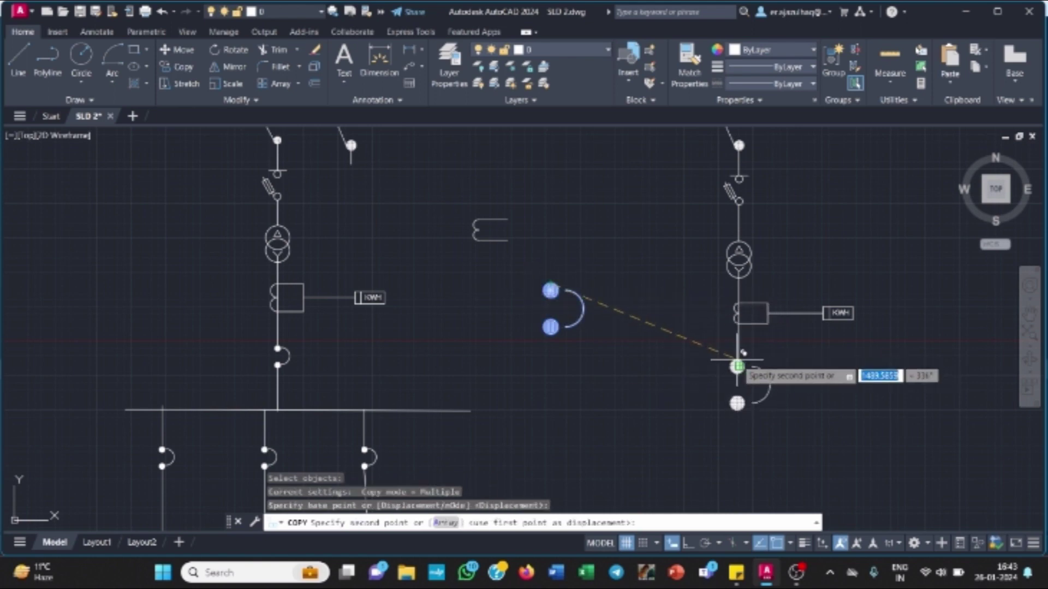
left_click(737, 360)
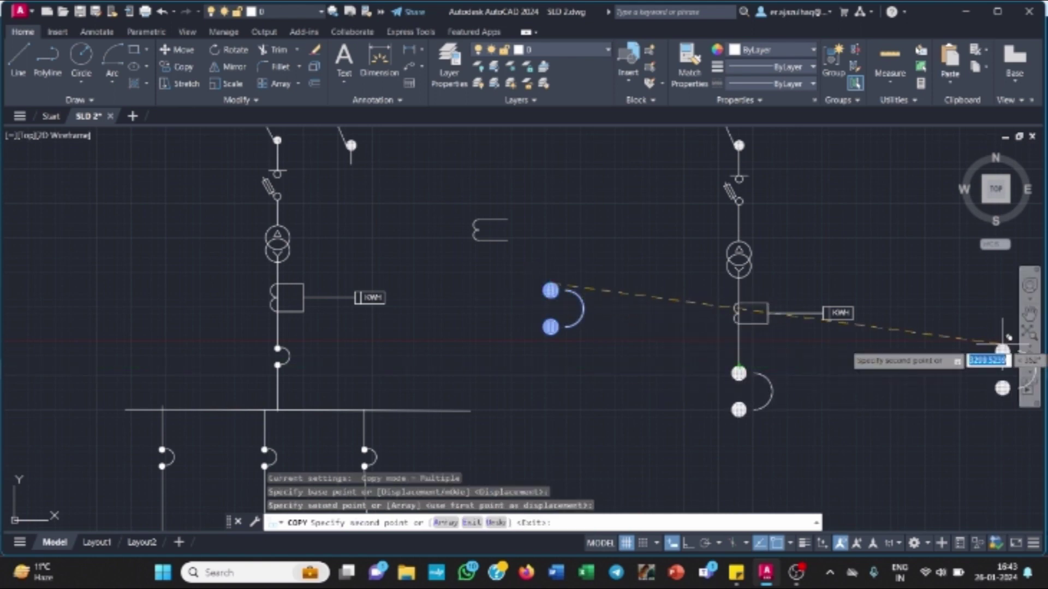
key("Escape")
scroll(729, 374, "down", 4)
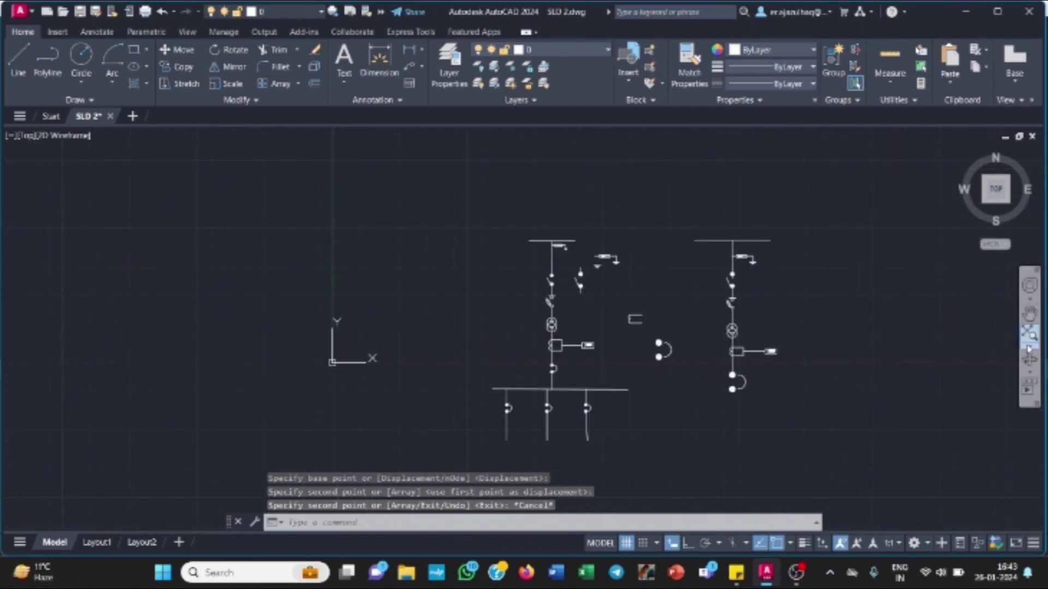
- Start a horizontal busbar line with its left end below the right-hand breaker
left_click(1030, 315)
mouse_move(831, 433)
left_mouse_down()
mouse_move(742, 339)
mouse_move(678, 319)
left_mouse_up()
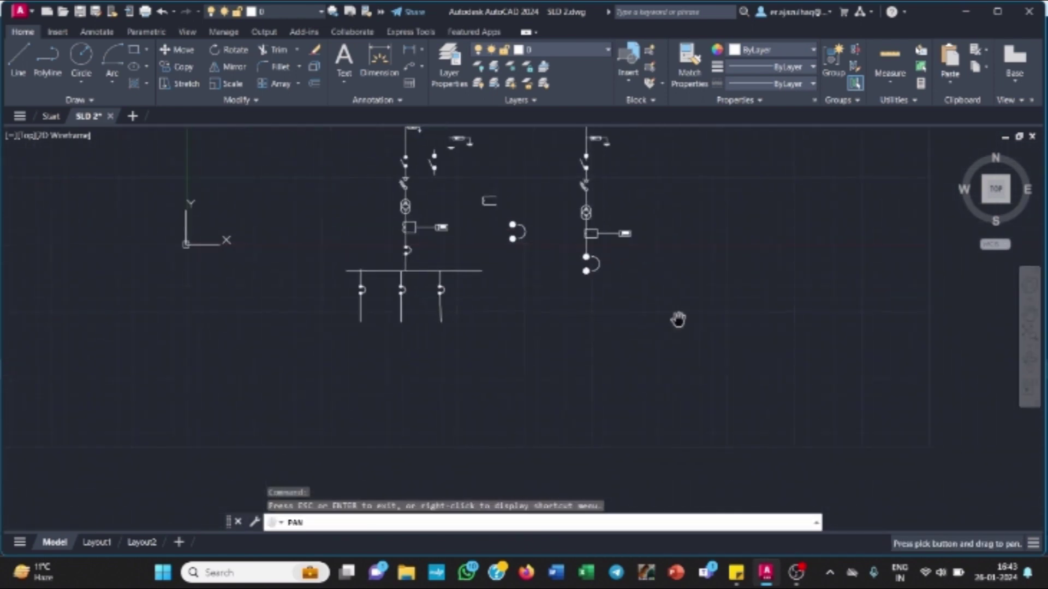
left_click_drag(621, 352, 620, 353)
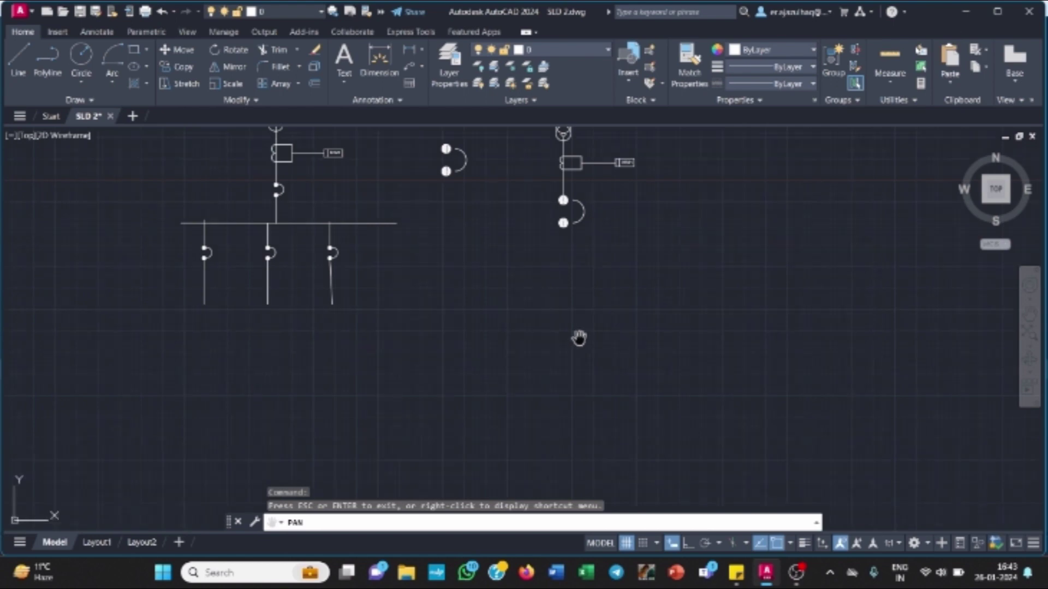
key("Escape")
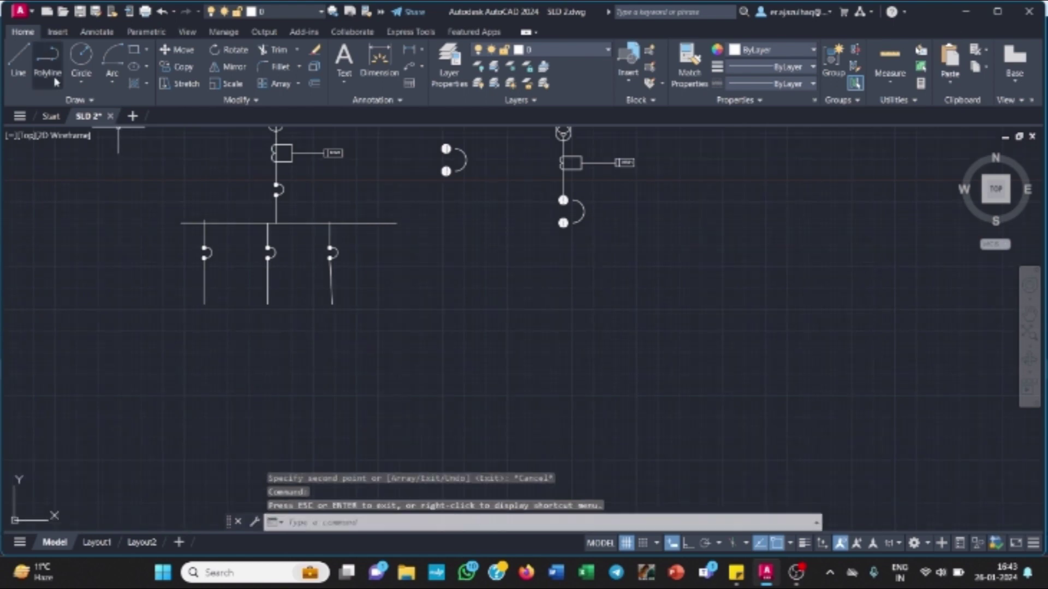
left_click(18, 59)
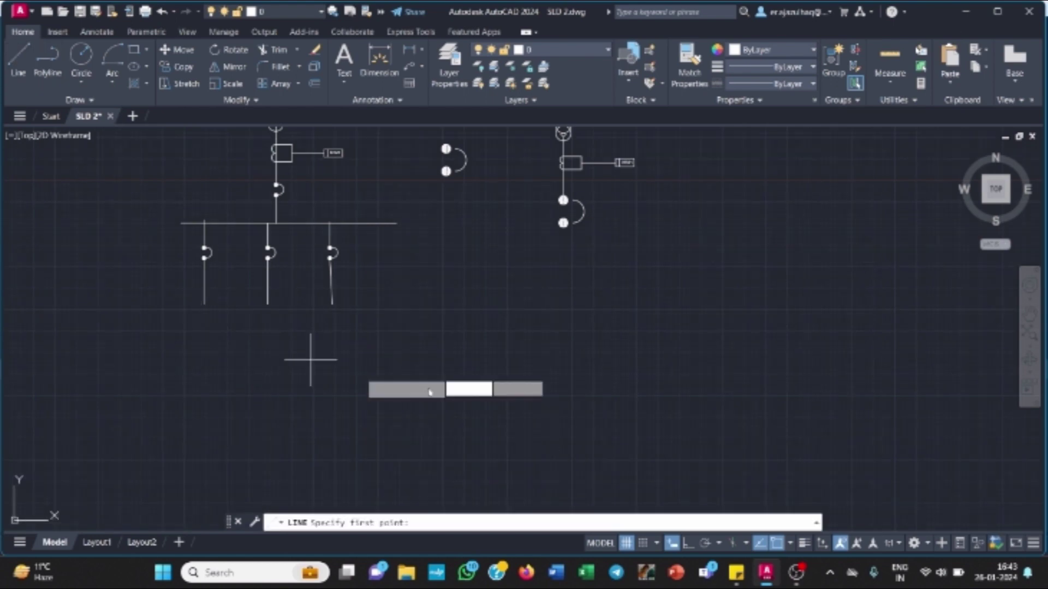
left_click(481, 267)
- Finish the busbar's right end, then draw a vertical lead from the new breaker's lower terminal down to the busbar
left_click(743, 266)
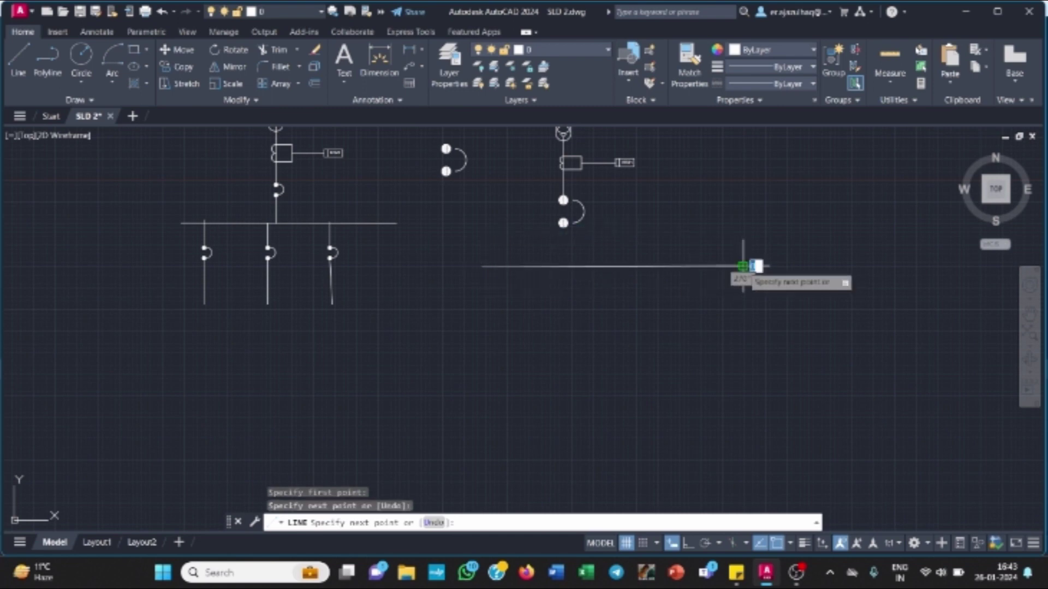
key("Escape")
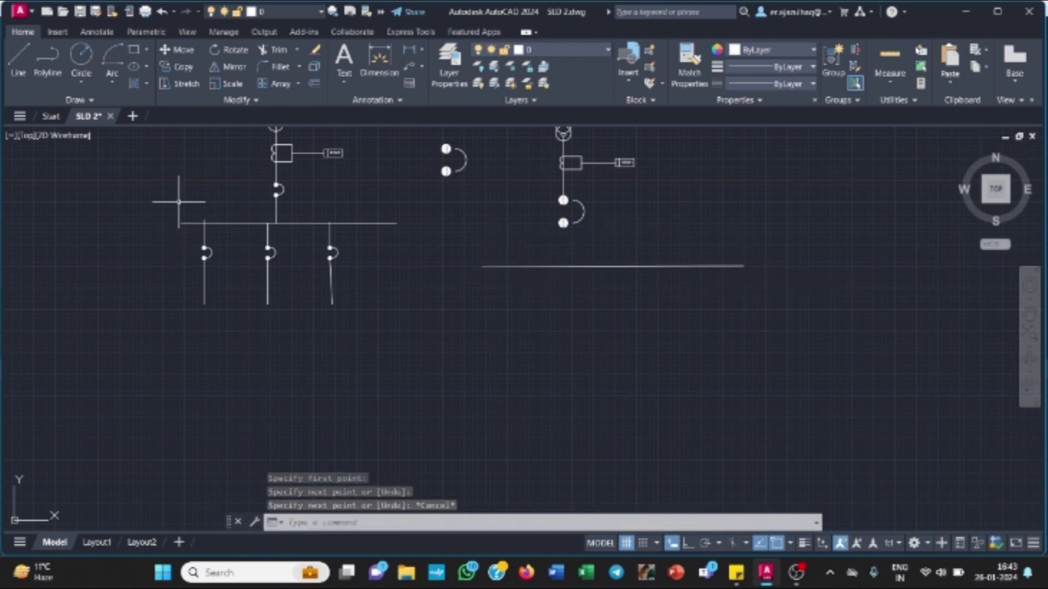
left_click(18, 59)
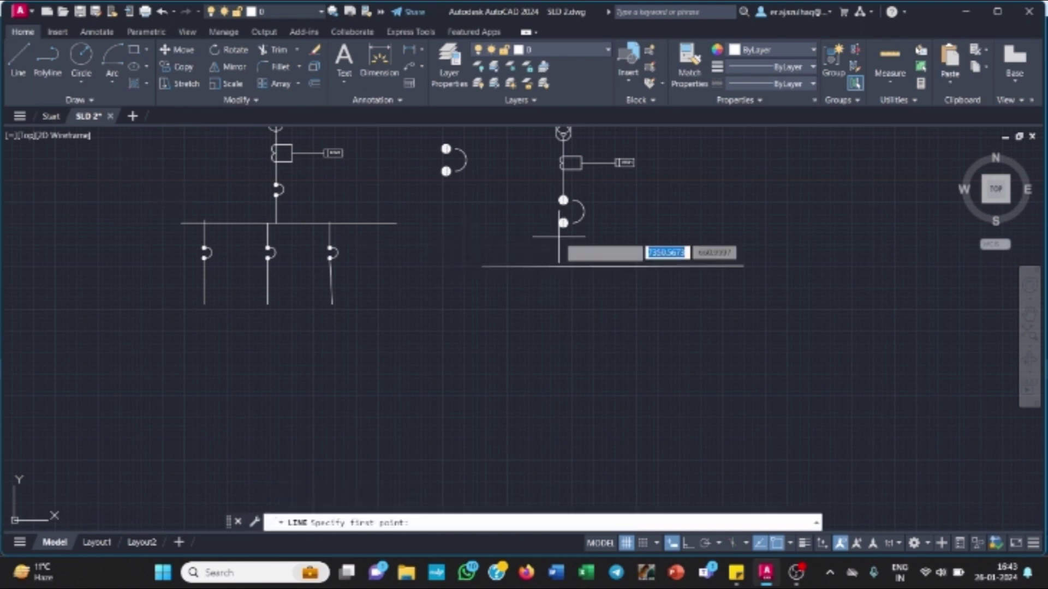
left_click(563, 224)
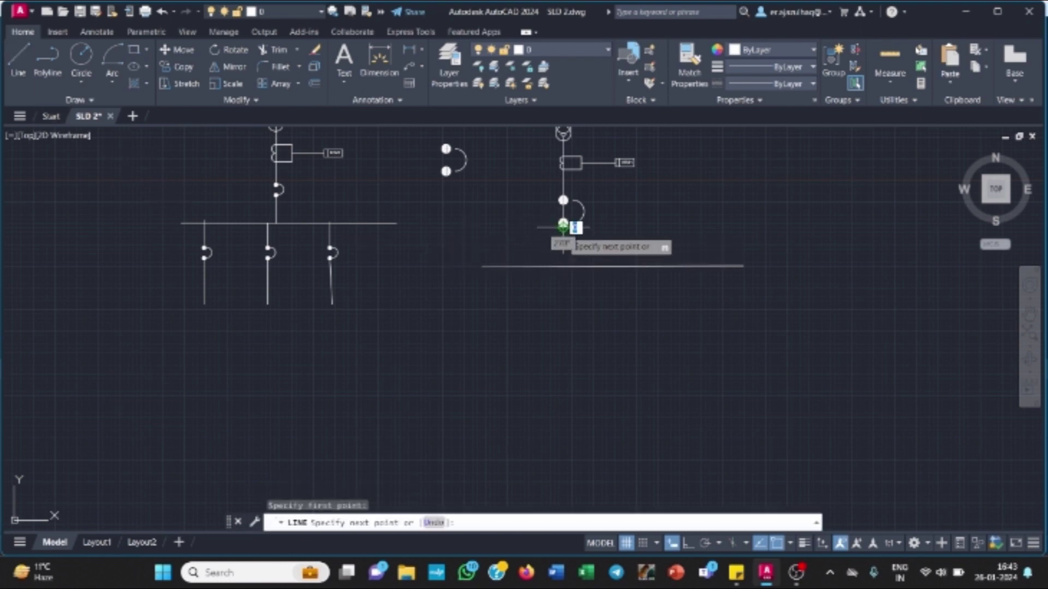
left_click(570, 266)
key("Escape")
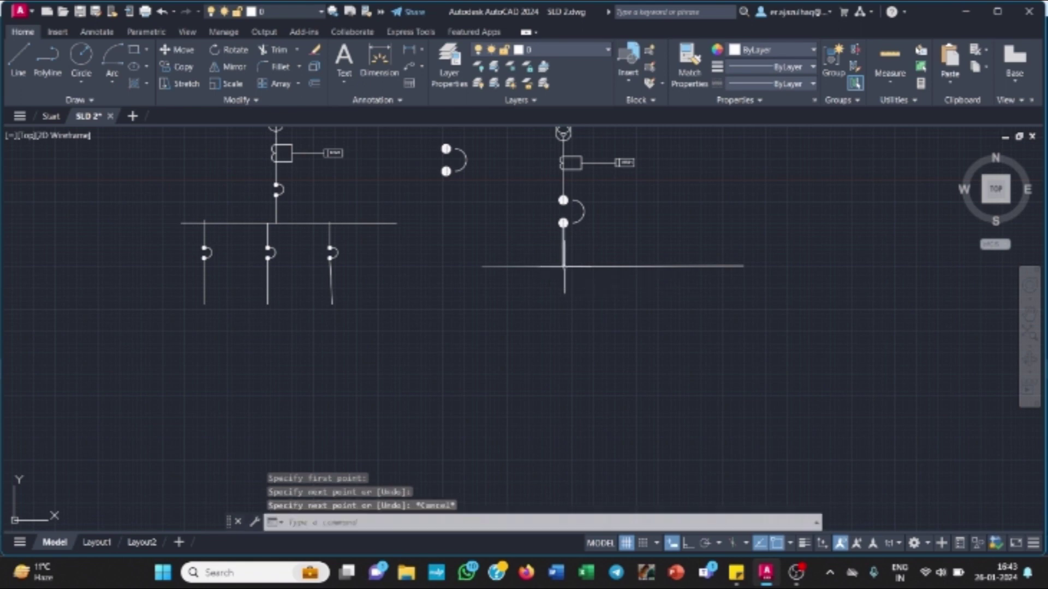
type("m")
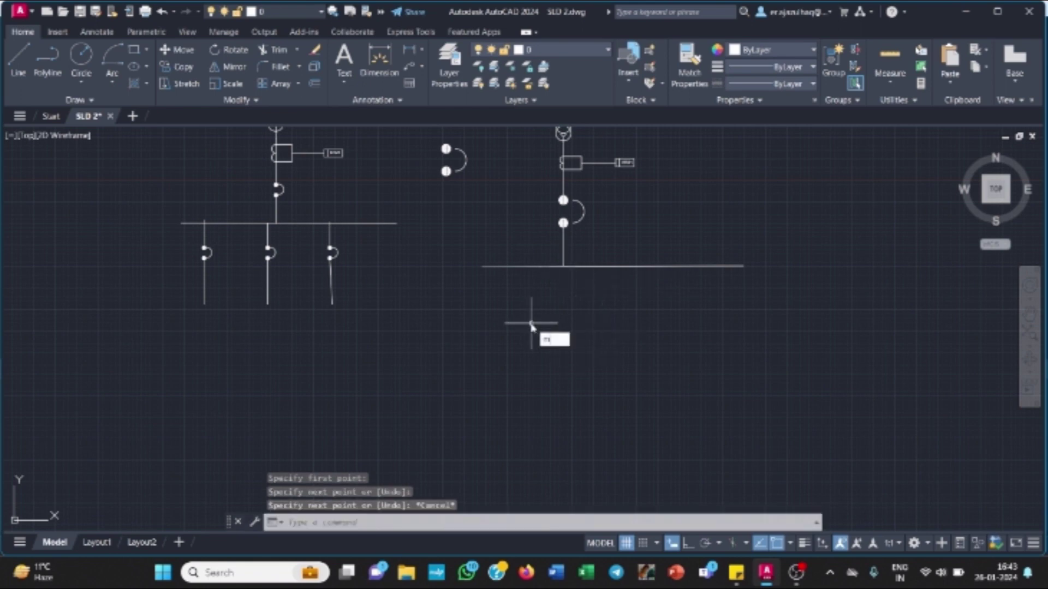
type("ove")
key("Return")
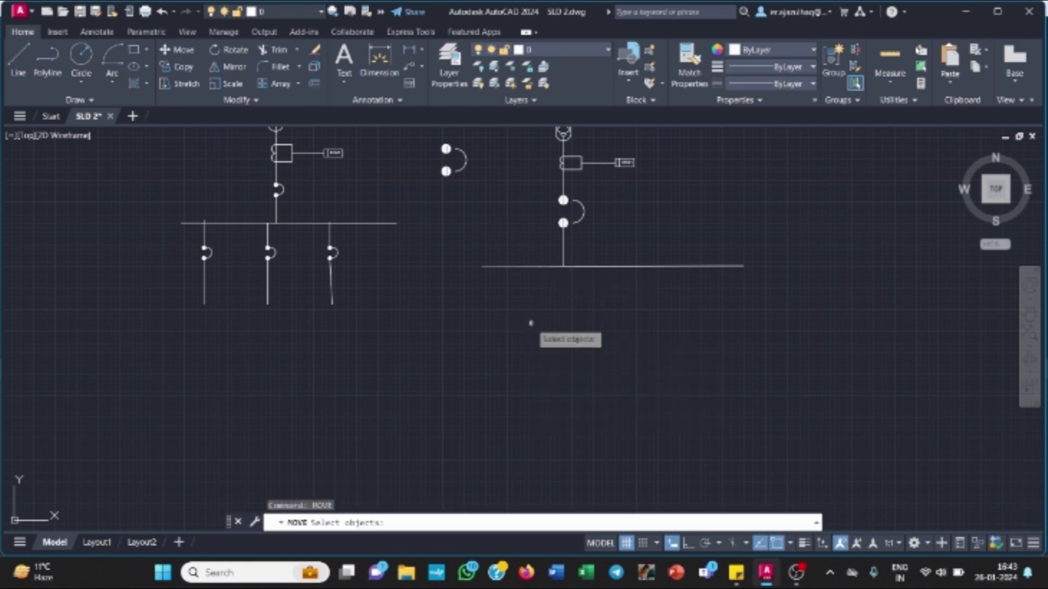
- Move the new busbar left so its midpoint sits on the breaker's vertical lead
left_click(660, 267)
key("Return")
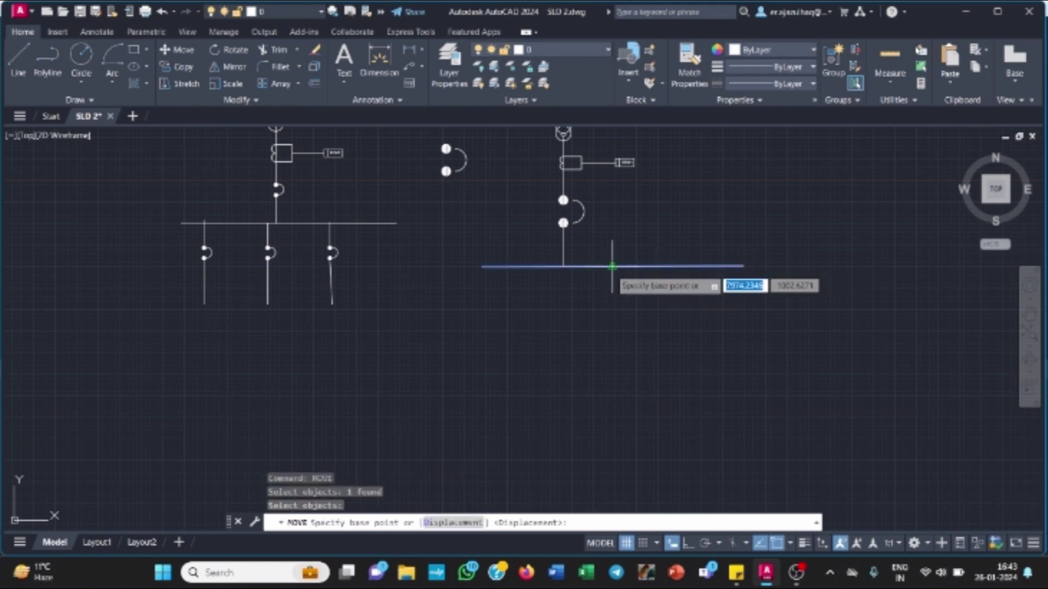
left_click(612, 267)
left_click(563, 267)
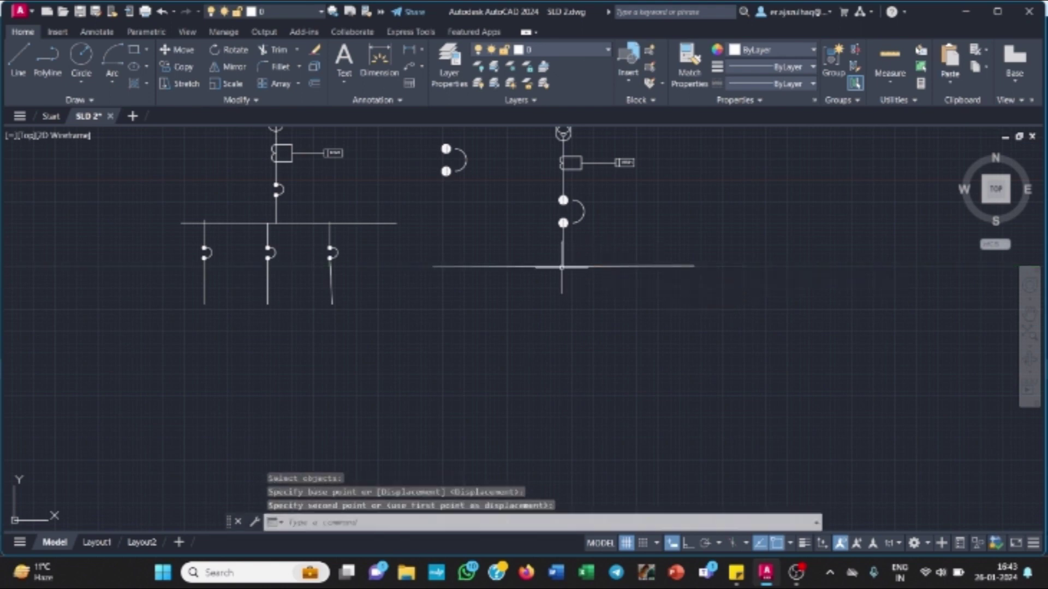
key("Escape")
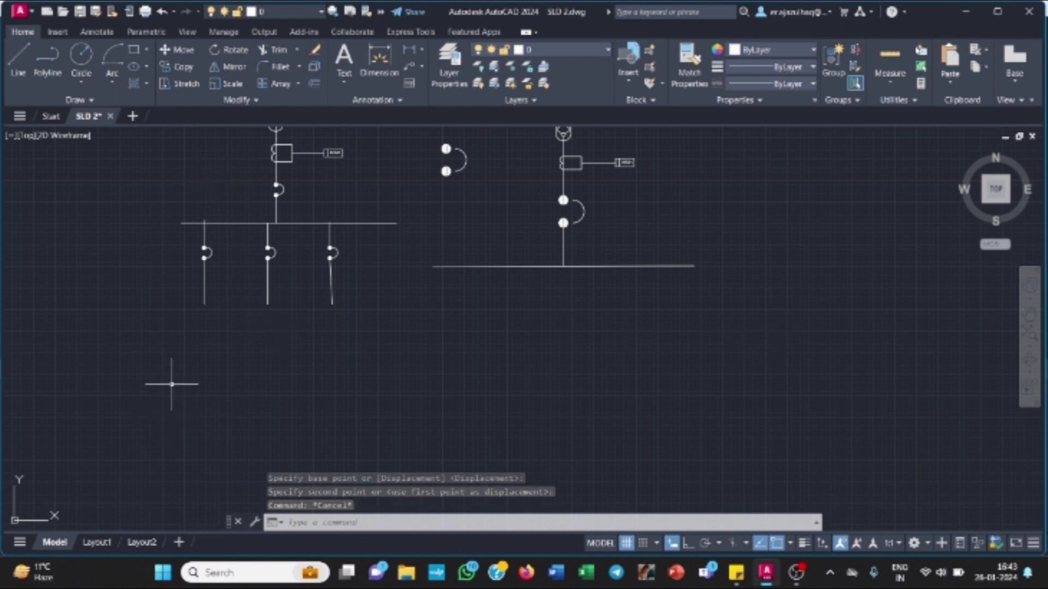
- Draw three equal short vertical stubs down from the busbar's left end, centre junction and right end
left_click(18, 60)
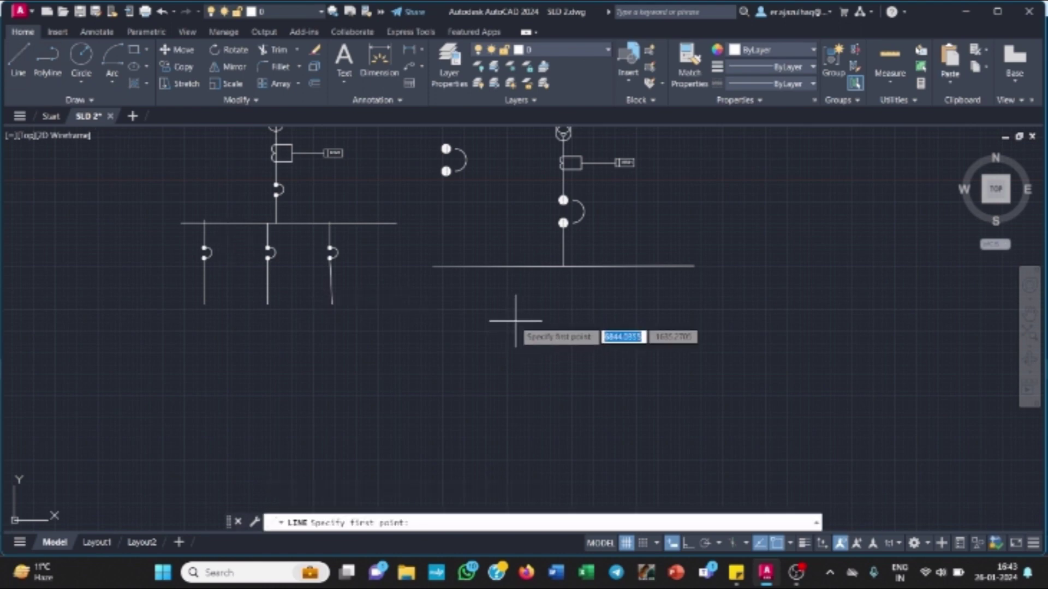
left_click(455, 267)
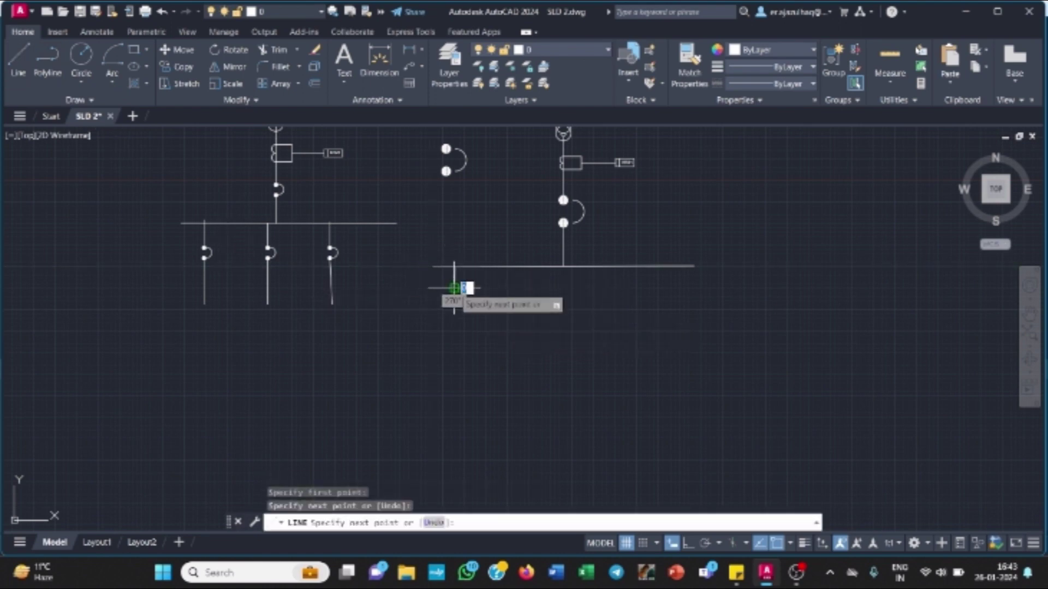
left_click(455, 288)
key("Escape")
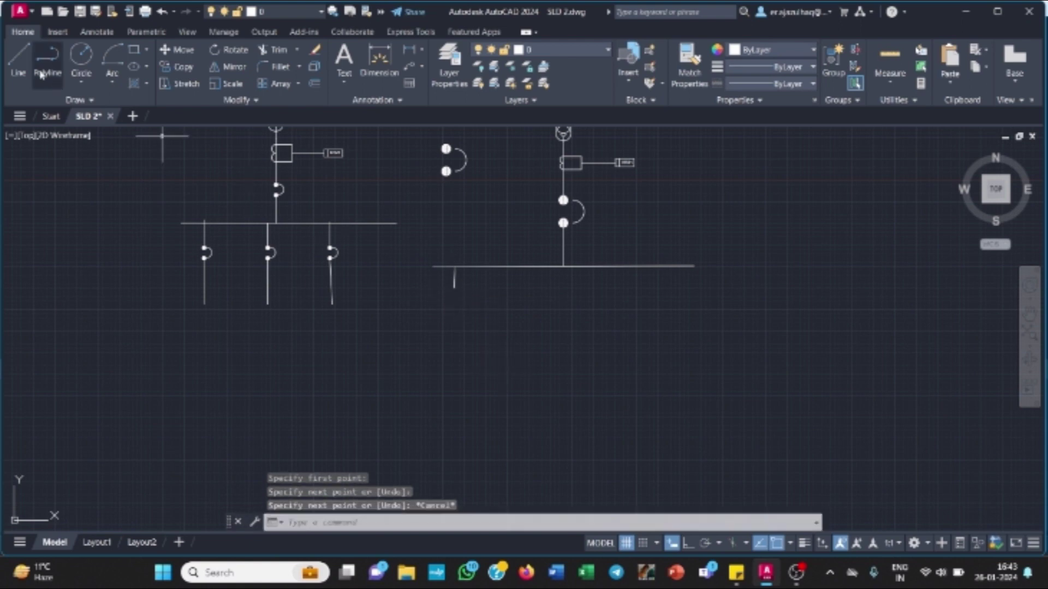
left_click(18, 60)
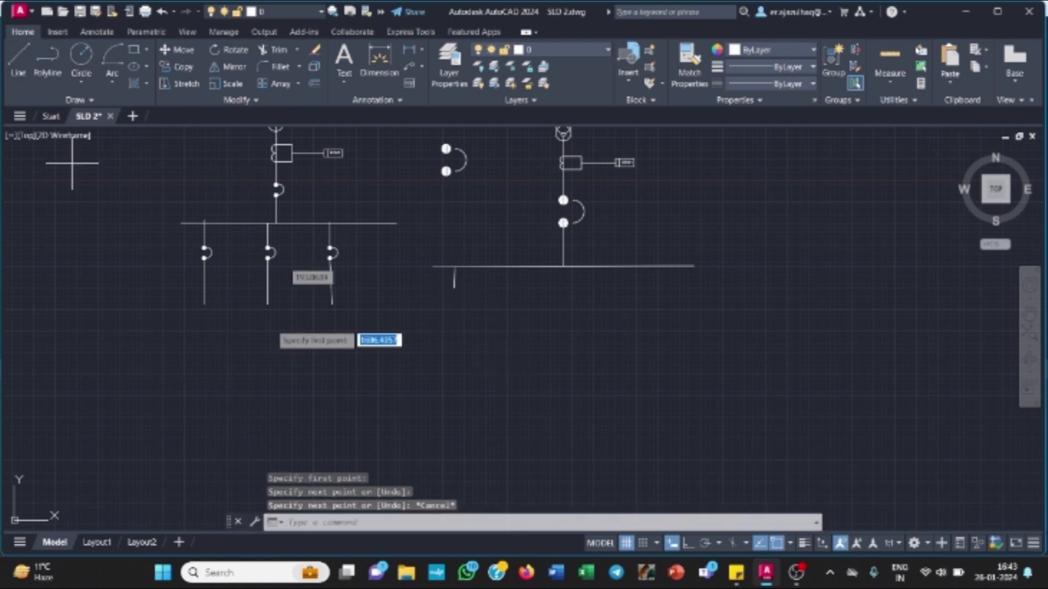
left_click(563, 267)
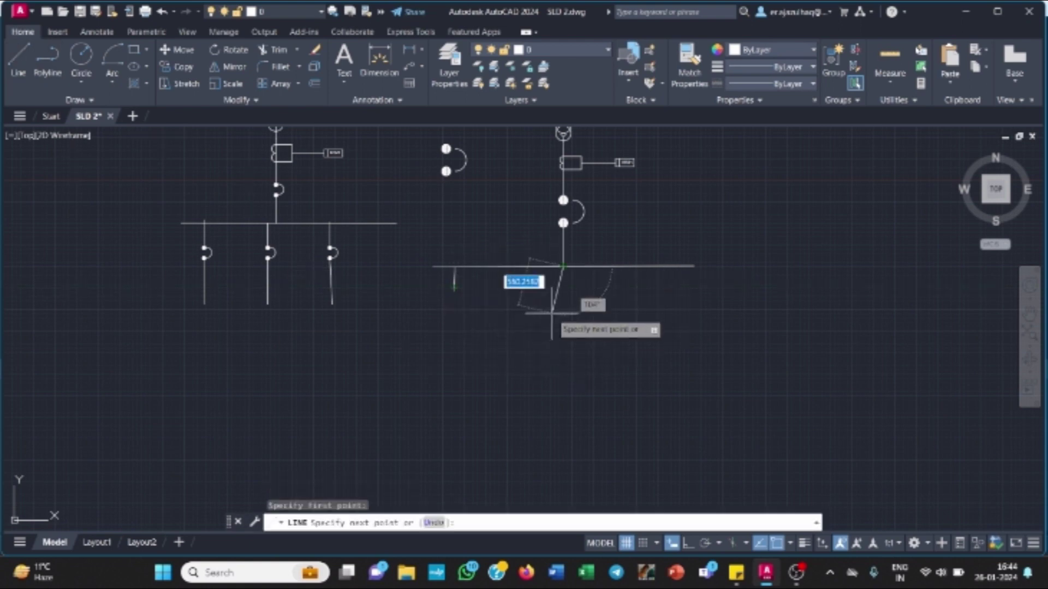
left_click(562, 288)
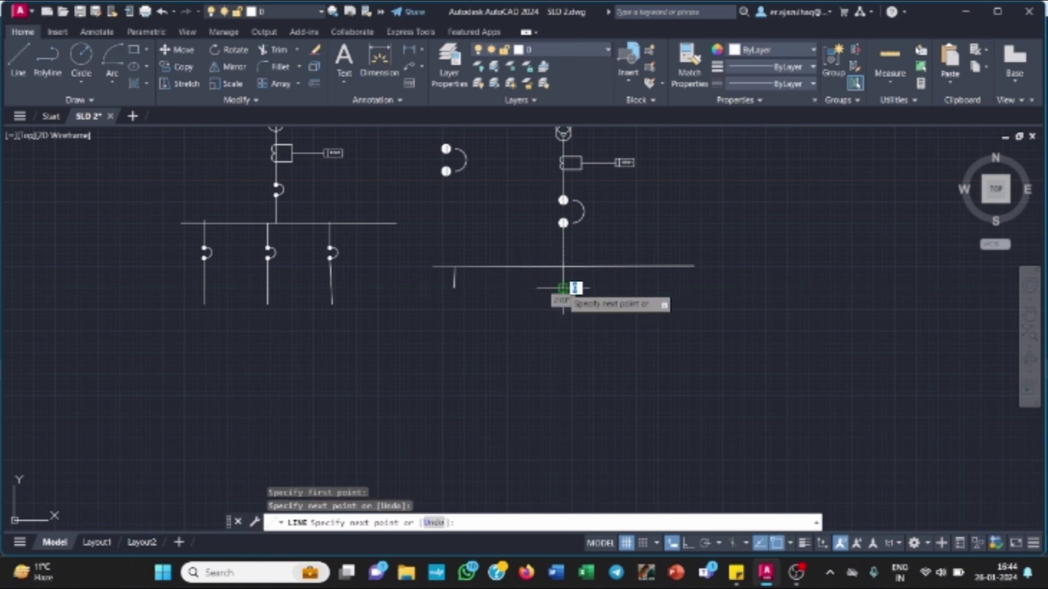
key("Escape")
left_click(18, 59)
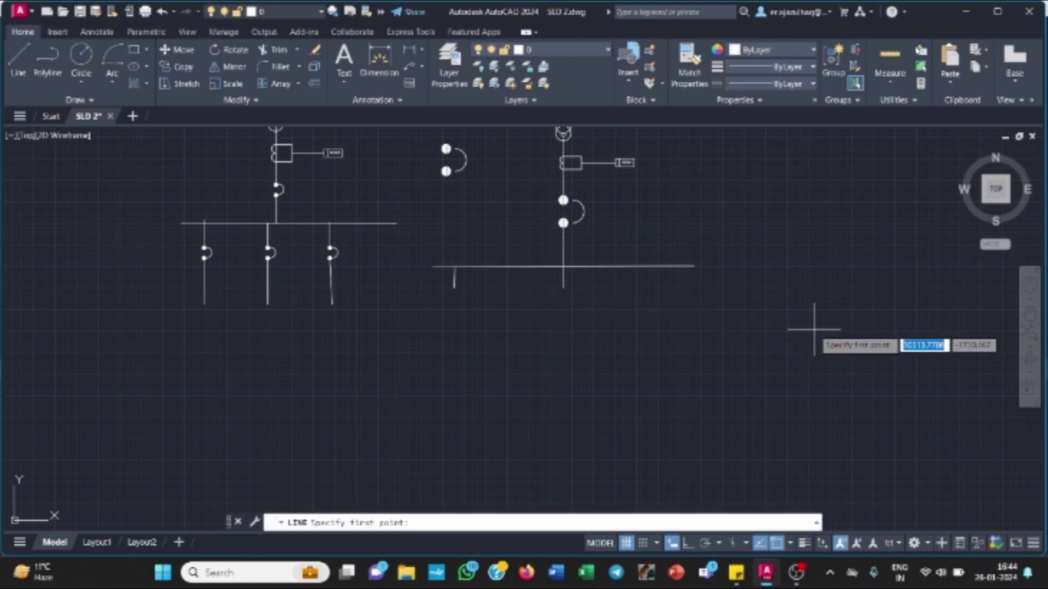
left_click(671, 266)
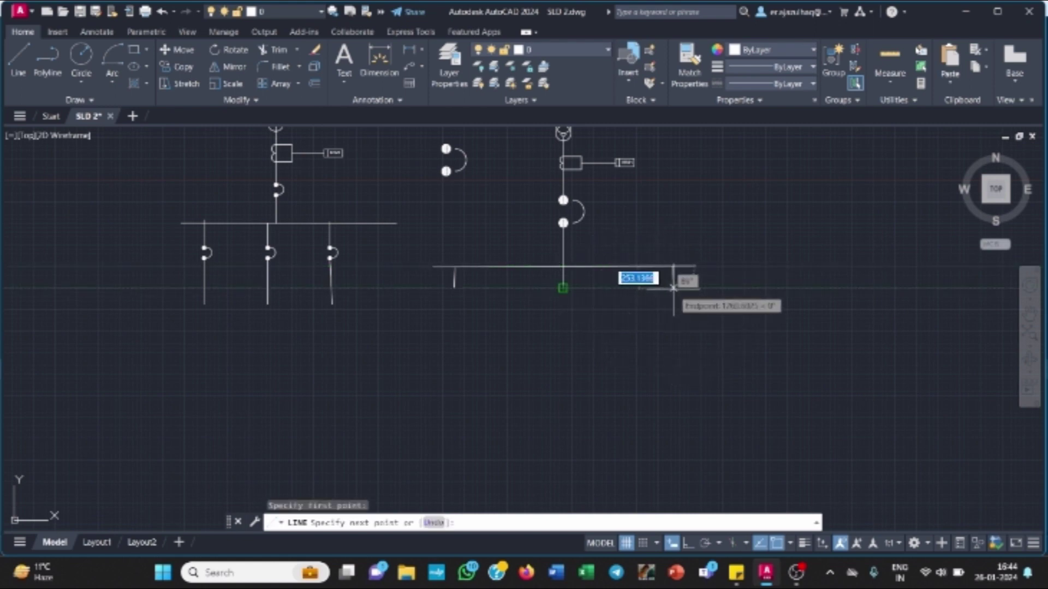
left_click(672, 288)
key("Escape")
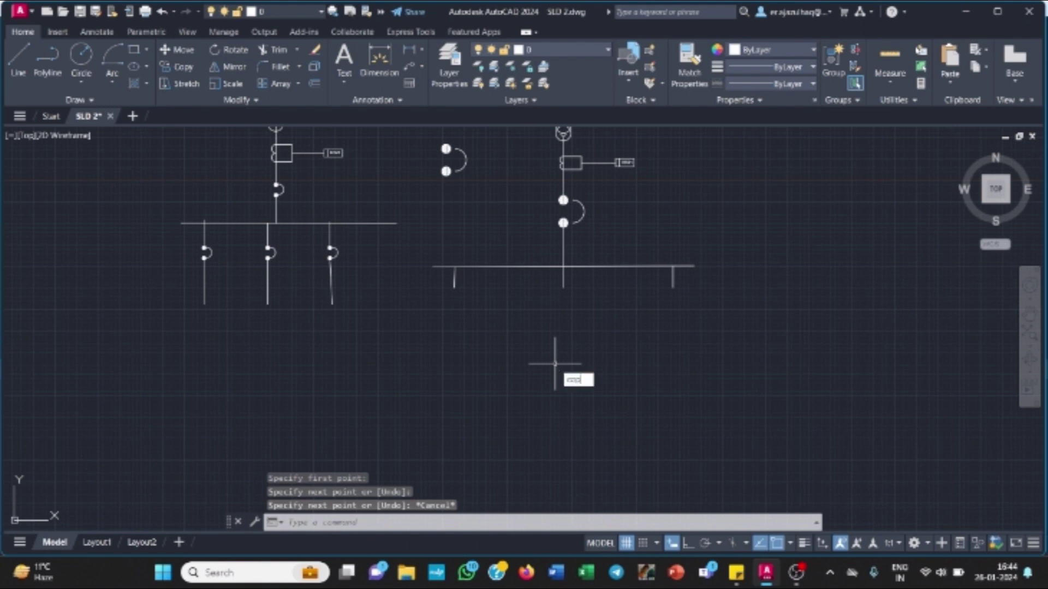
type("copy")
key("Return")
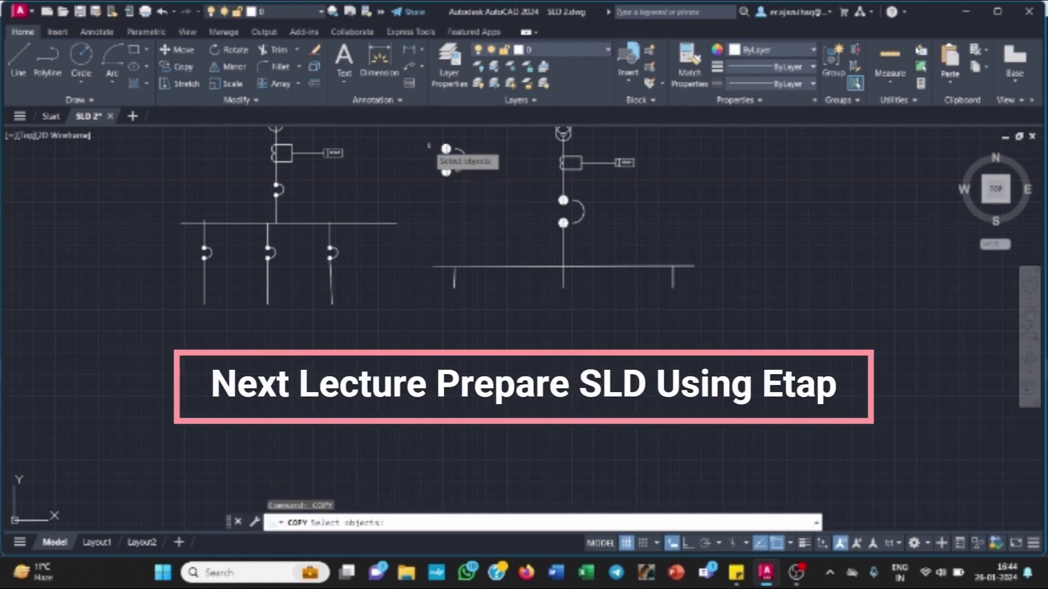
- Copy the spare breaker symbol, by its upper terminal, onto the left, middle and right busbar stubs
left_click(429, 133)
mouse_move(445, 186)
left_mouse_down()
mouse_move(504, 210)
mouse_move(498, 158)
left_mouse_up()
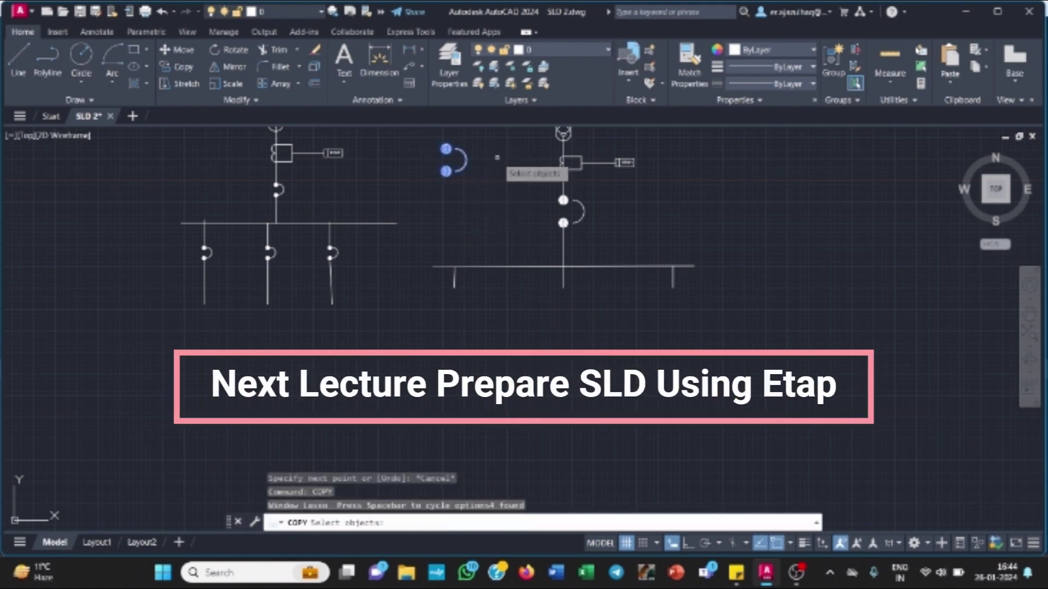
key("Return")
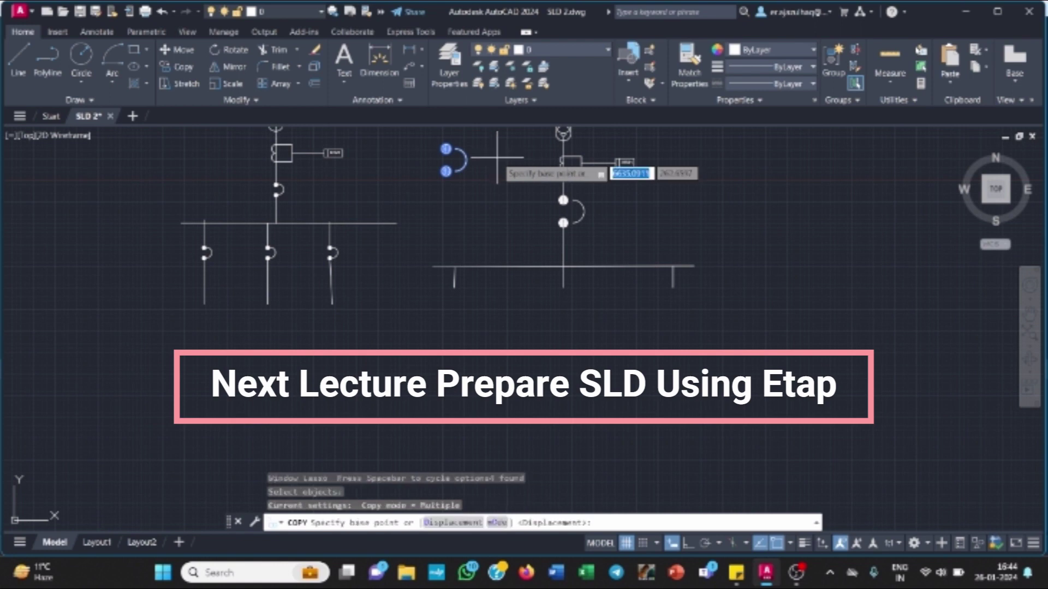
left_click(446, 147)
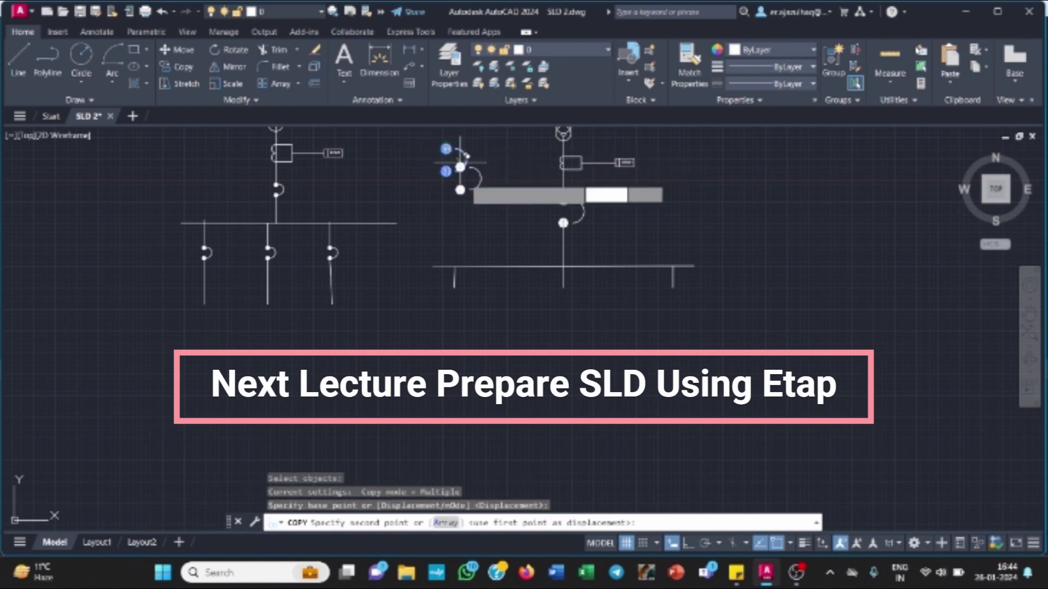
left_click(454, 291)
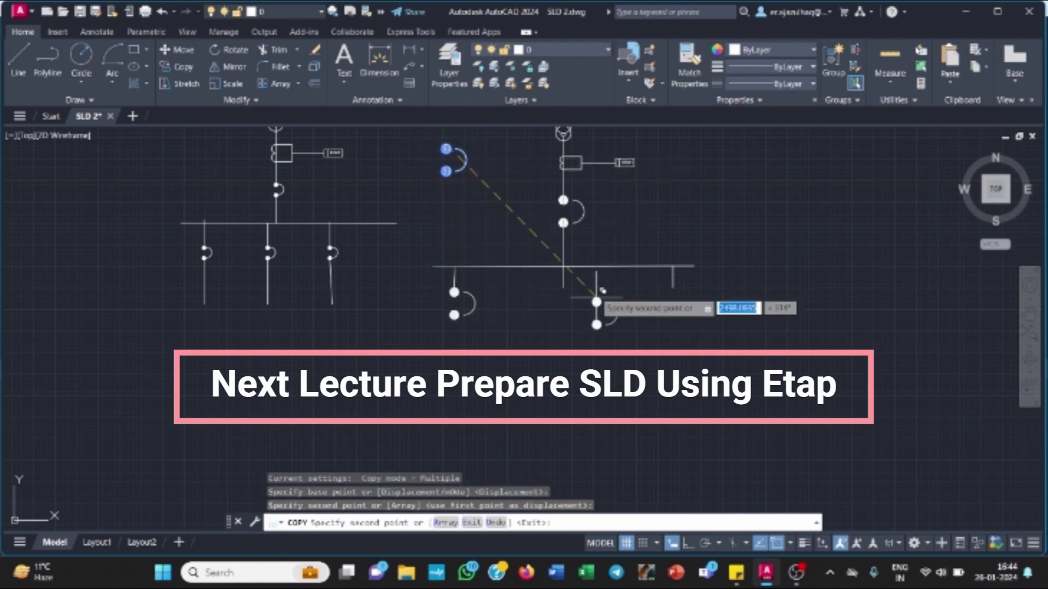
left_click(563, 290)
left_click(673, 291)
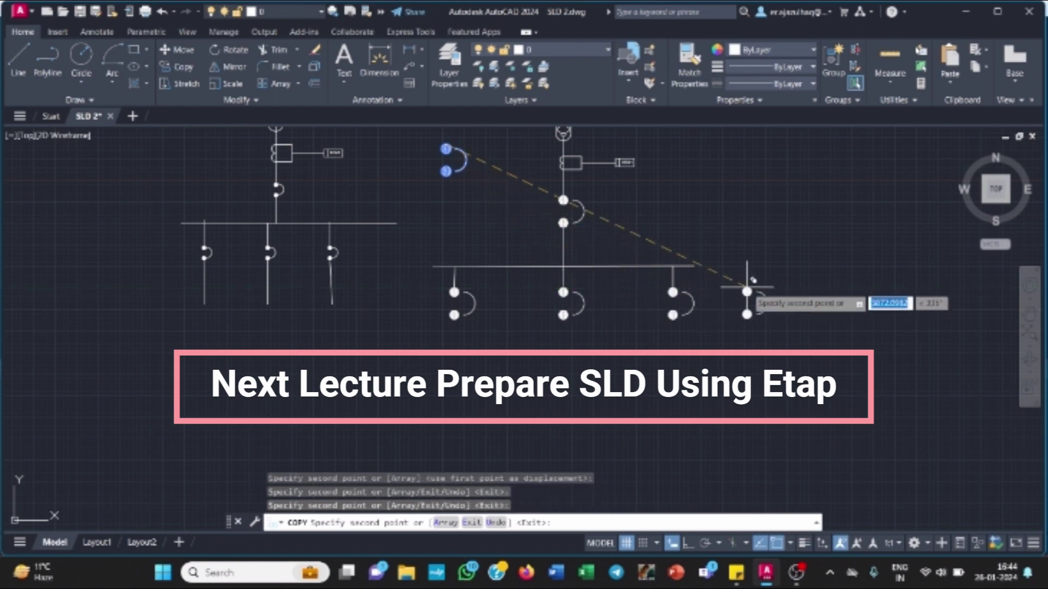
key("Escape")
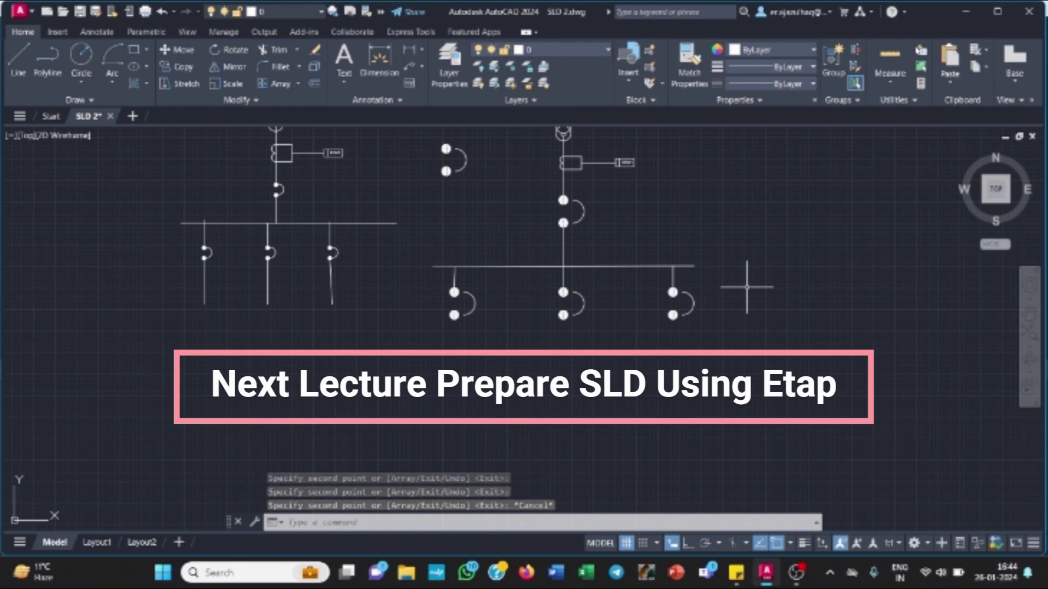
- Draw three equal-length outgoing feeder lines straight down from the three new breakers' lower terminals
left_click(27, 65)
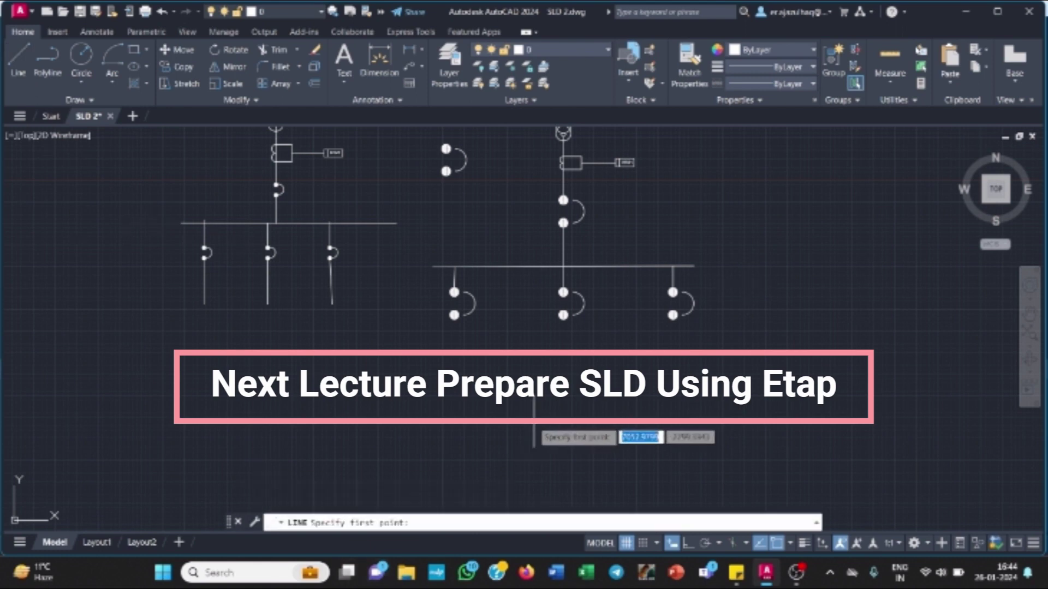
left_click(454, 315)
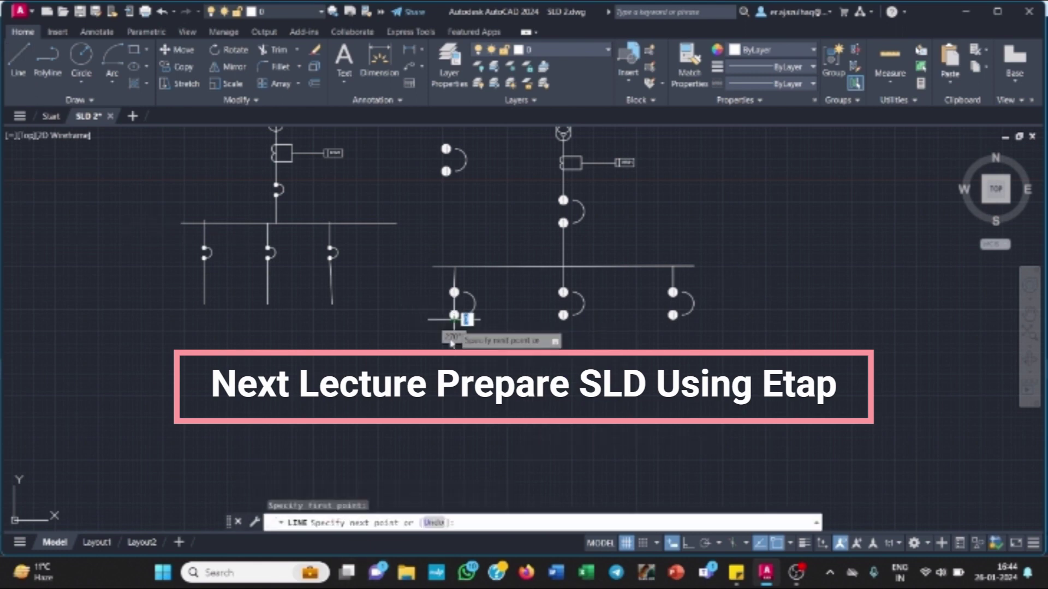
left_click(454, 394)
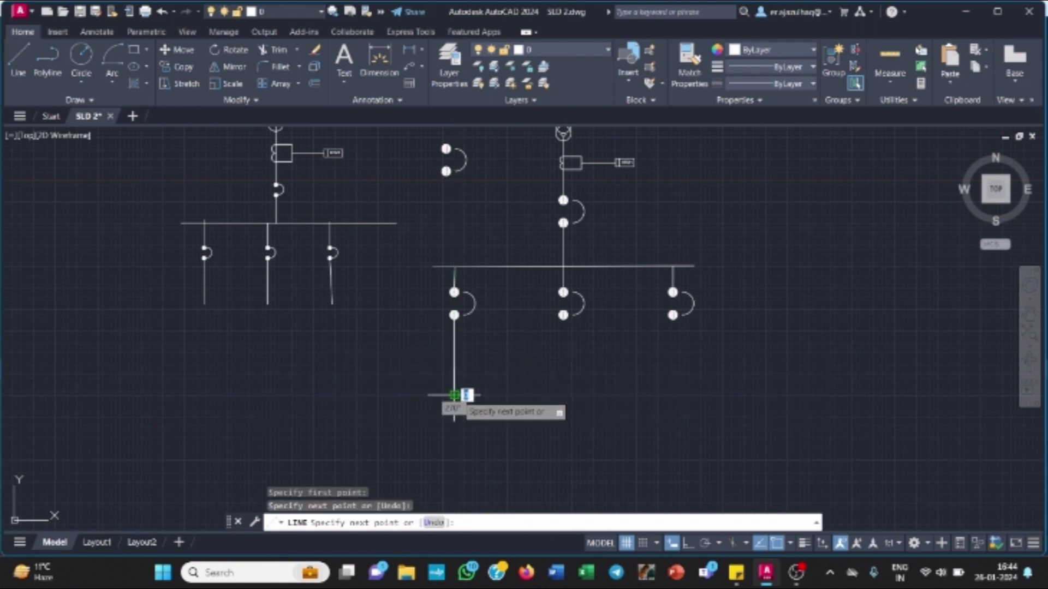
key("Escape")
left_click(21, 61)
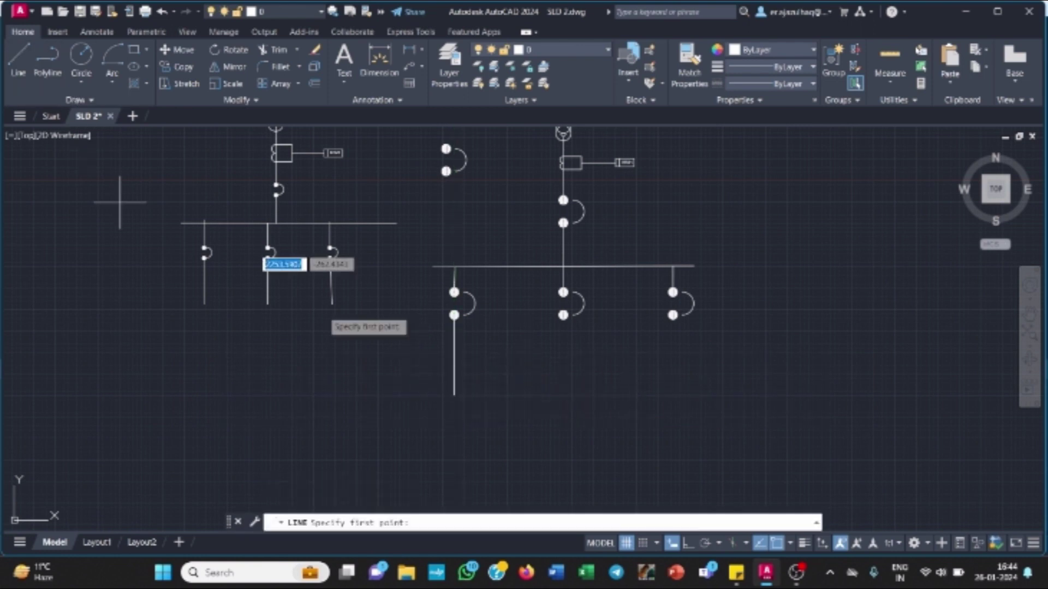
left_click(563, 315)
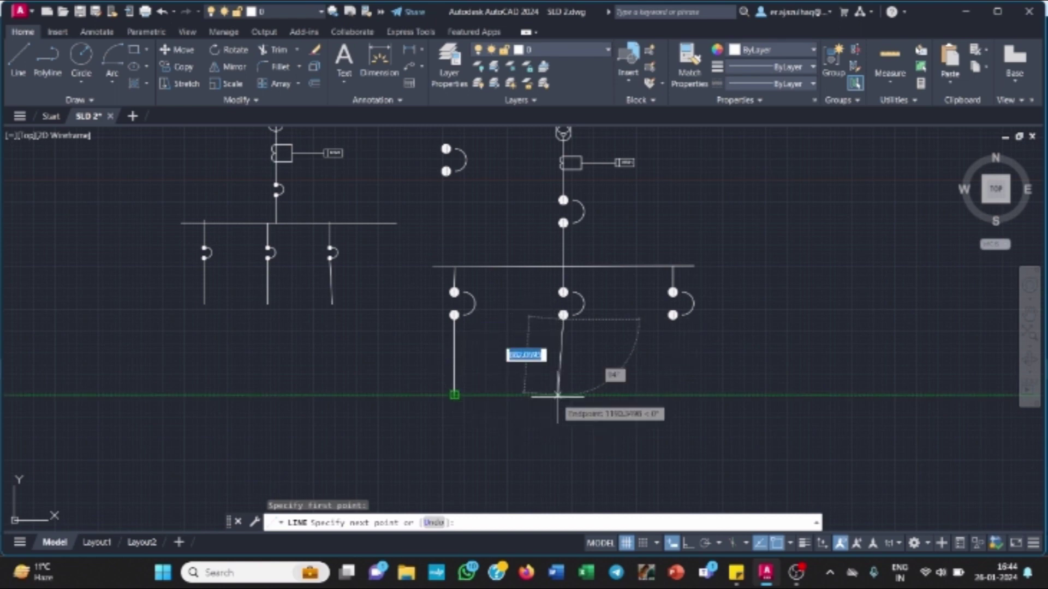
left_click(561, 395)
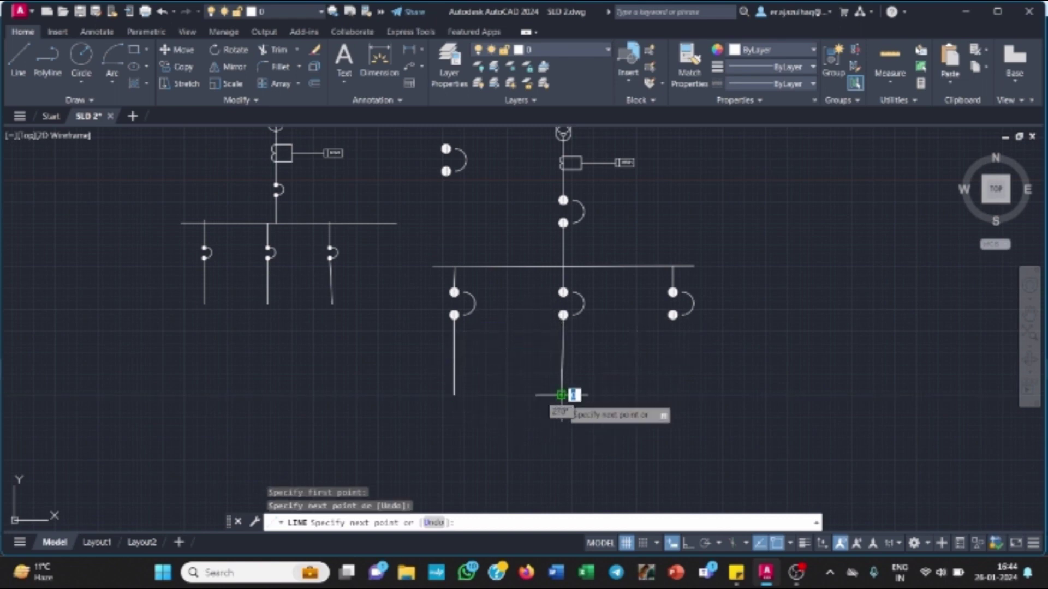
key("Escape")
left_click(18, 60)
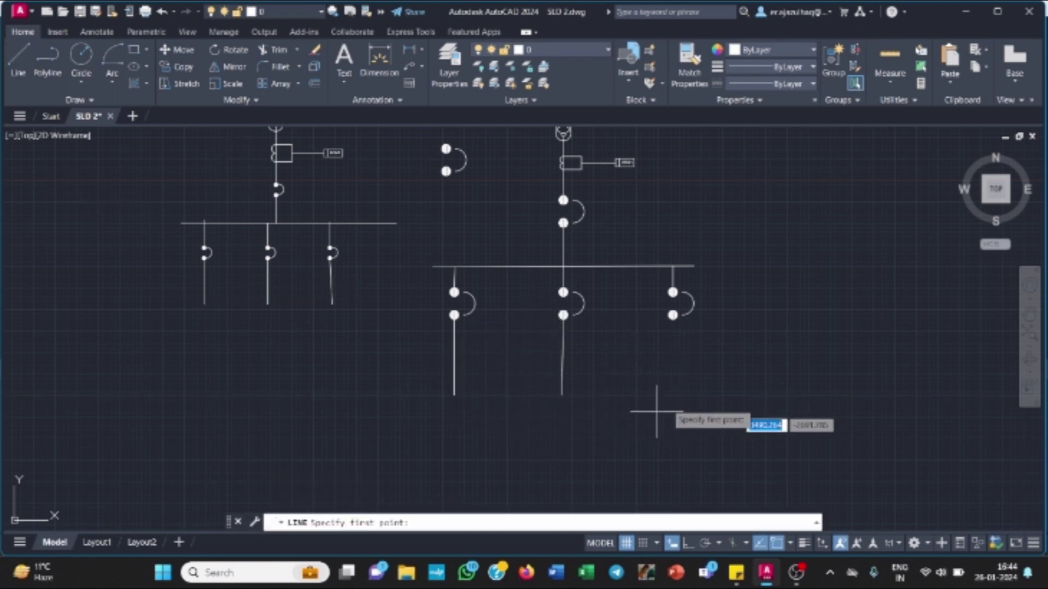
left_click(672, 317)
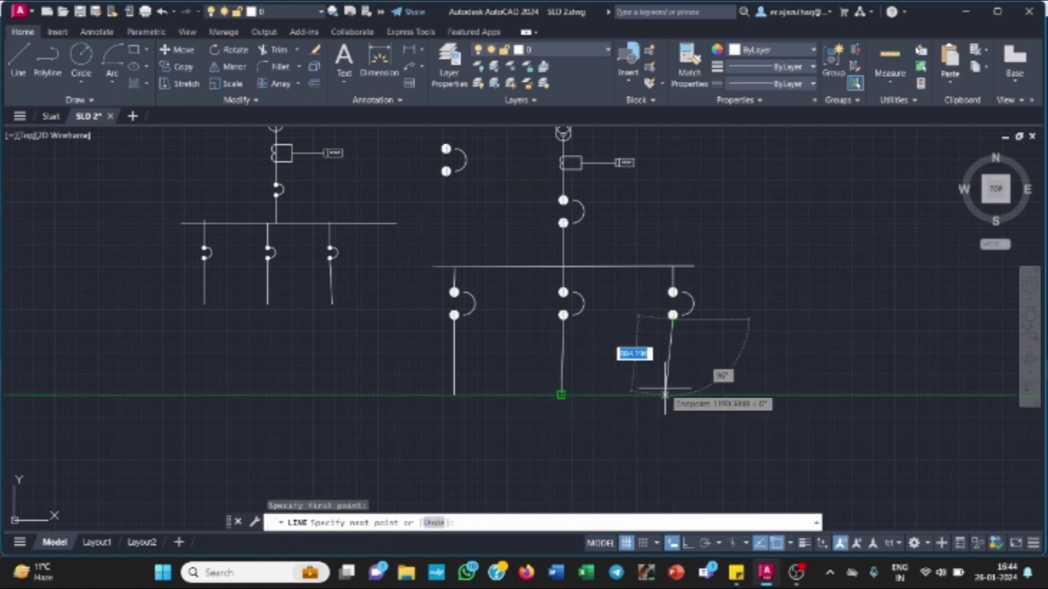
left_click(673, 393)
key("Escape")
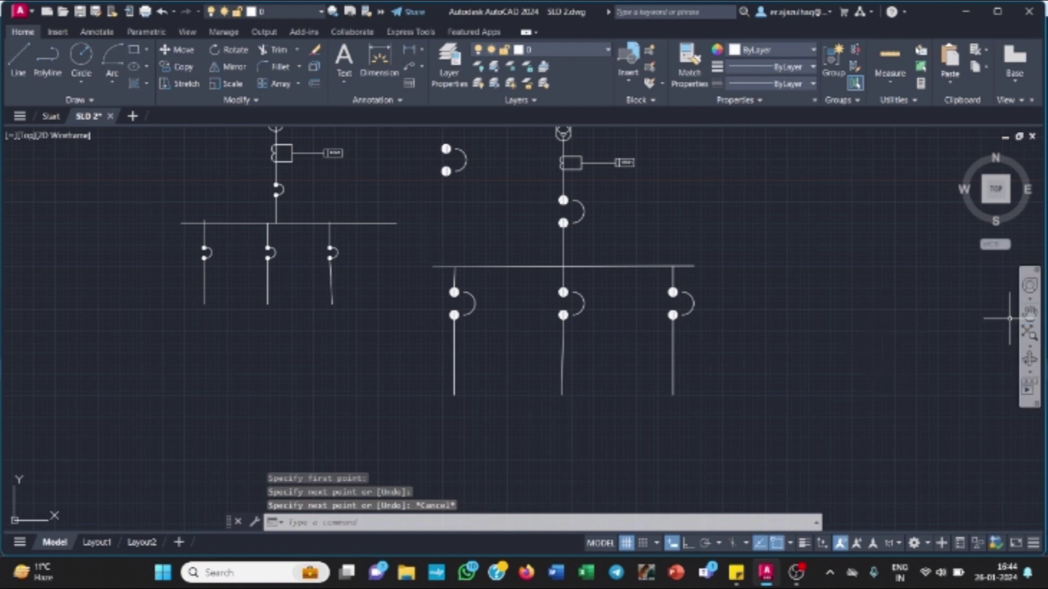
scroll(950, 333, "down", 2)
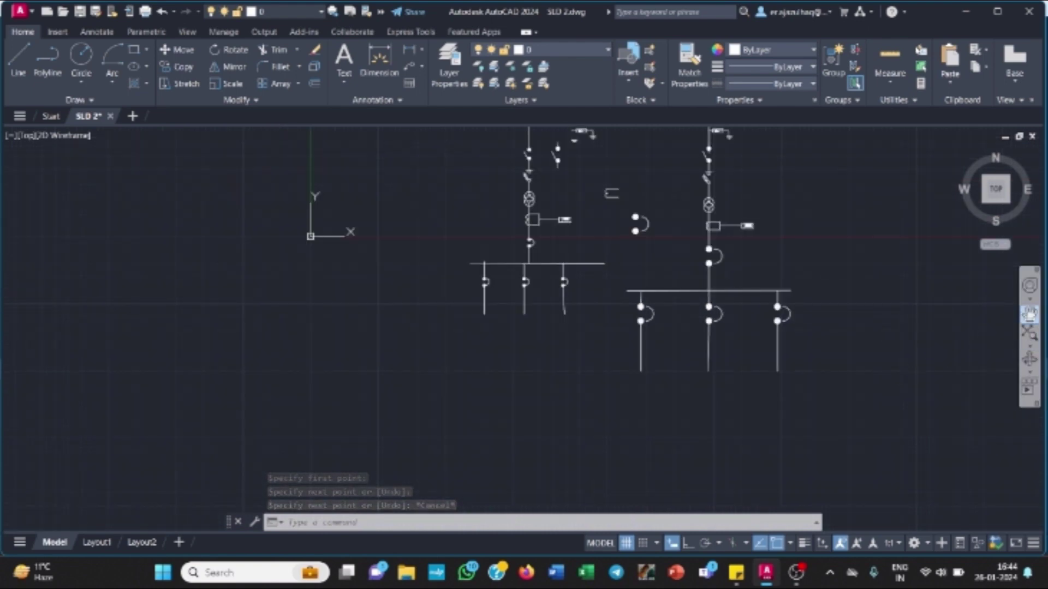
- Frame both incoming sections and erase the leftover coil and hatched-circle breaker symbols between them
left_click(1030, 314)
mouse_move(901, 289)
left_mouse_down()
mouse_move(885, 387)
mouse_move(882, 355)
left_mouse_up()
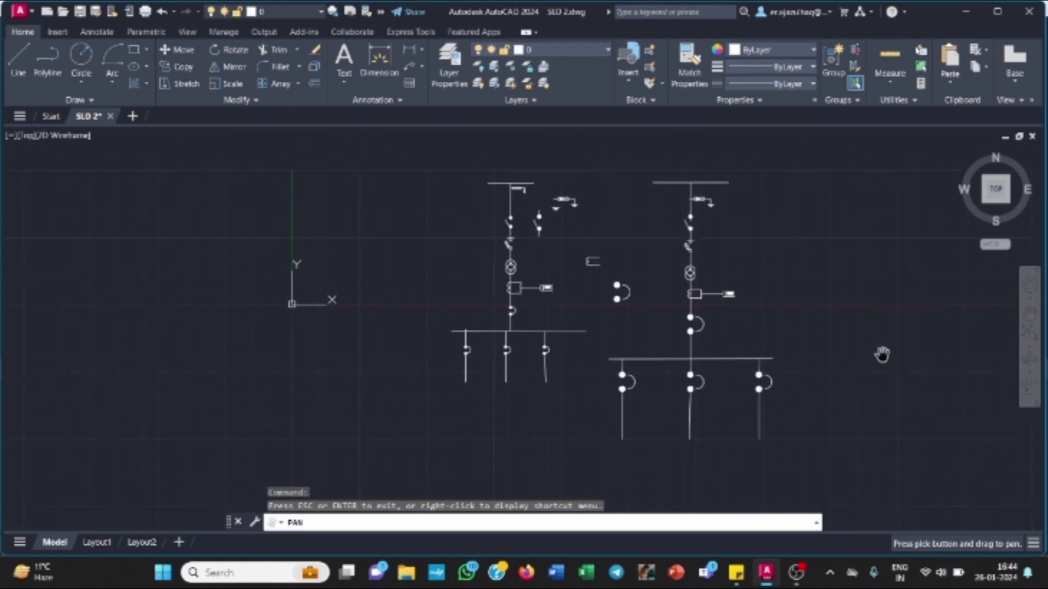
key("Escape")
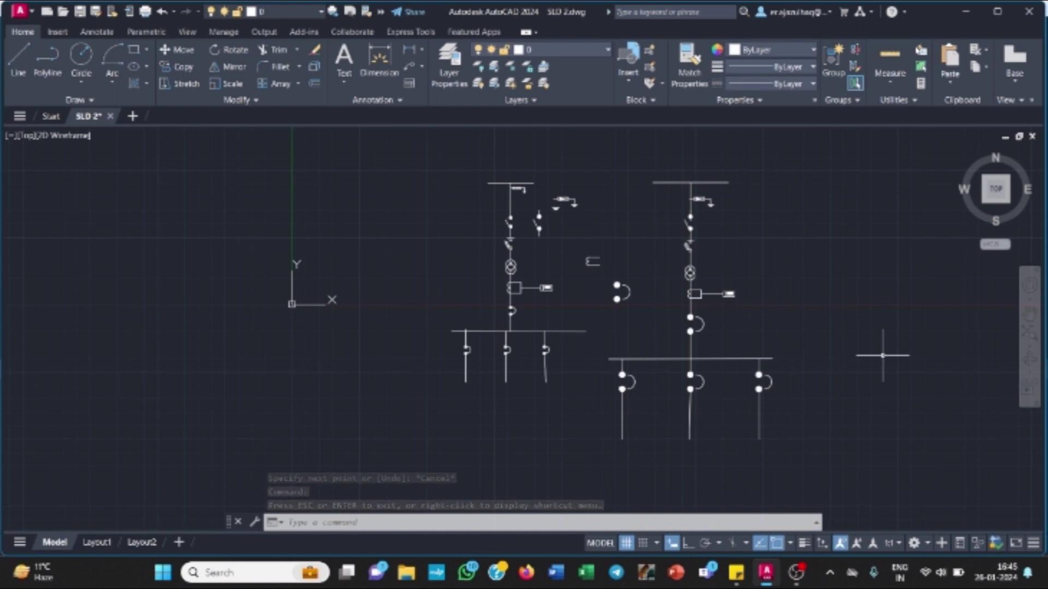
scroll(883, 356, "up", 2)
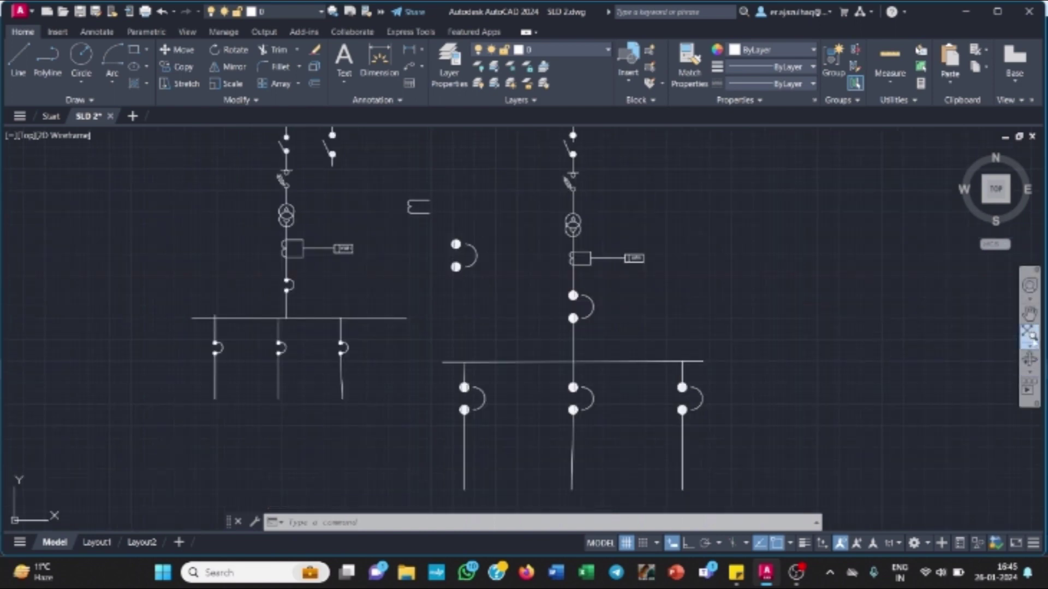
left_click(1030, 316)
left_click_drag(826, 274, 849, 336)
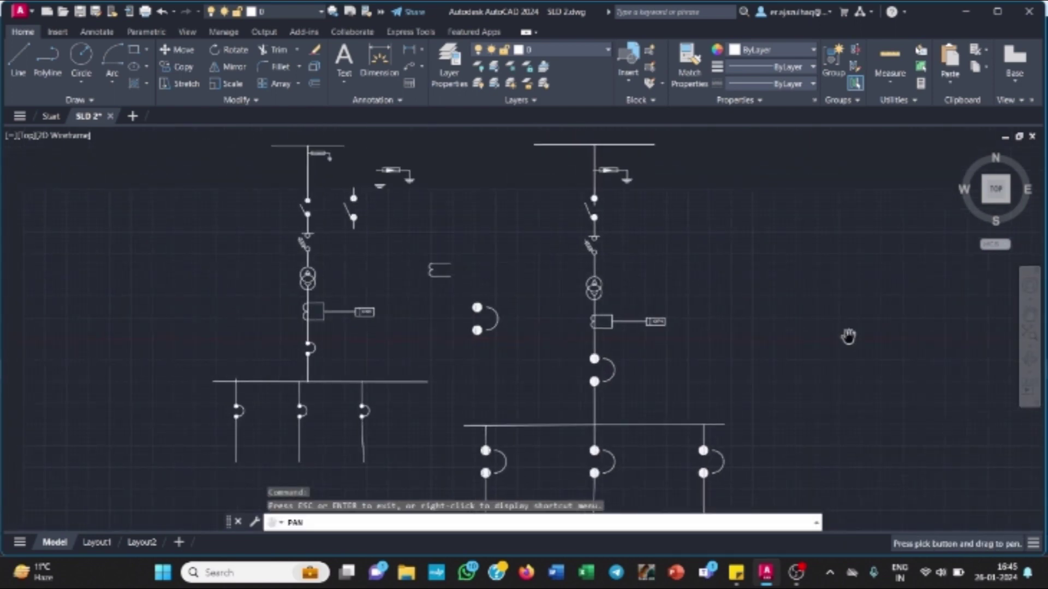
key("Escape")
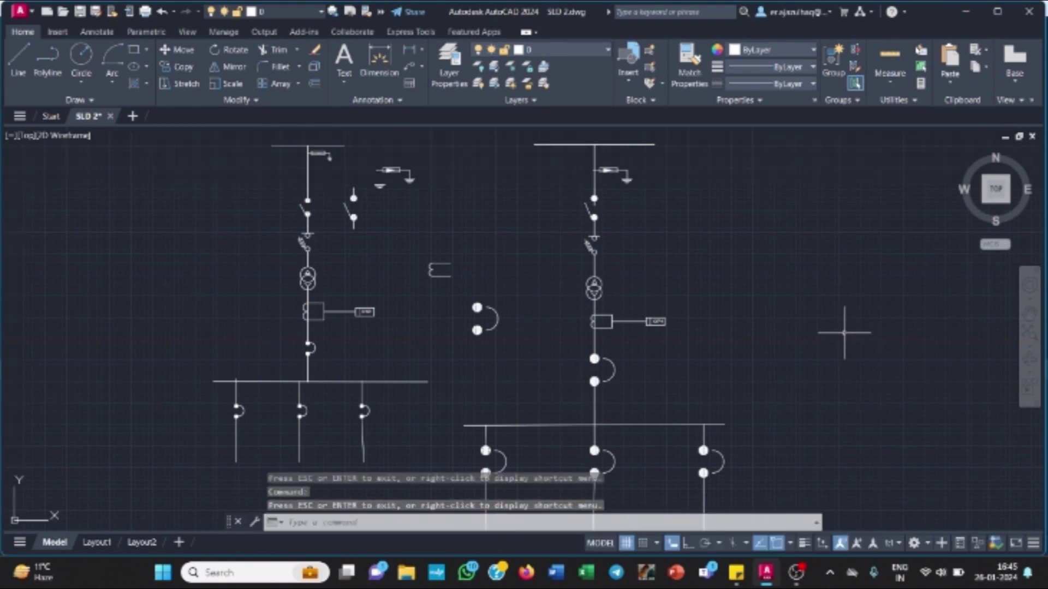
mouse_move(421, 240)
left_mouse_down()
mouse_move(420, 299)
mouse_move(464, 375)
mouse_move(520, 351)
left_mouse_up()
key("Delete")
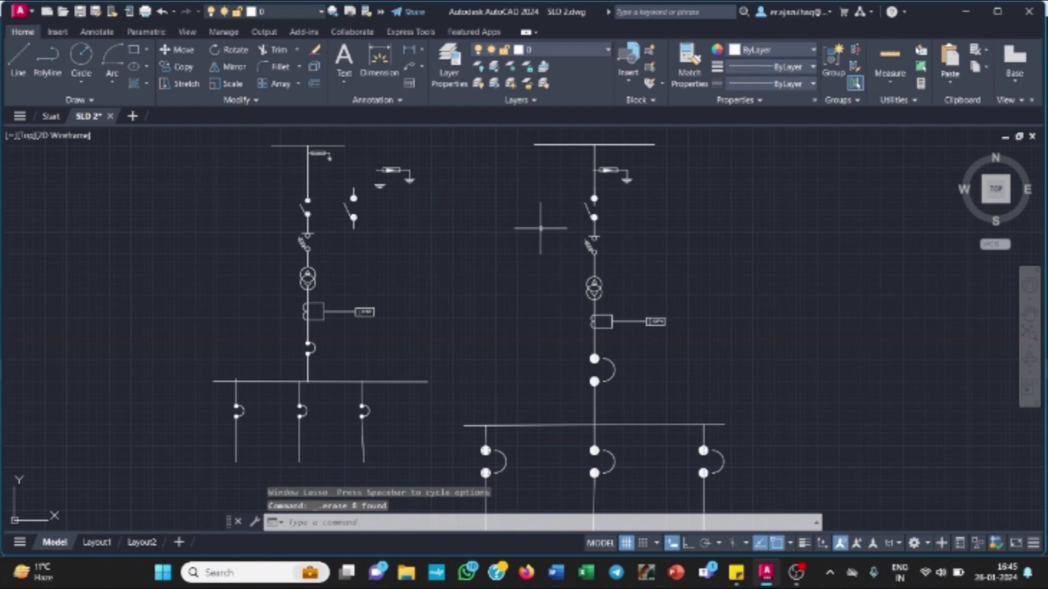